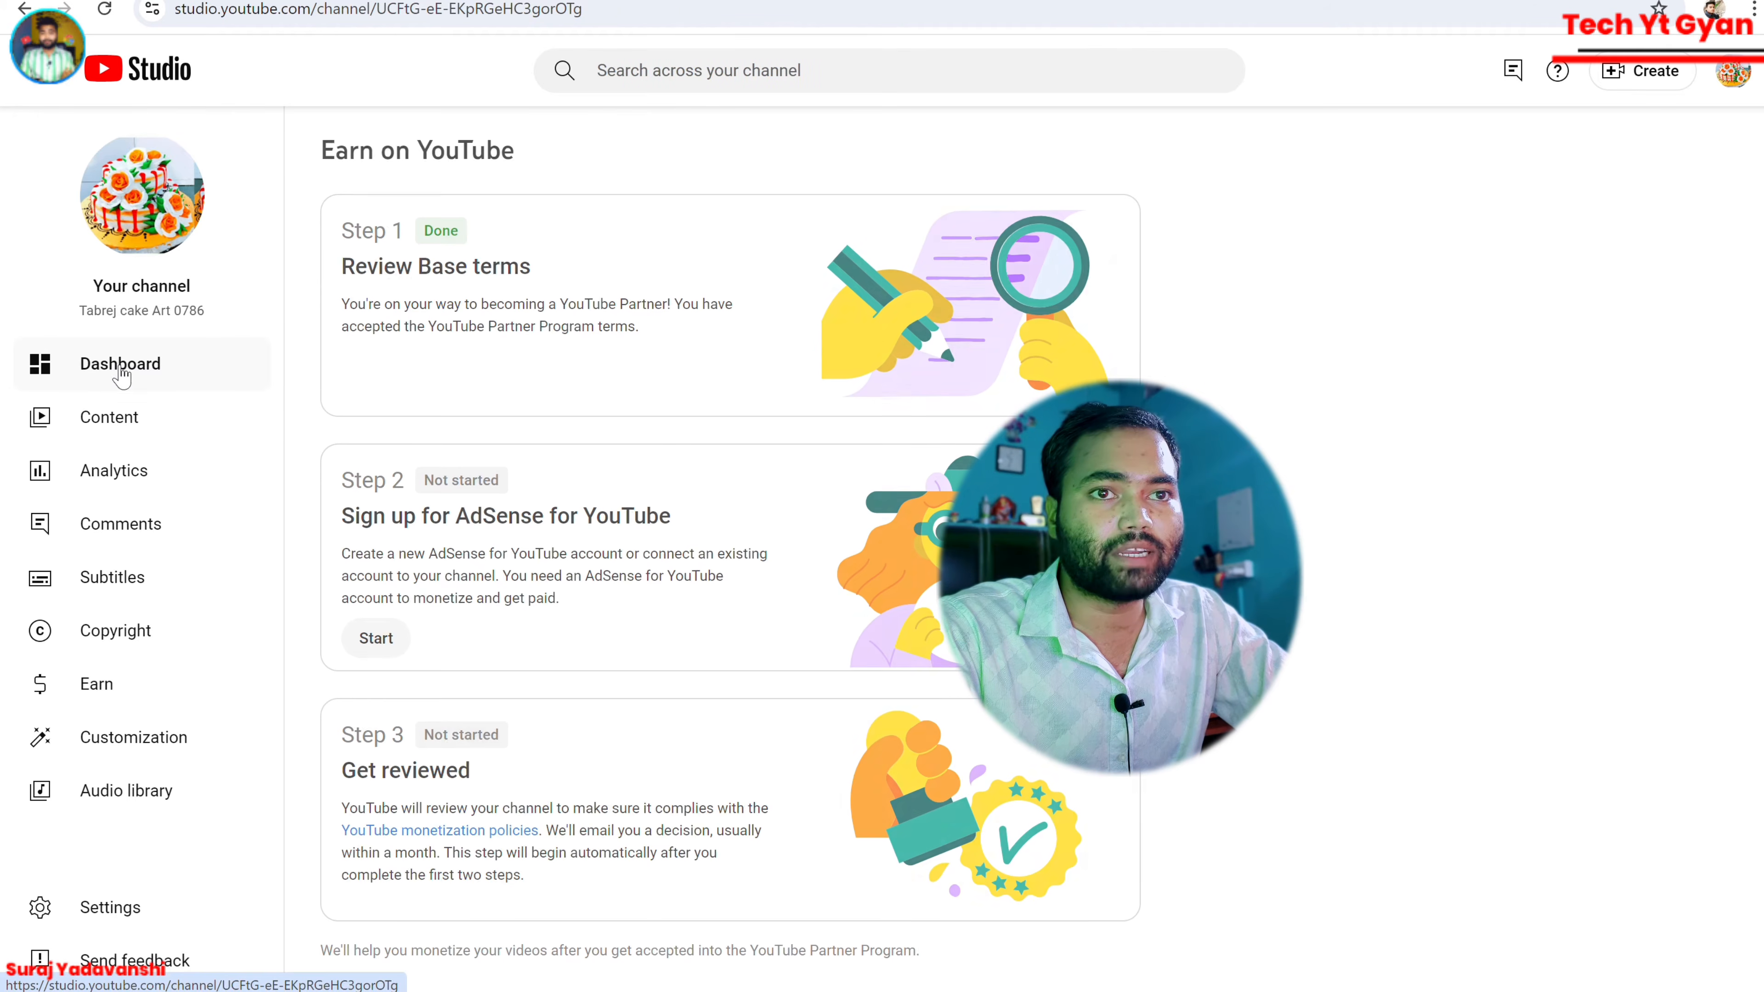
Open the channel dashboard and look over the Review Base terms step on the Earn page.
{"action": "left_click", "coordinate": [122, 374]}
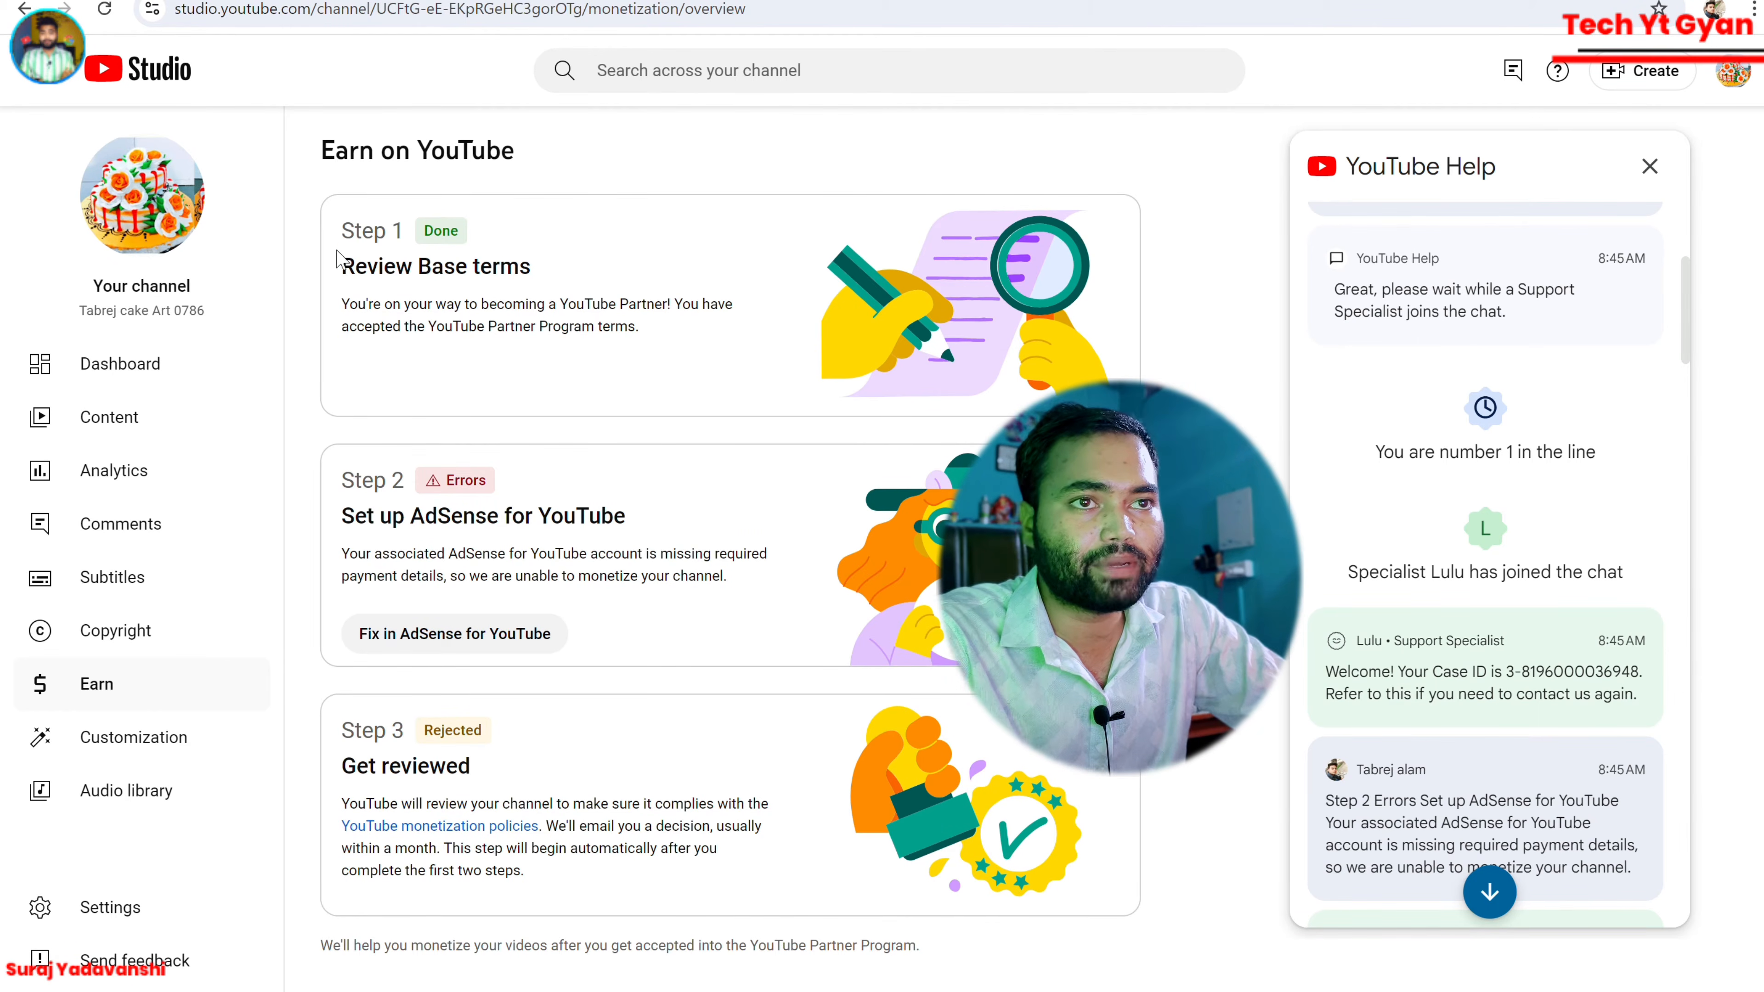
{"action": "left_click_drag", "start_coordinate": [340, 229], "coordinate": [474, 230]}
{"action": "left_click", "coordinate": [521, 239]}
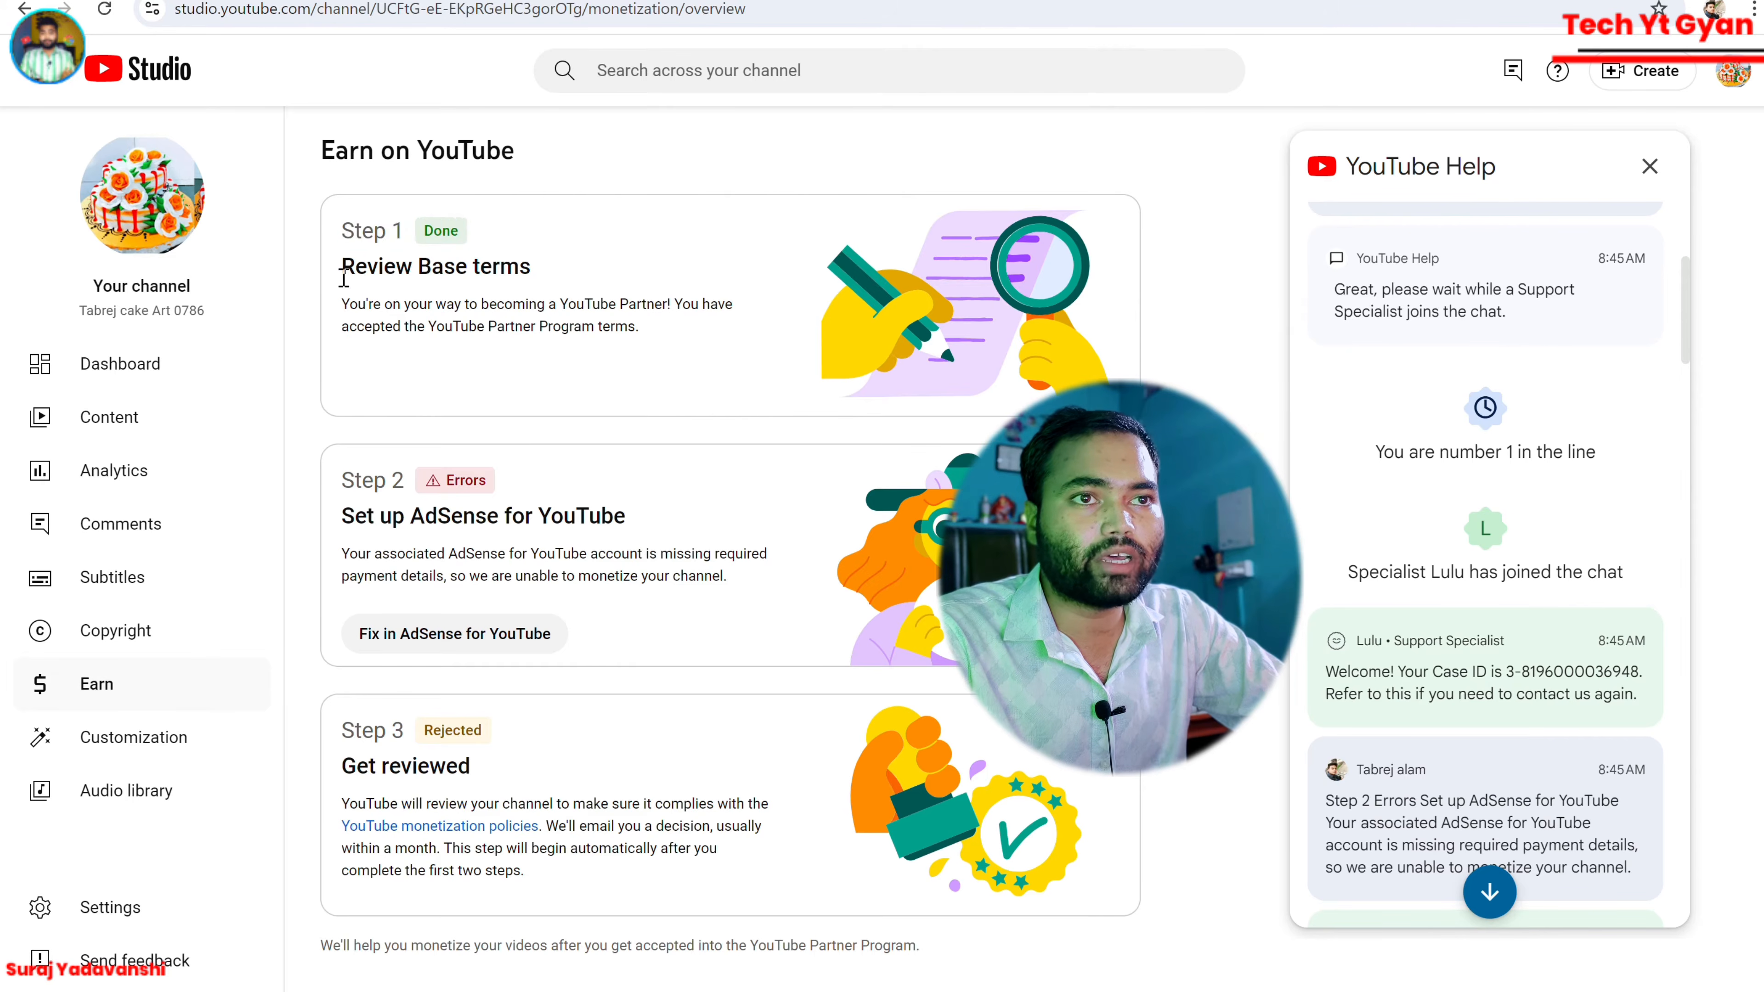
{"action": "left_click_drag", "start_coordinate": [354, 267], "coordinate": [545, 274]}
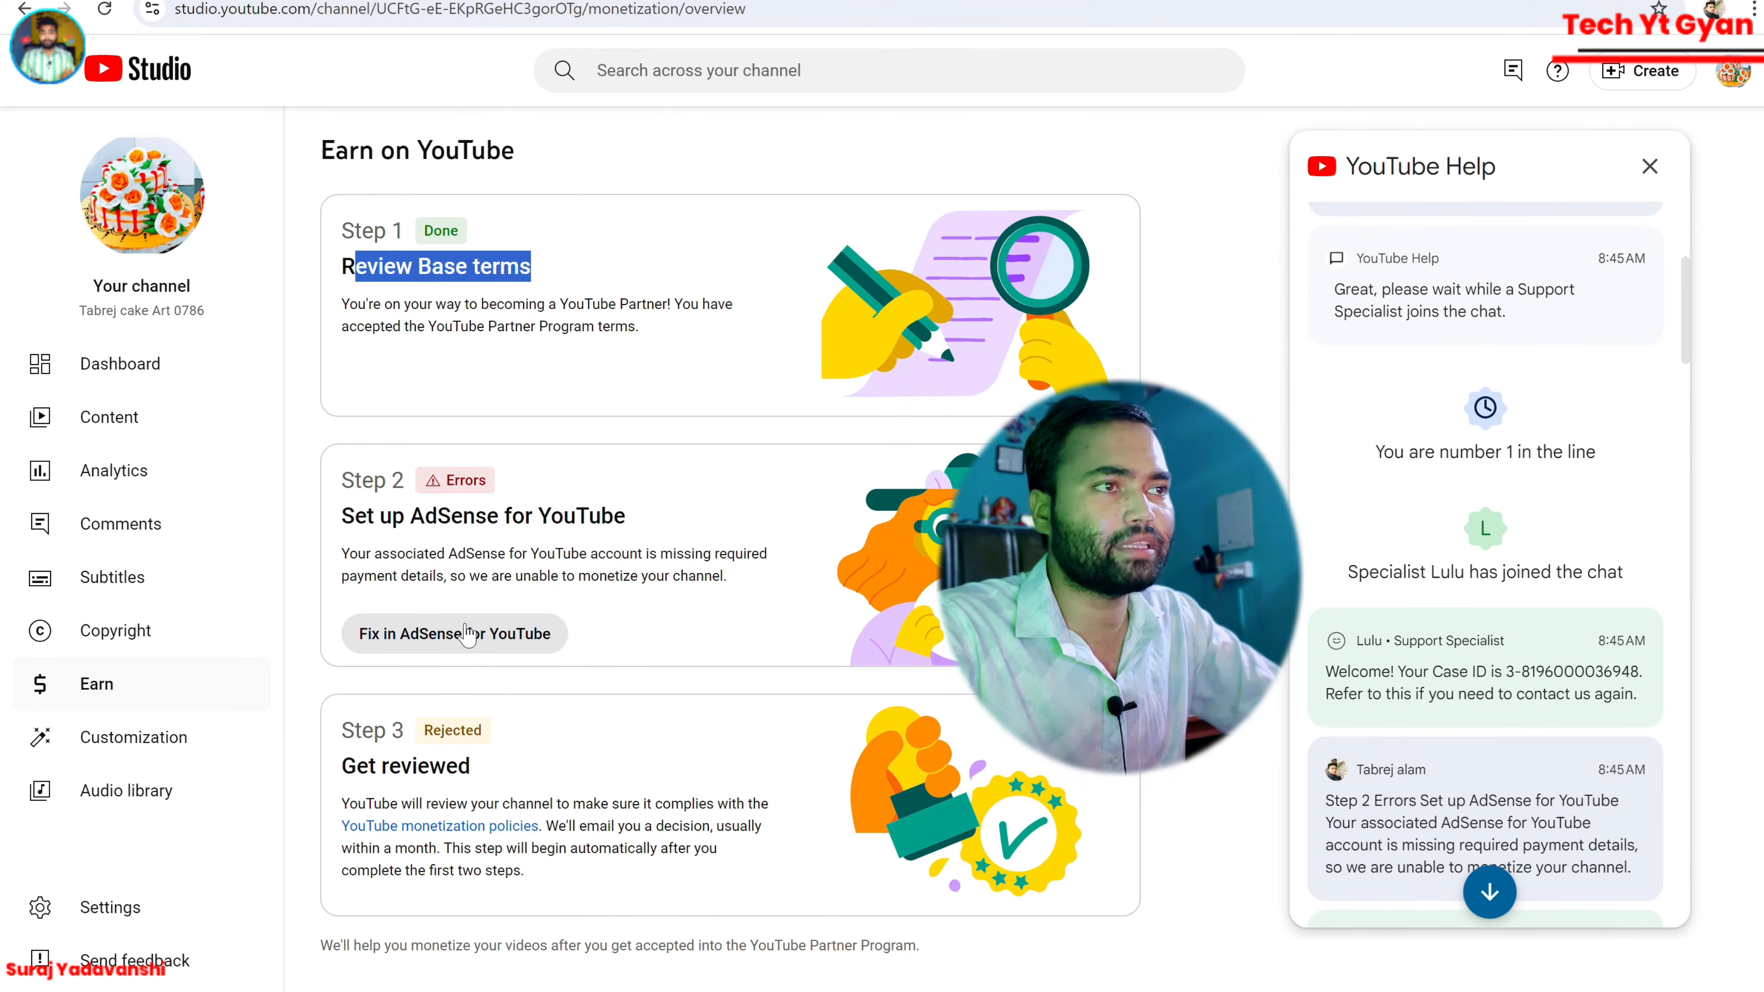
Read the YouTube Help support chat about the Step 2 AdSense error through to the end of the conversation.
{"action": "scroll", "coordinate": [1496, 325], "scroll_direction": "up", "scroll_amount": 3}
{"action": "scroll", "coordinate": [1496, 325], "scroll_direction": "down", "scroll_amount": 10}
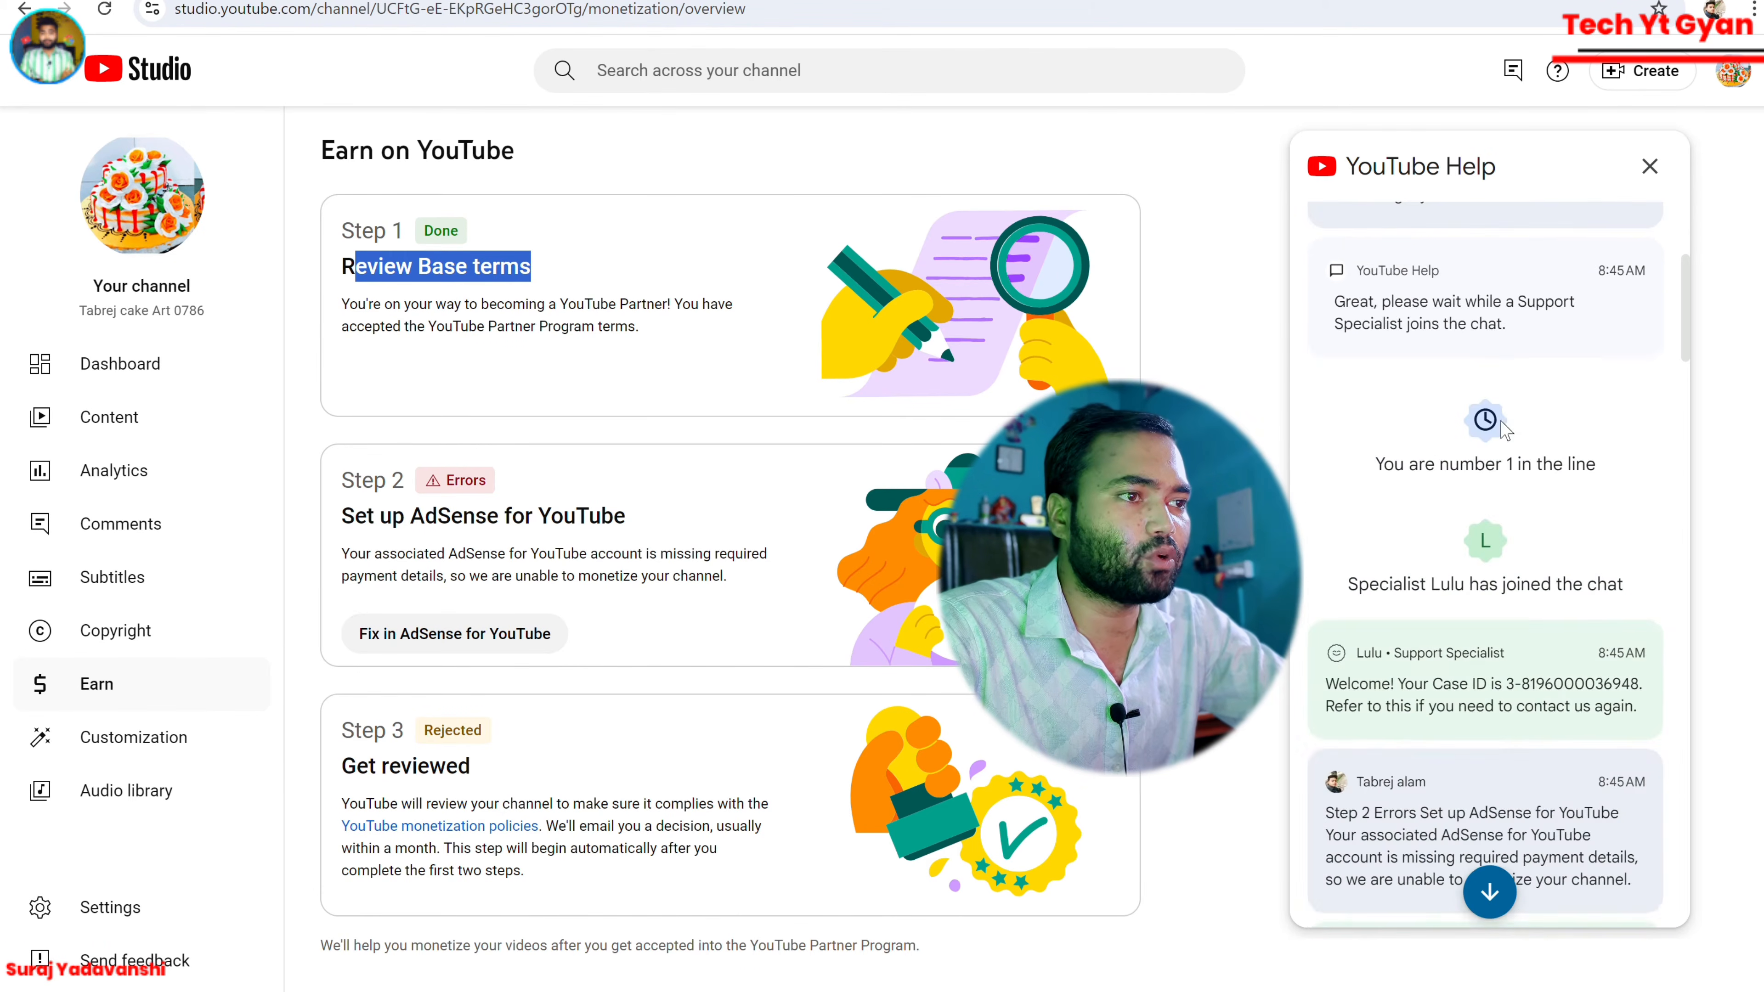
{"action": "scroll", "coordinate": [1477, 459], "scroll_direction": "up", "scroll_amount": 6}
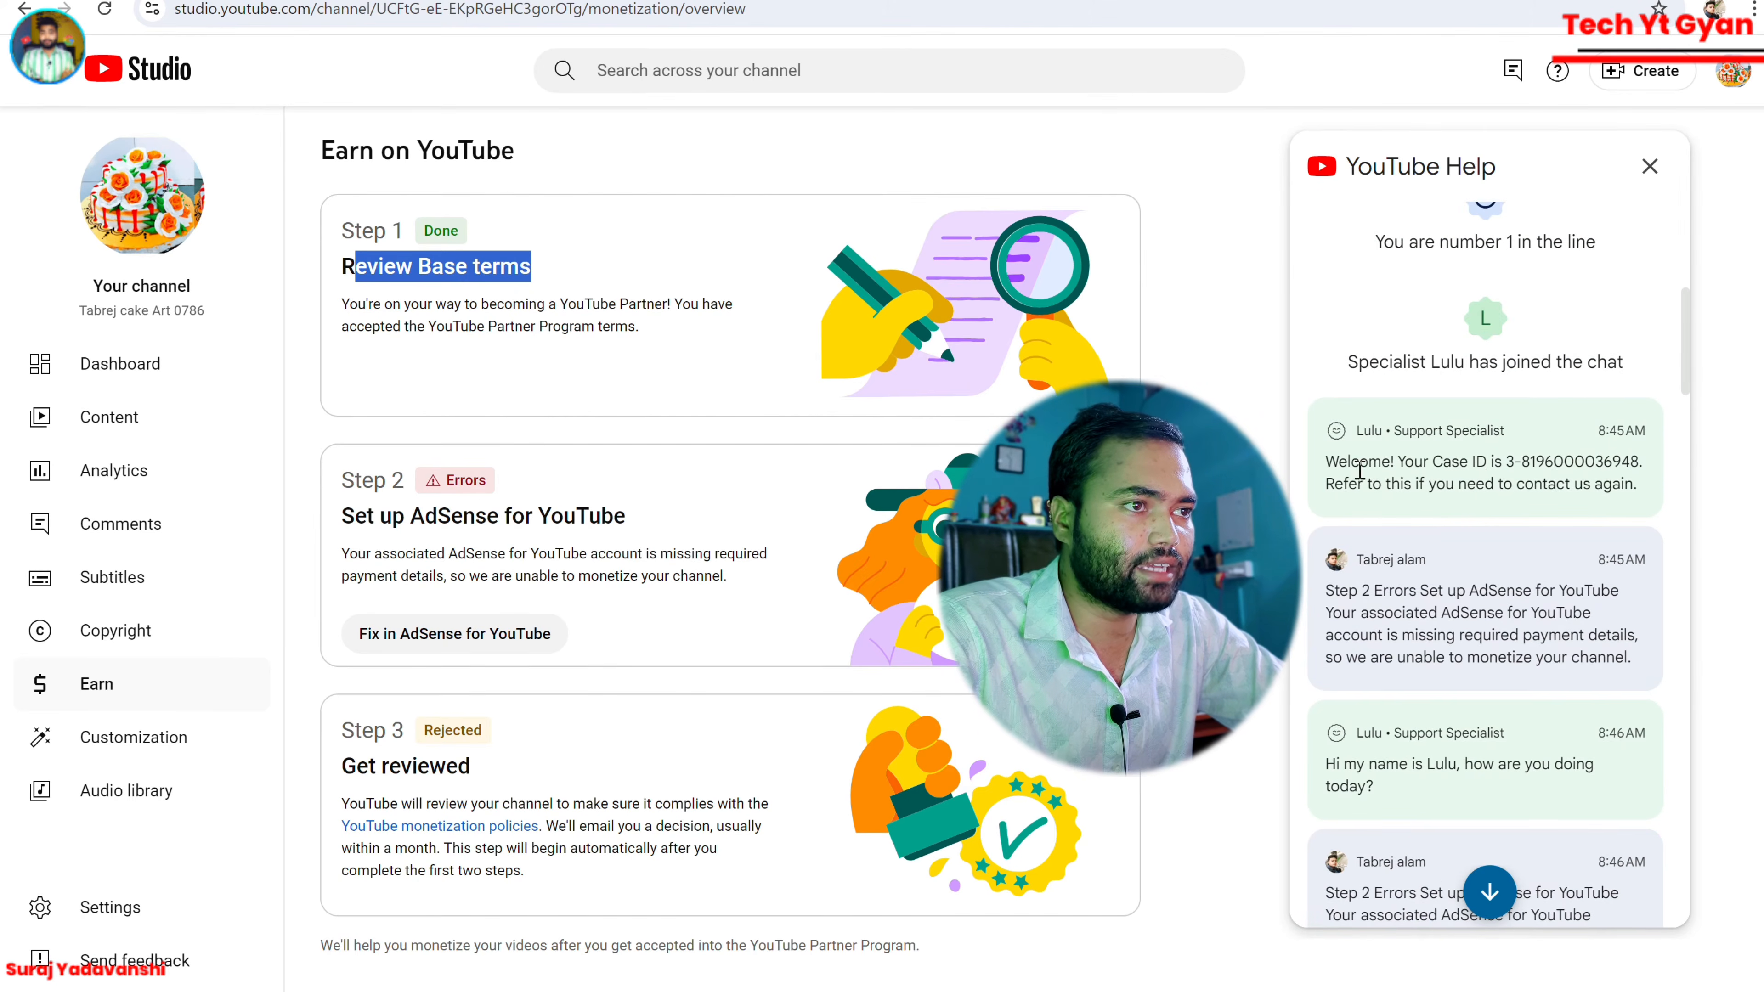
{"action": "scroll", "coordinate": [1471, 490], "scroll_direction": "down", "scroll_amount": 2}
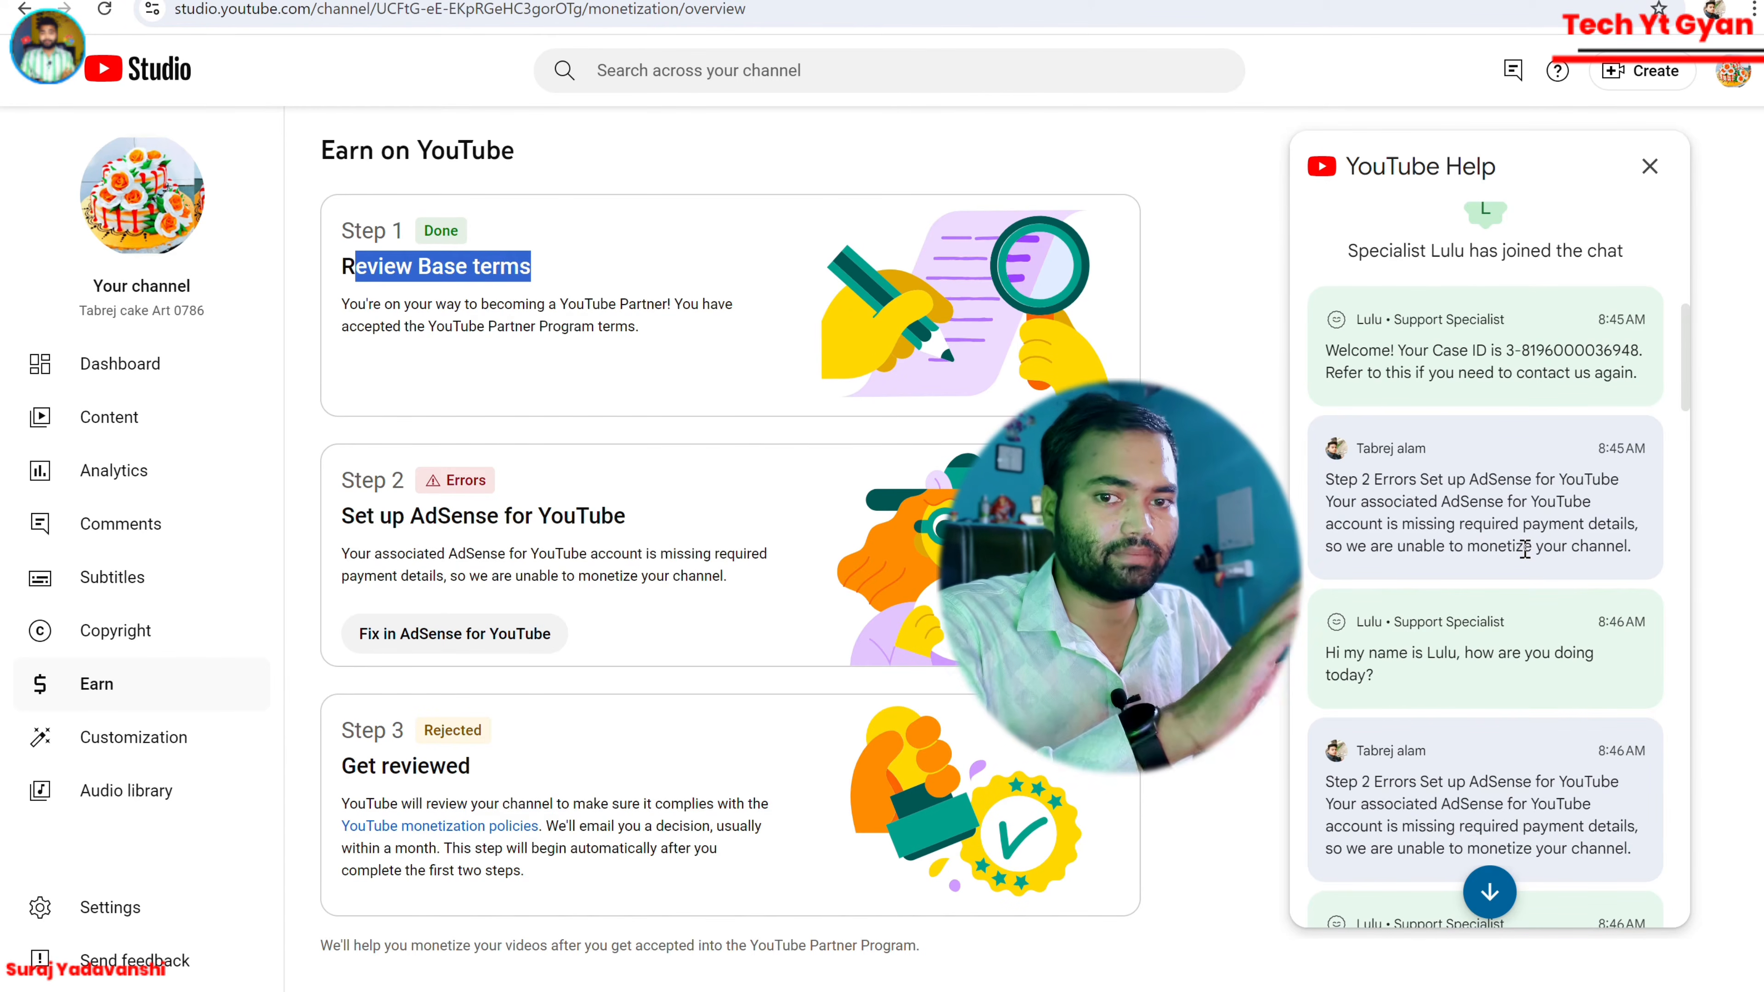
{"action": "scroll", "coordinate": [1523, 549], "scroll_direction": "down", "scroll_amount": 3}
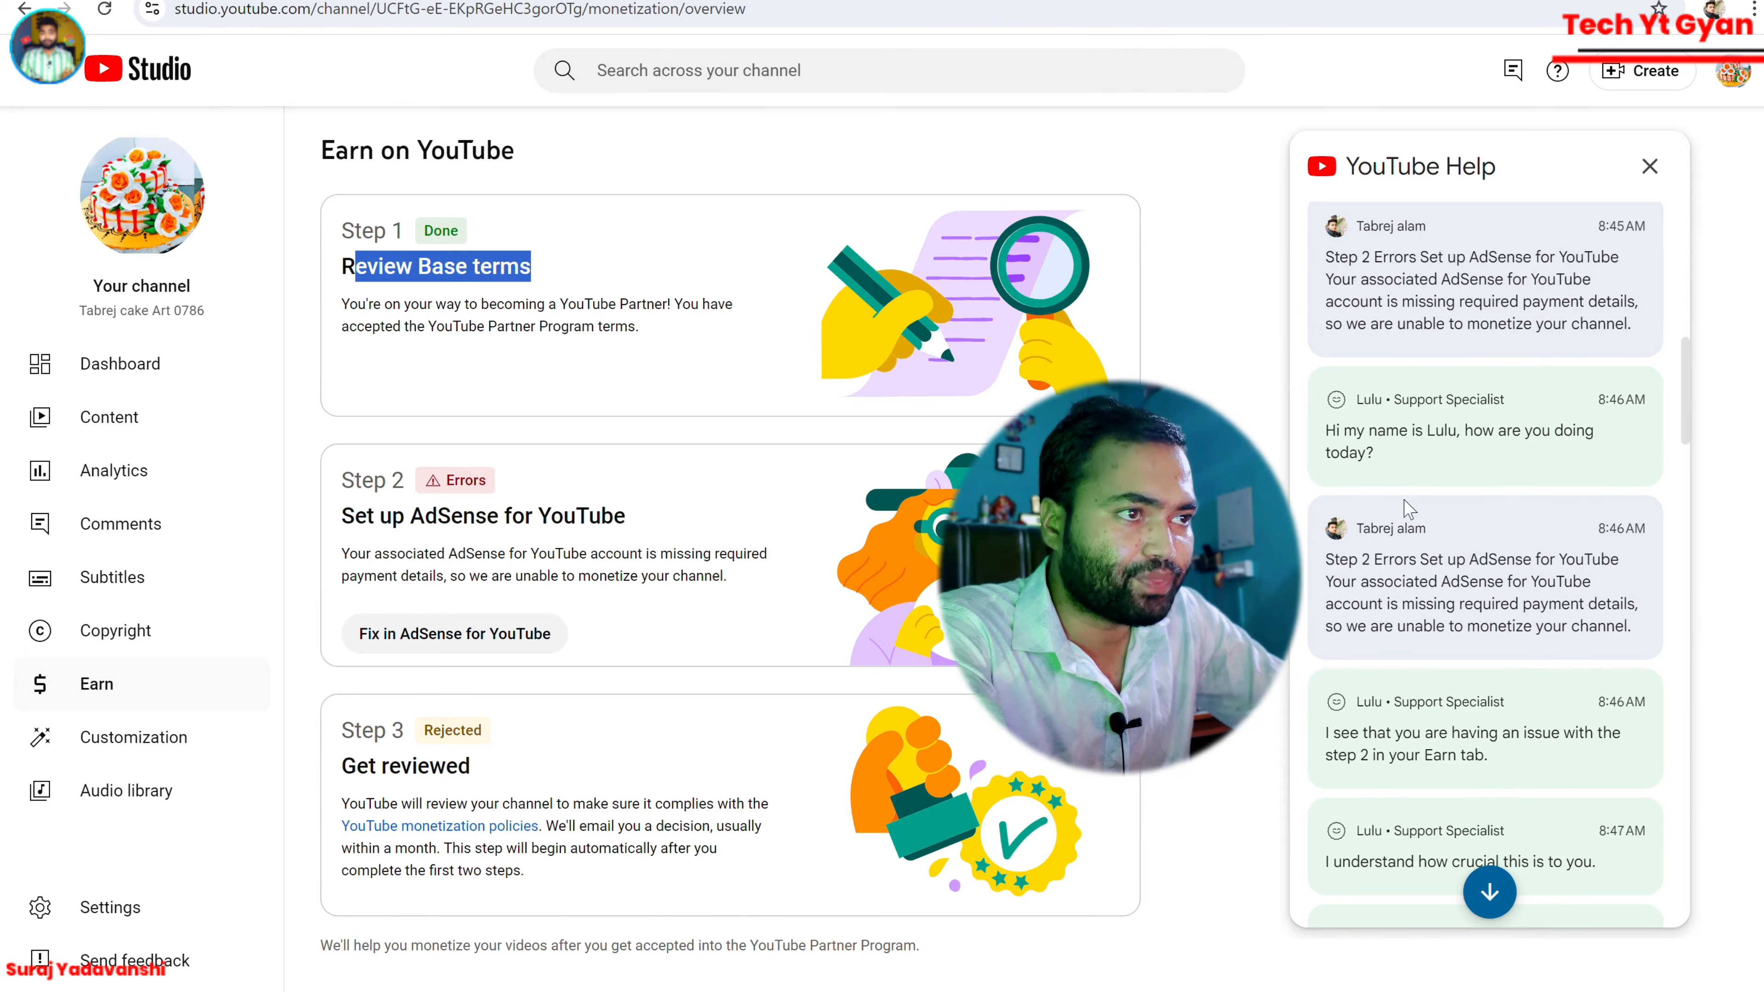
{"action": "scroll", "coordinate": [1420, 514], "scroll_direction": "down", "scroll_amount": 3}
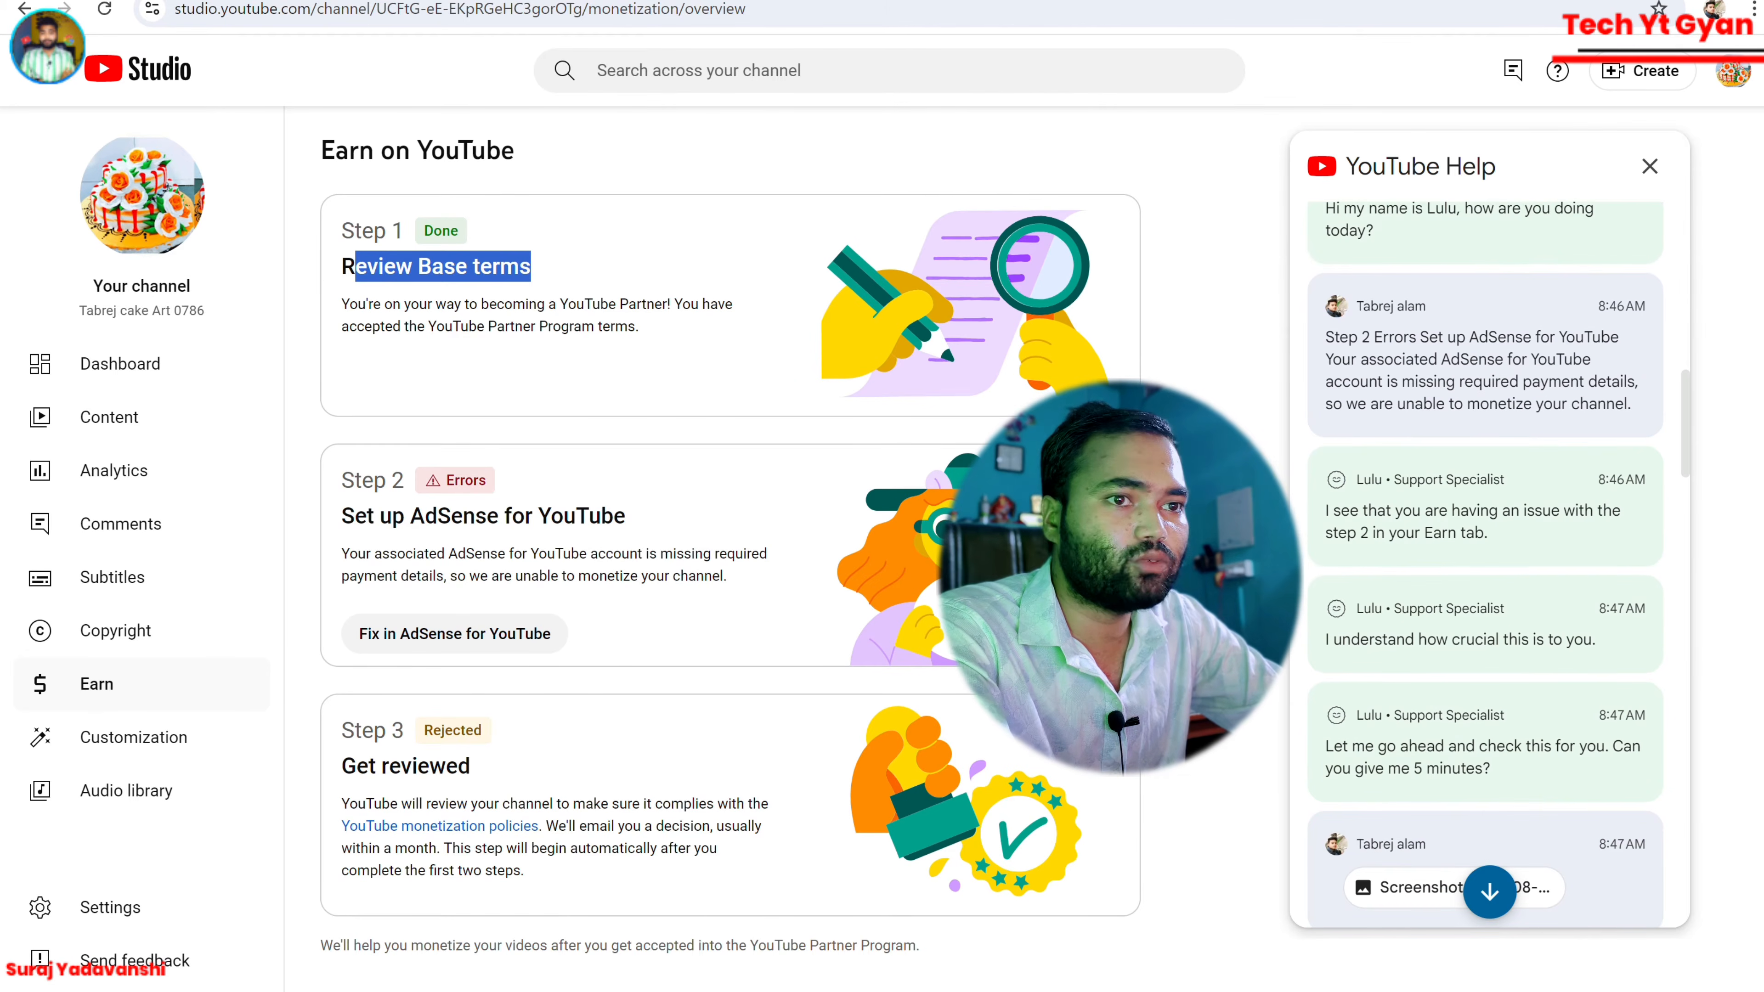
{"action": "scroll", "coordinate": [1461, 442], "scroll_direction": "down", "scroll_amount": 2}
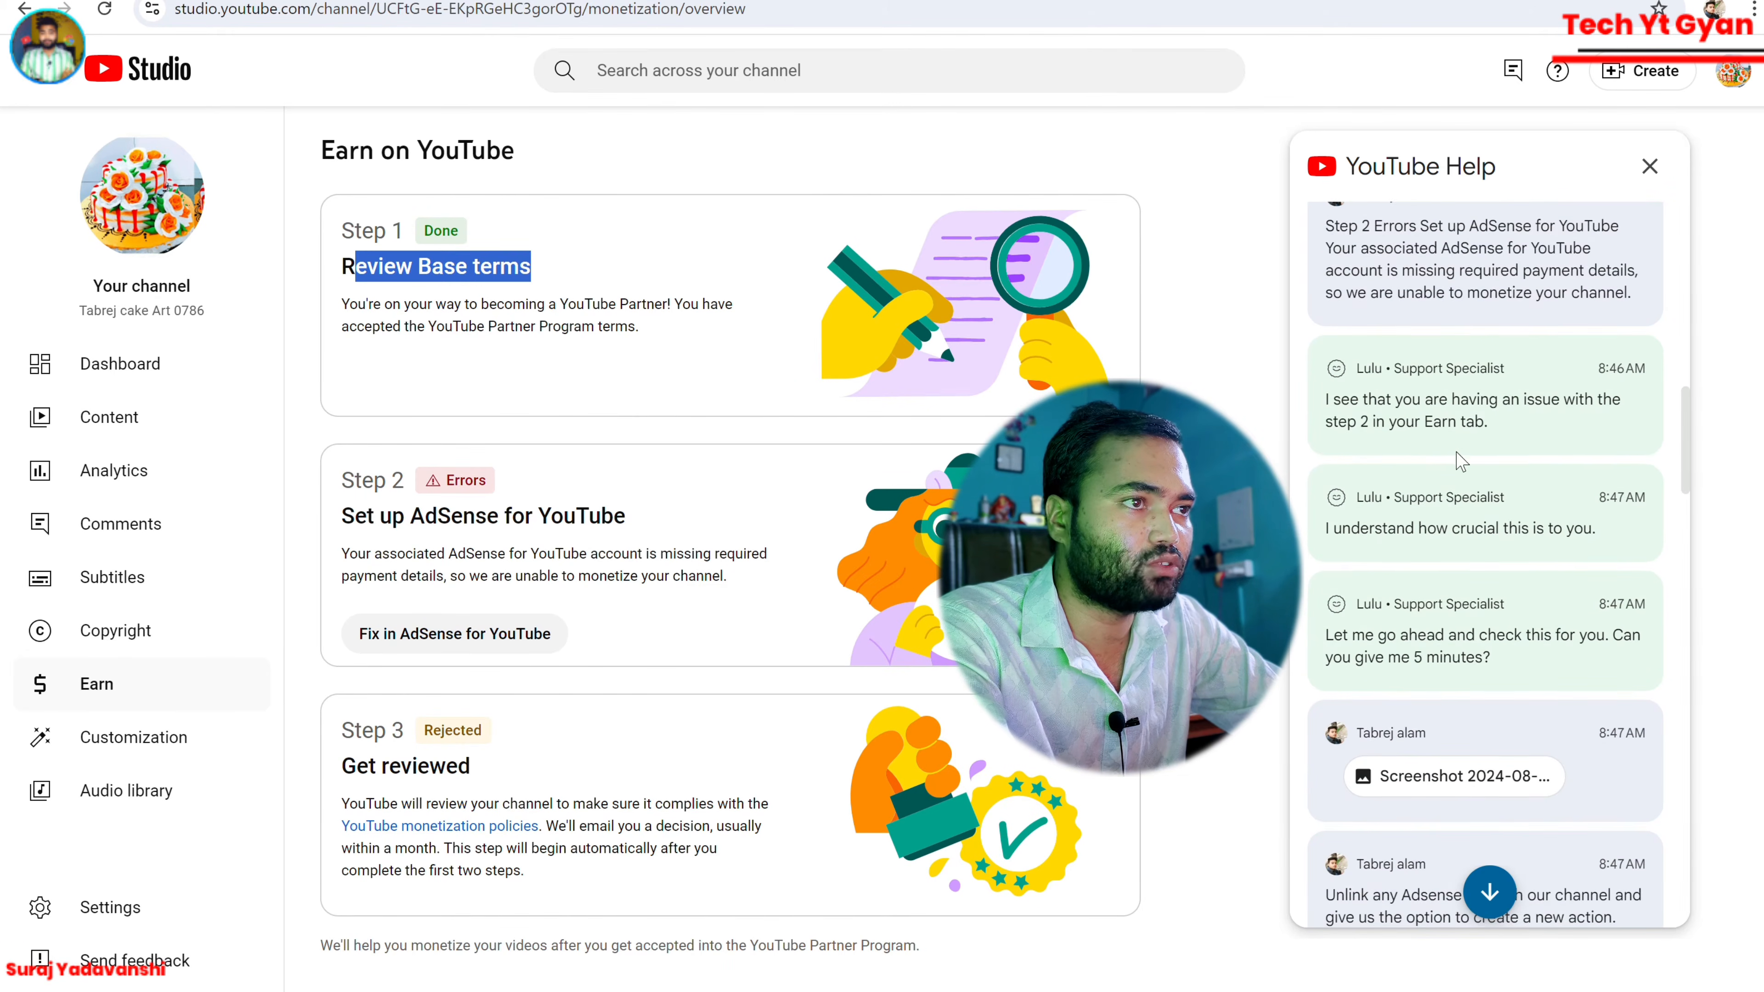
{"action": "scroll", "coordinate": [1456, 474], "scroll_direction": "down", "scroll_amount": 3}
{"action": "scroll", "coordinate": [1448, 512], "scroll_direction": "up", "scroll_amount": 6}
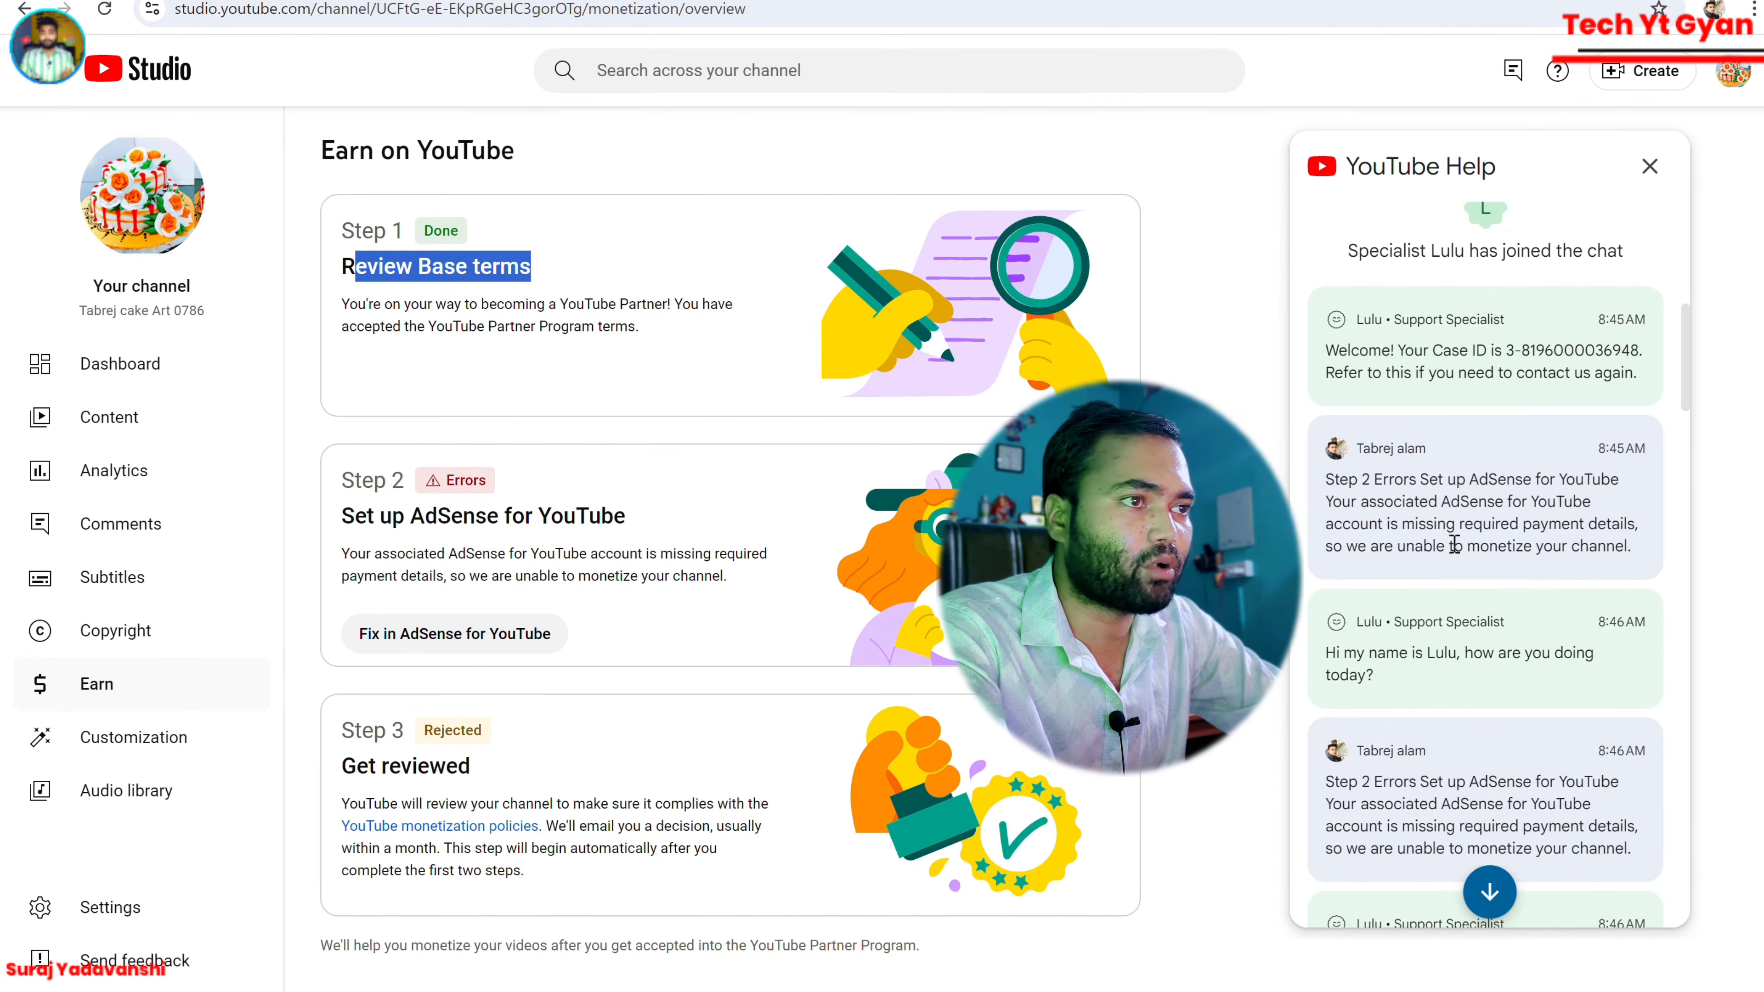
{"action": "scroll", "coordinate": [1451, 535], "scroll_direction": "down", "scroll_amount": 10}
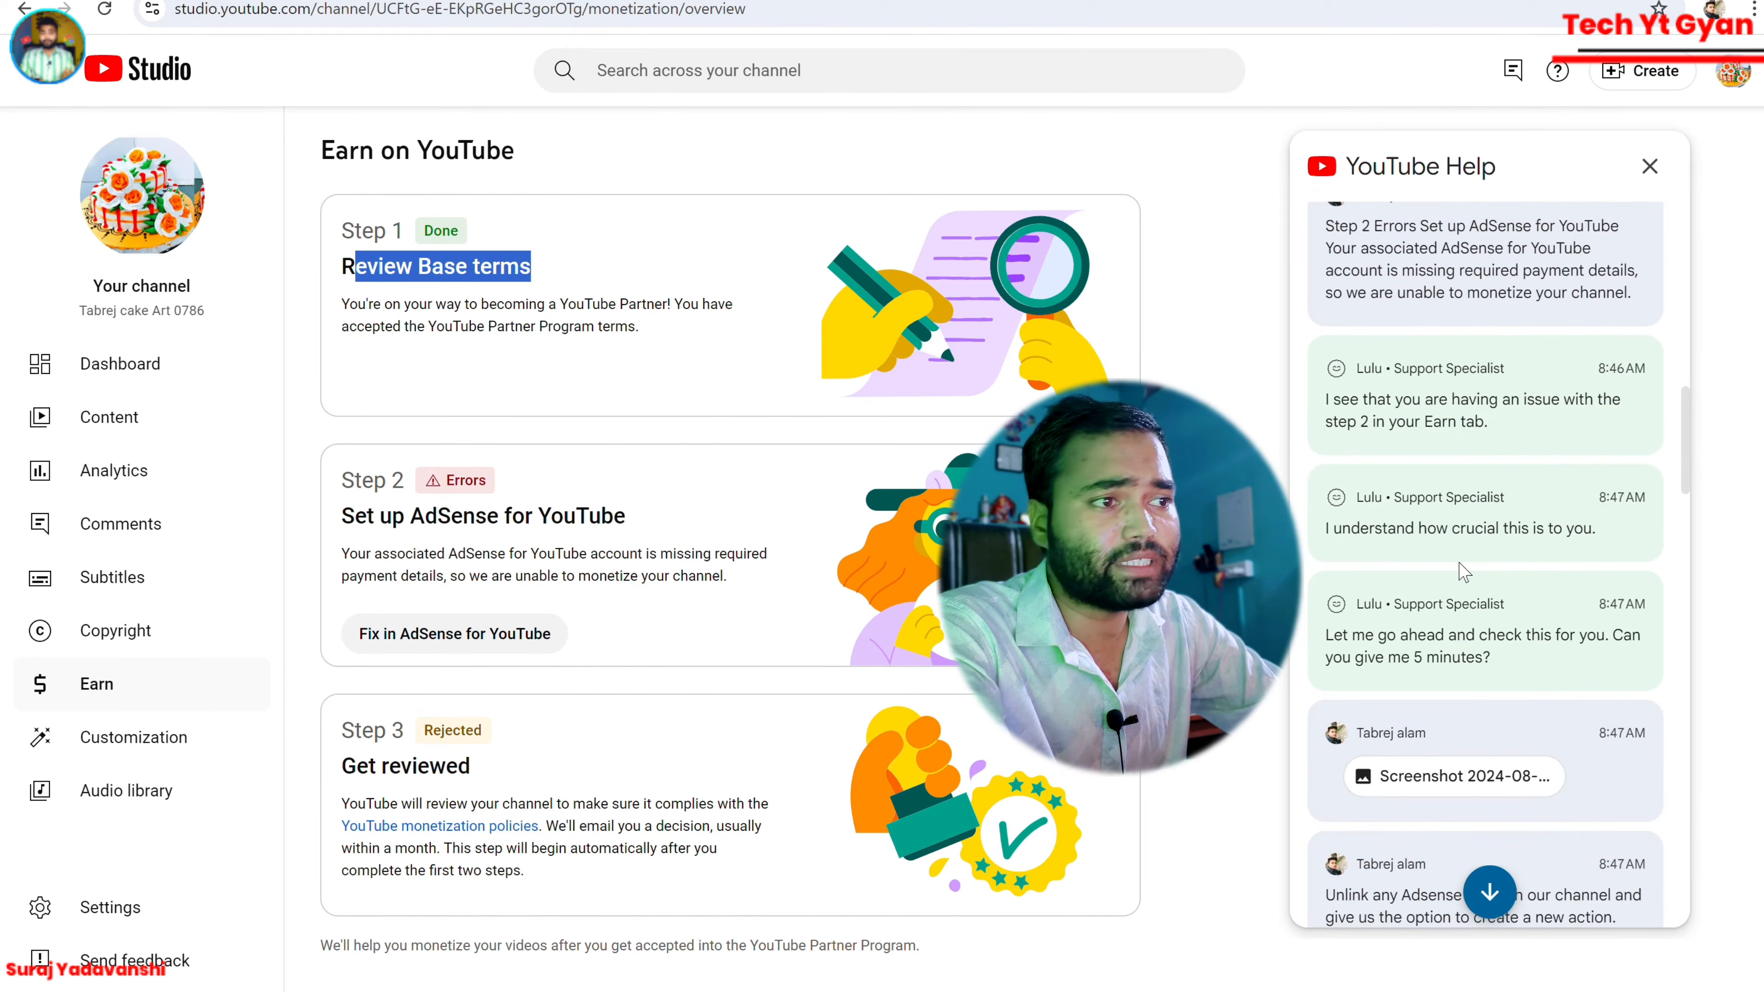
{"action": "scroll", "coordinate": [1458, 566], "scroll_direction": "down", "scroll_amount": 3}
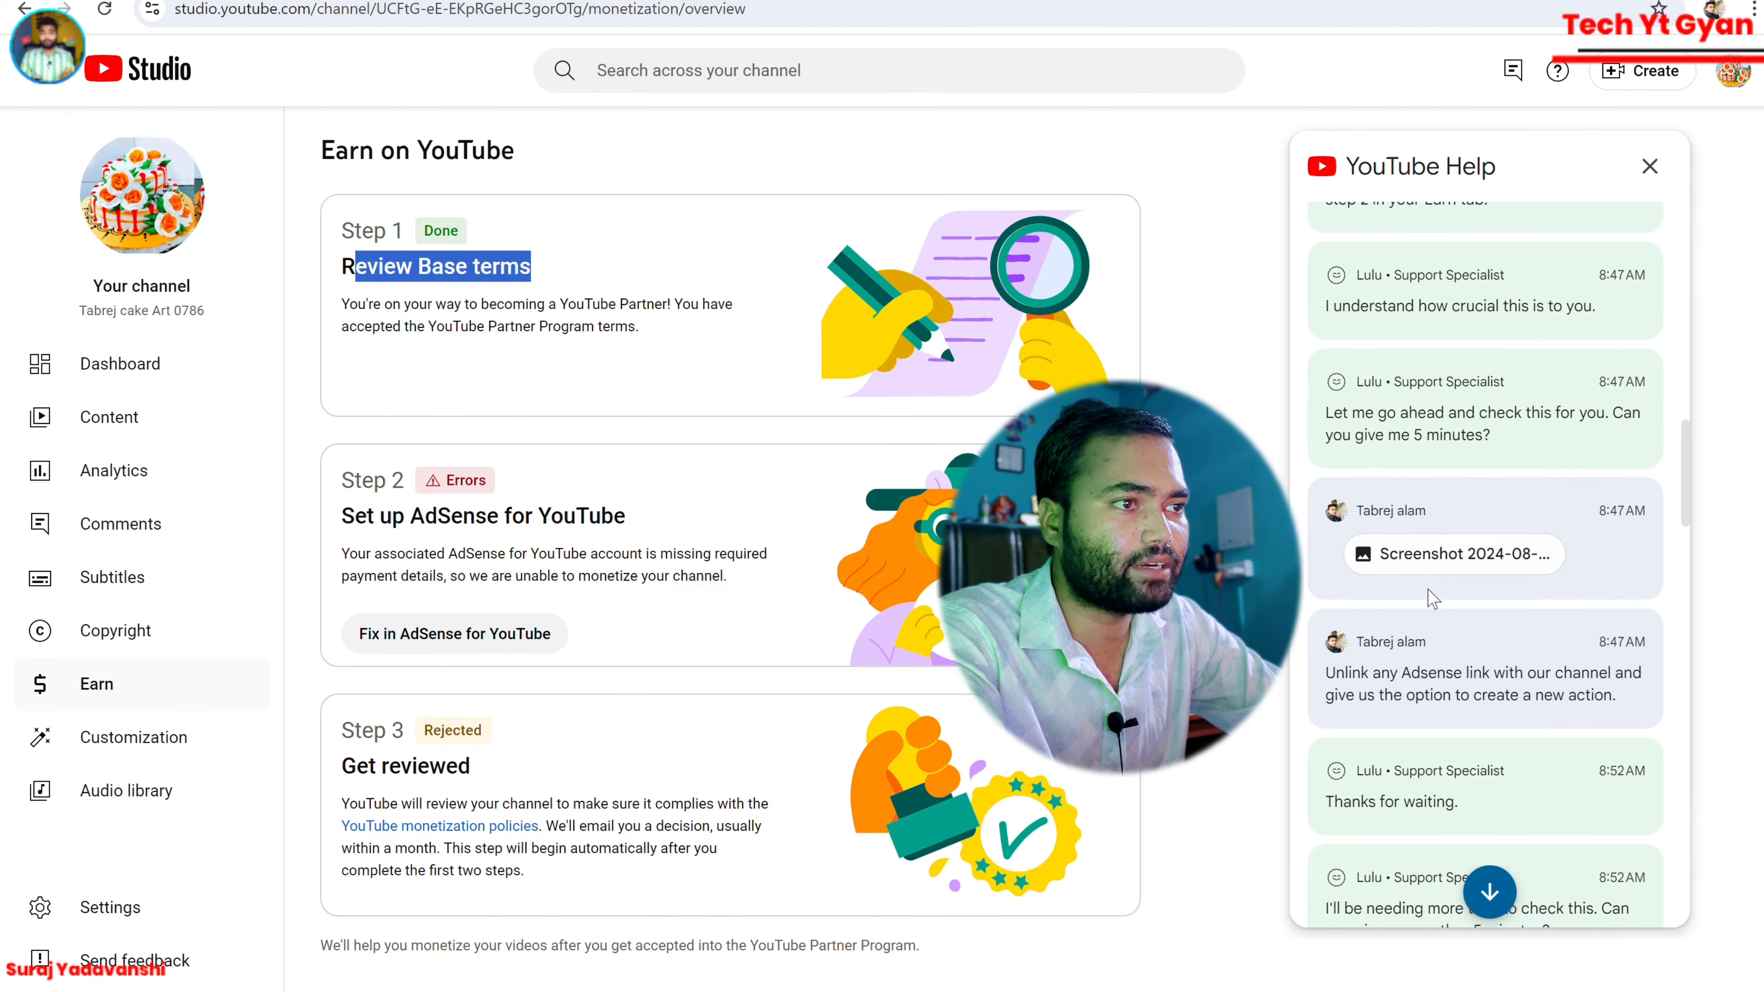
{"action": "scroll", "coordinate": [1458, 430], "scroll_direction": "down", "scroll_amount": 5}
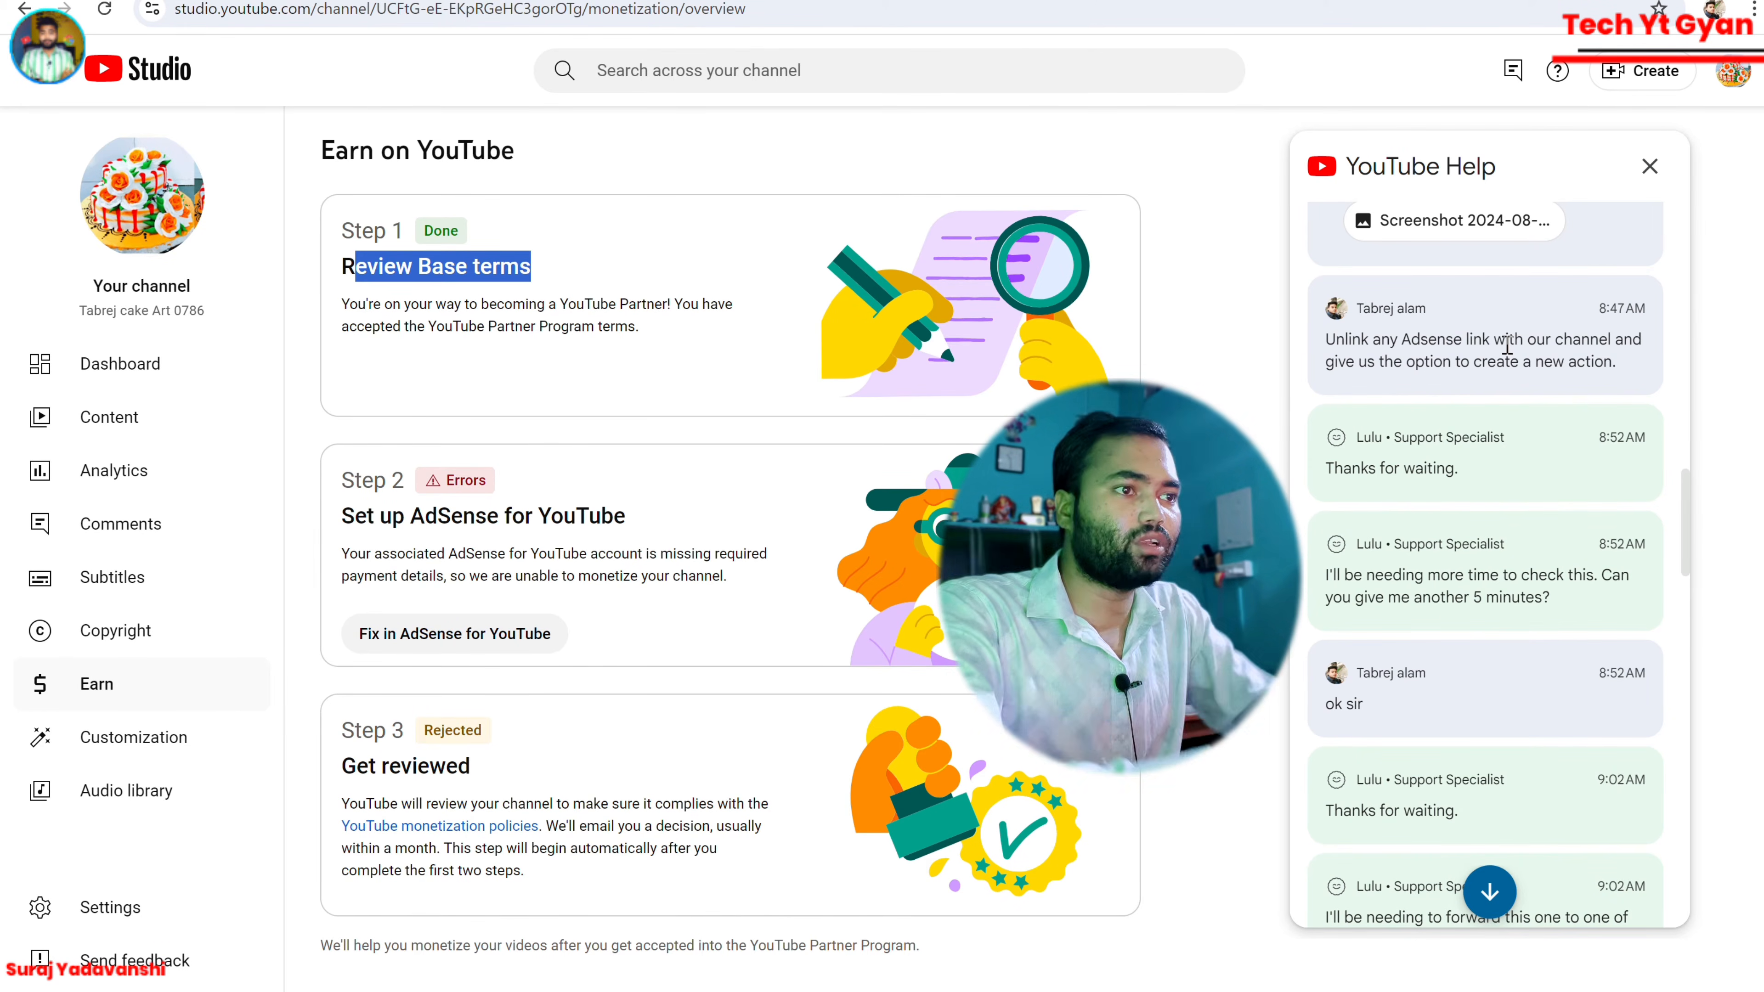
{"action": "scroll", "coordinate": [1439, 452], "scroll_direction": "down", "scroll_amount": 3}
{"action": "scroll", "coordinate": [1436, 475], "scroll_direction": "down", "scroll_amount": 3}
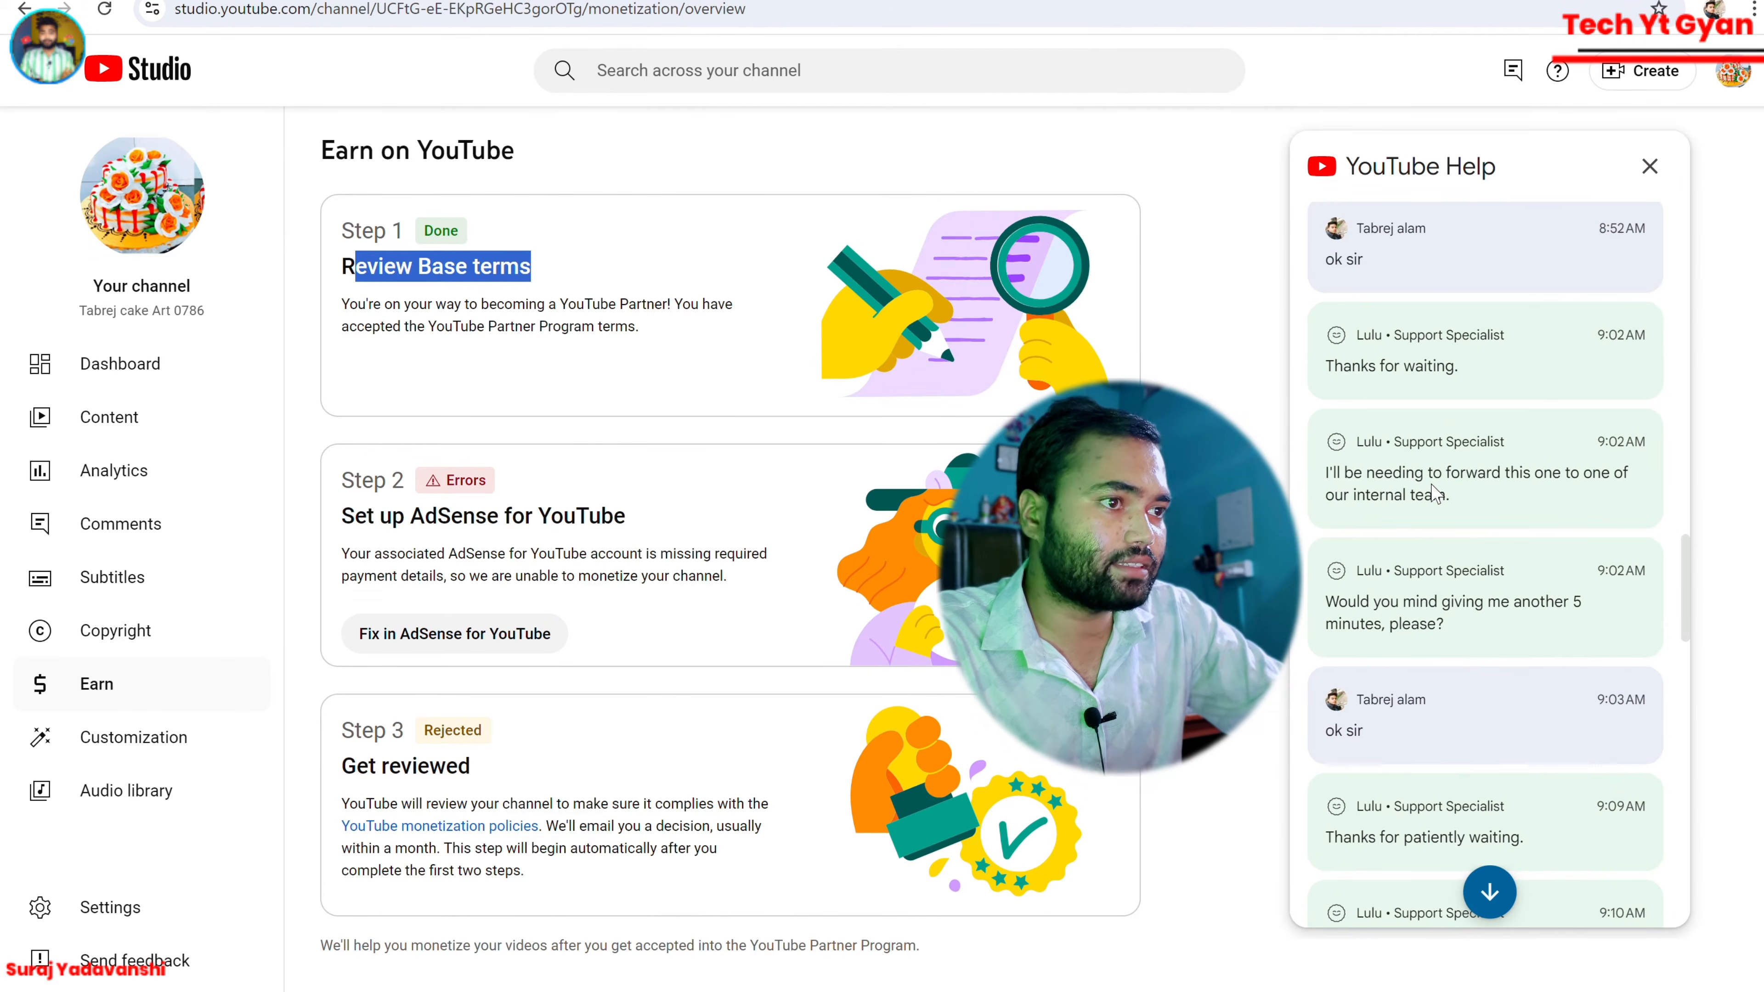
{"action": "scroll", "coordinate": [1458, 528], "scroll_direction": "up", "scroll_amount": 2}
{"action": "scroll", "coordinate": [1470, 569], "scroll_direction": "down", "scroll_amount": 3}
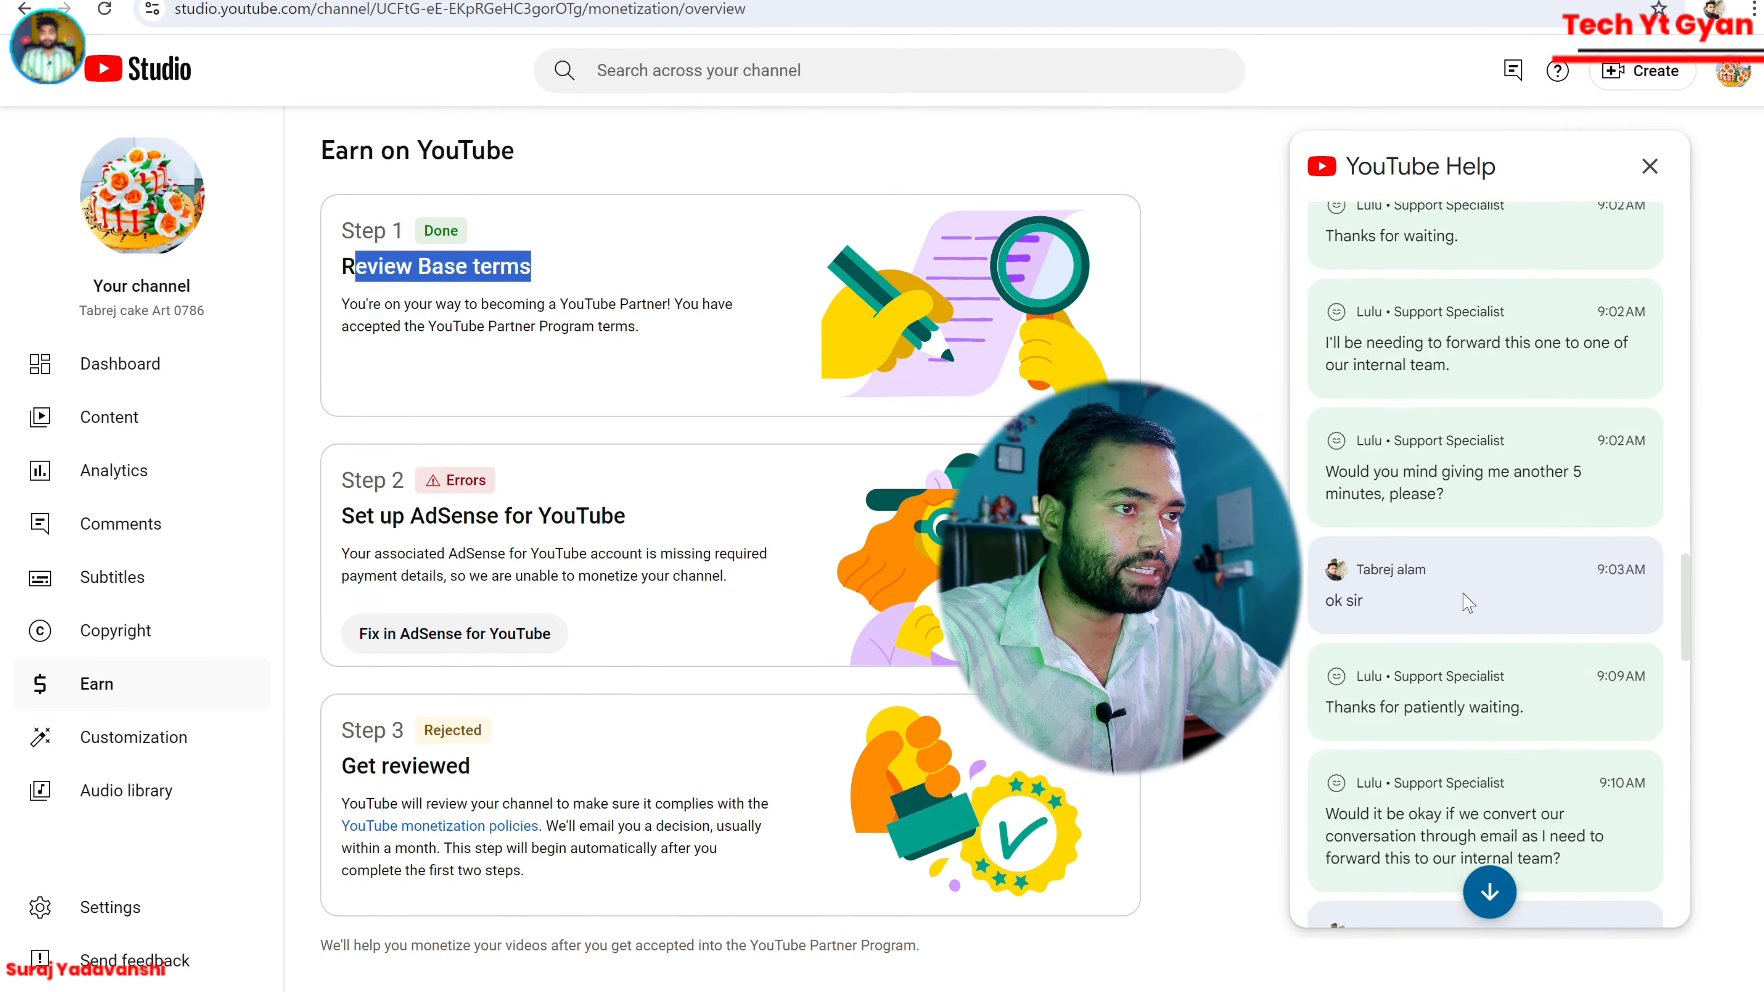
{"action": "scroll", "coordinate": [1467, 601], "scroll_direction": "down", "scroll_amount": 7}
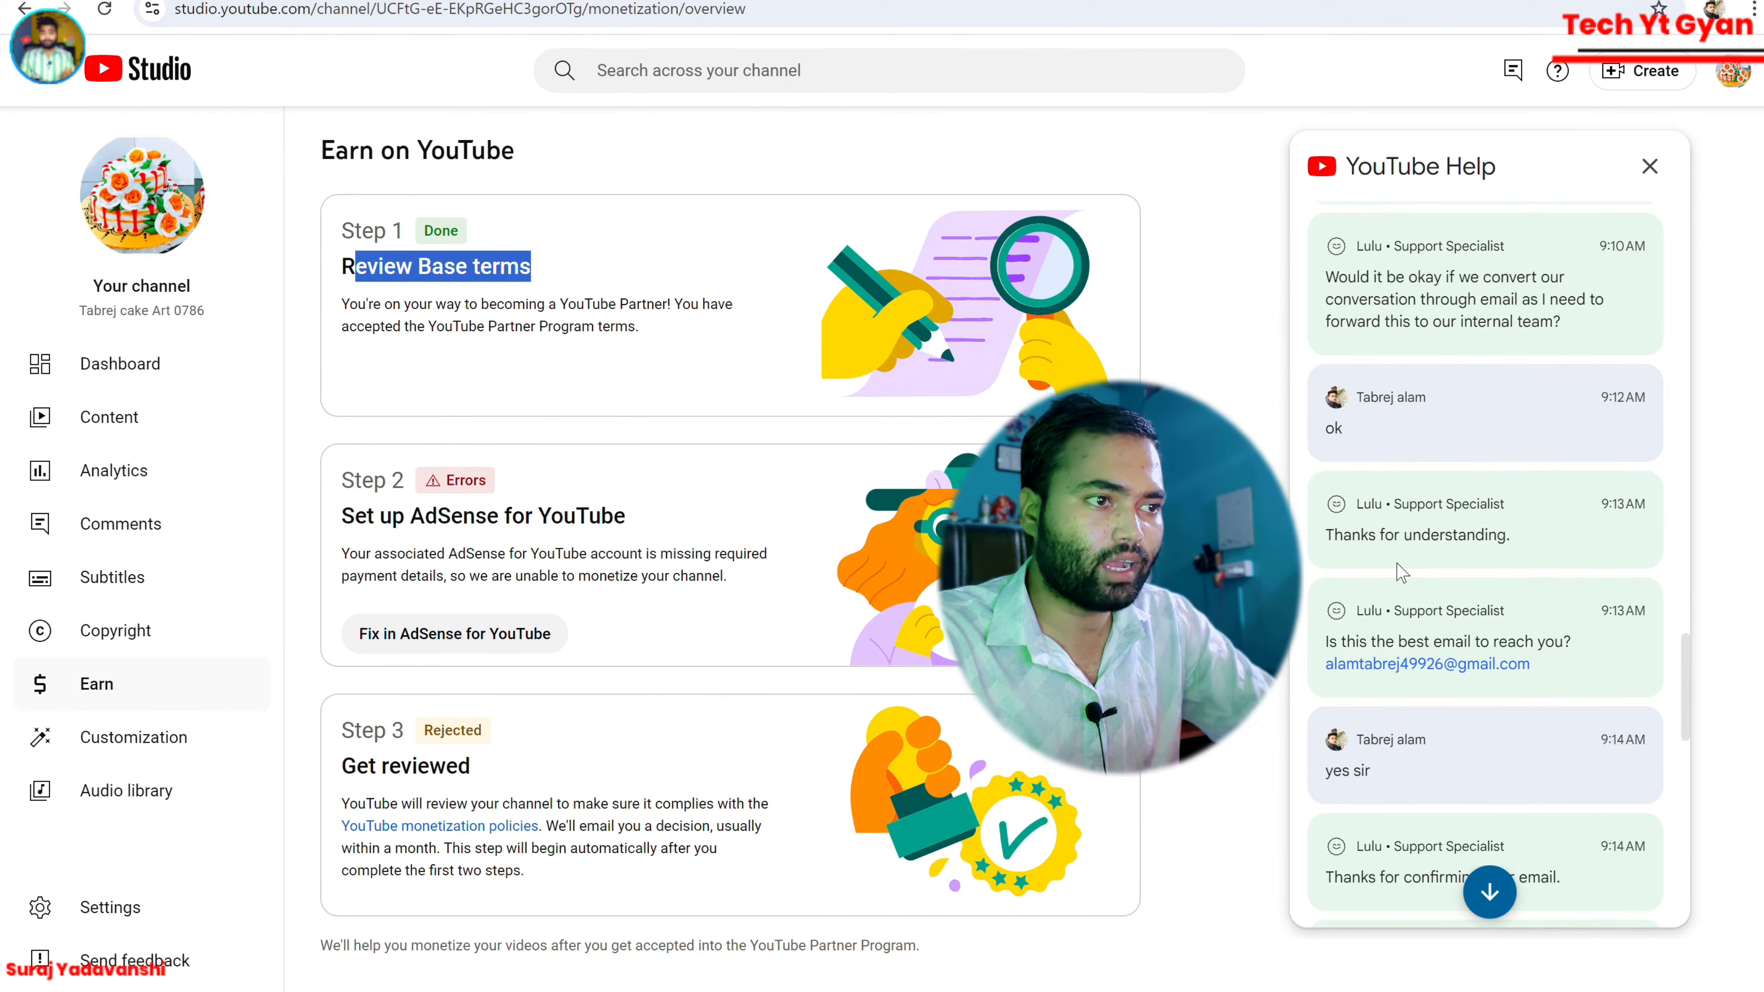
{"action": "scroll", "coordinate": [1400, 571], "scroll_direction": "down", "scroll_amount": 5}
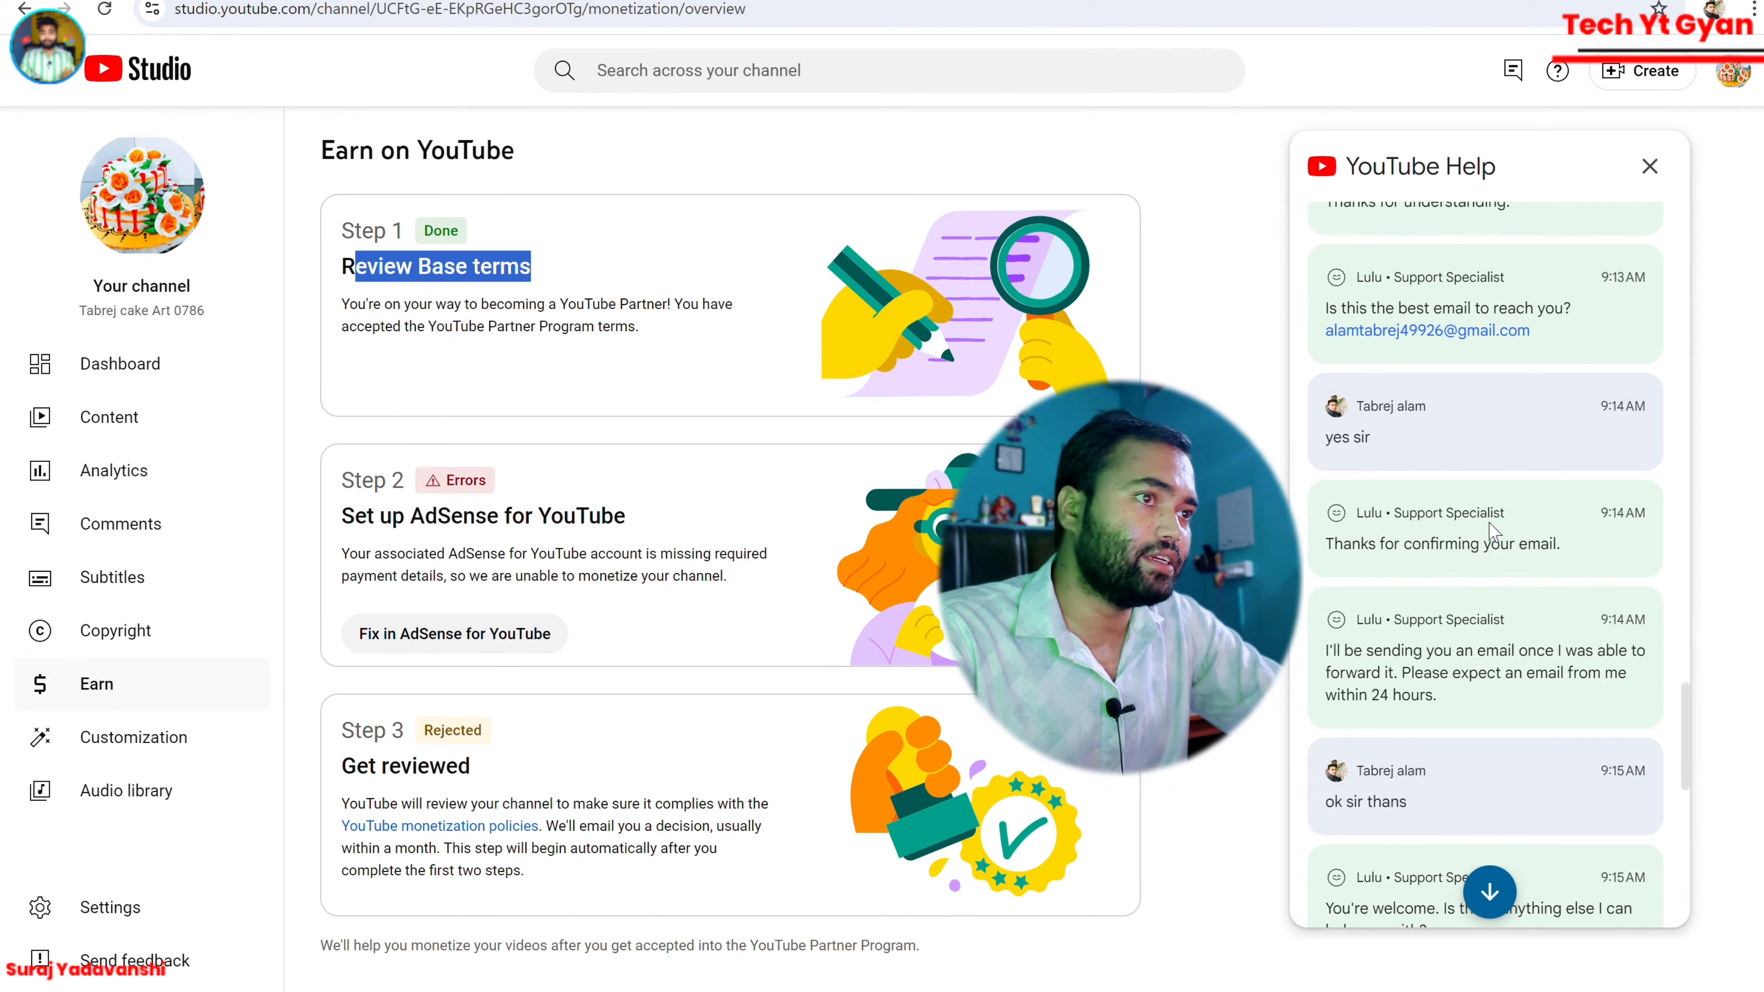
{"action": "scroll", "coordinate": [1452, 417], "scroll_direction": "down", "scroll_amount": 2}
{"action": "scroll", "coordinate": [1450, 406], "scroll_direction": "down", "scroll_amount": 2}
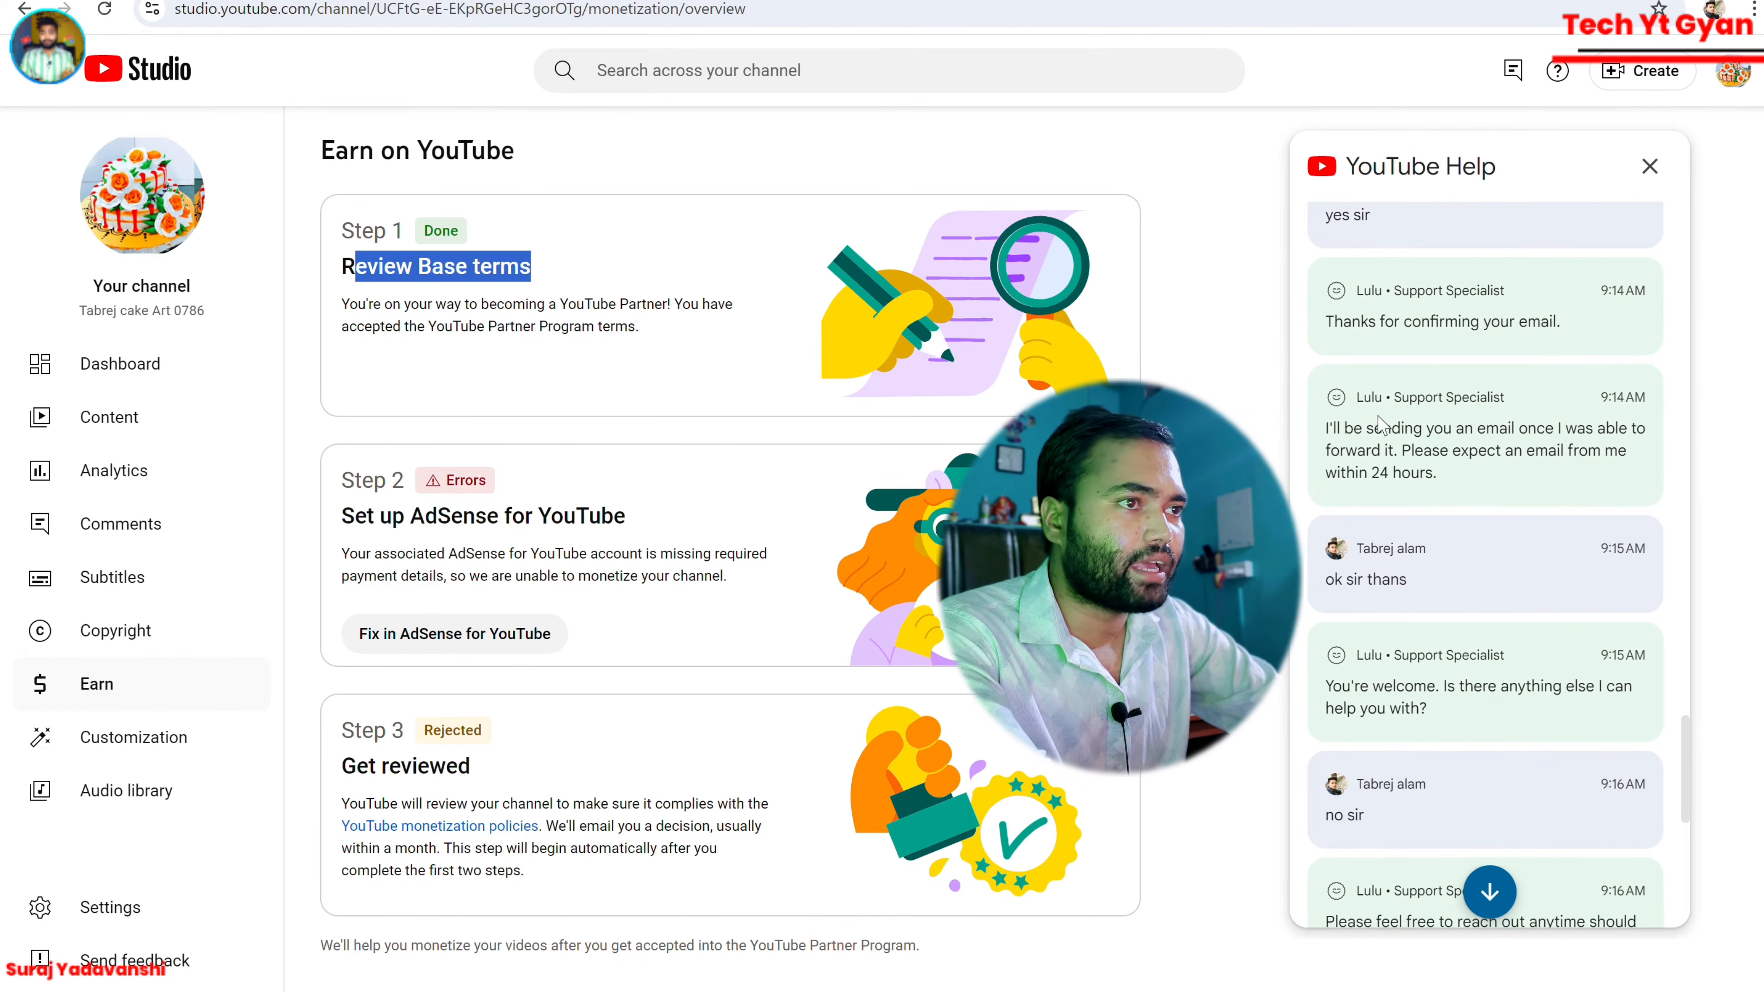
{"action": "scroll", "coordinate": [1490, 401], "scroll_direction": "down", "scroll_amount": 1}
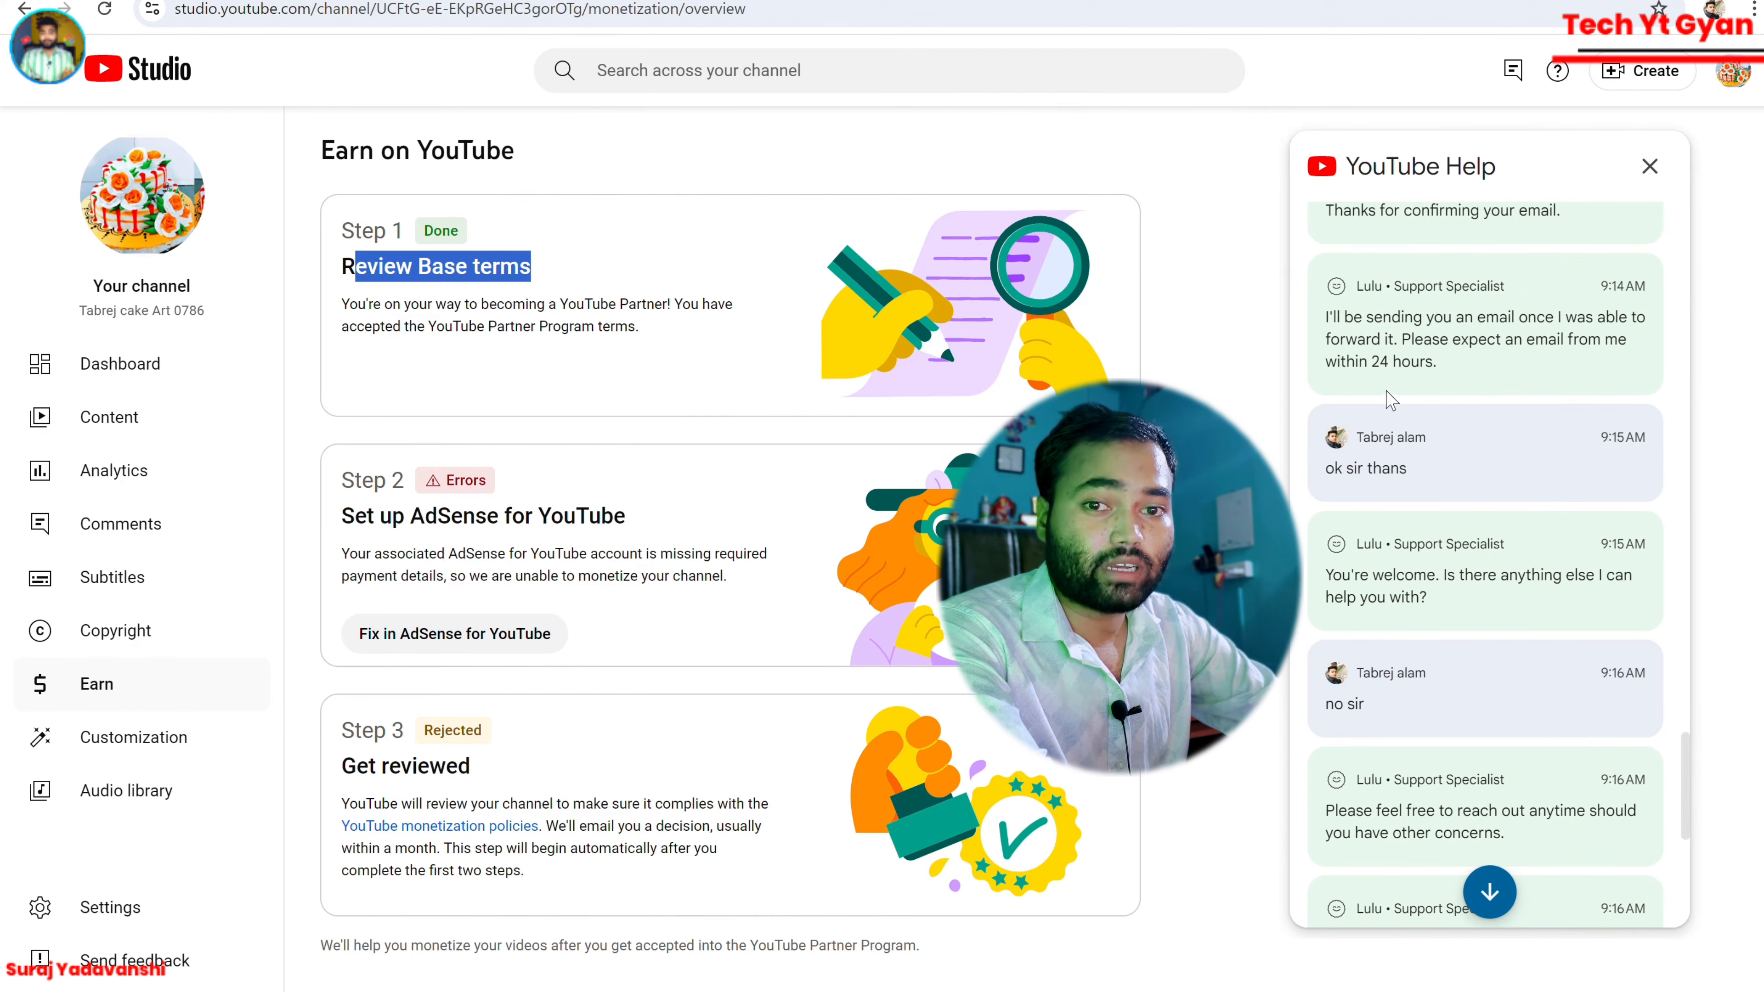
{"action": "scroll", "coordinate": [1489, 386], "scroll_direction": "down", "scroll_amount": 3}
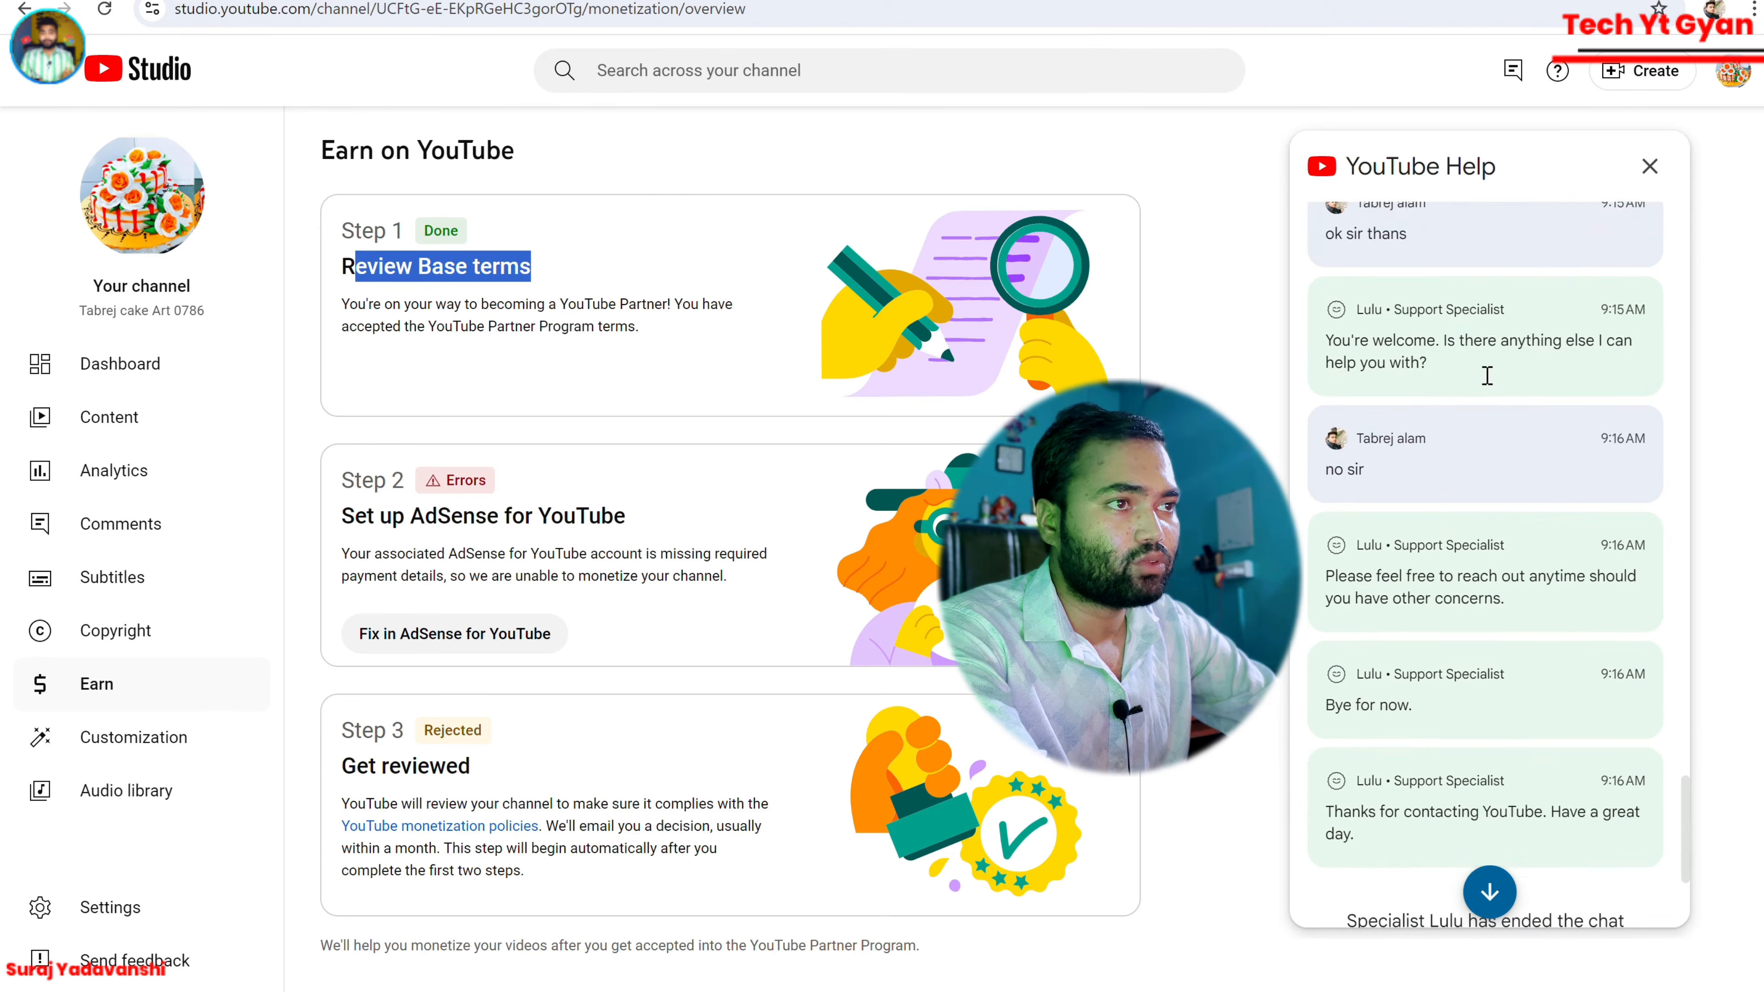
{"action": "scroll", "coordinate": [1369, 356], "scroll_direction": "up", "scroll_amount": 4}
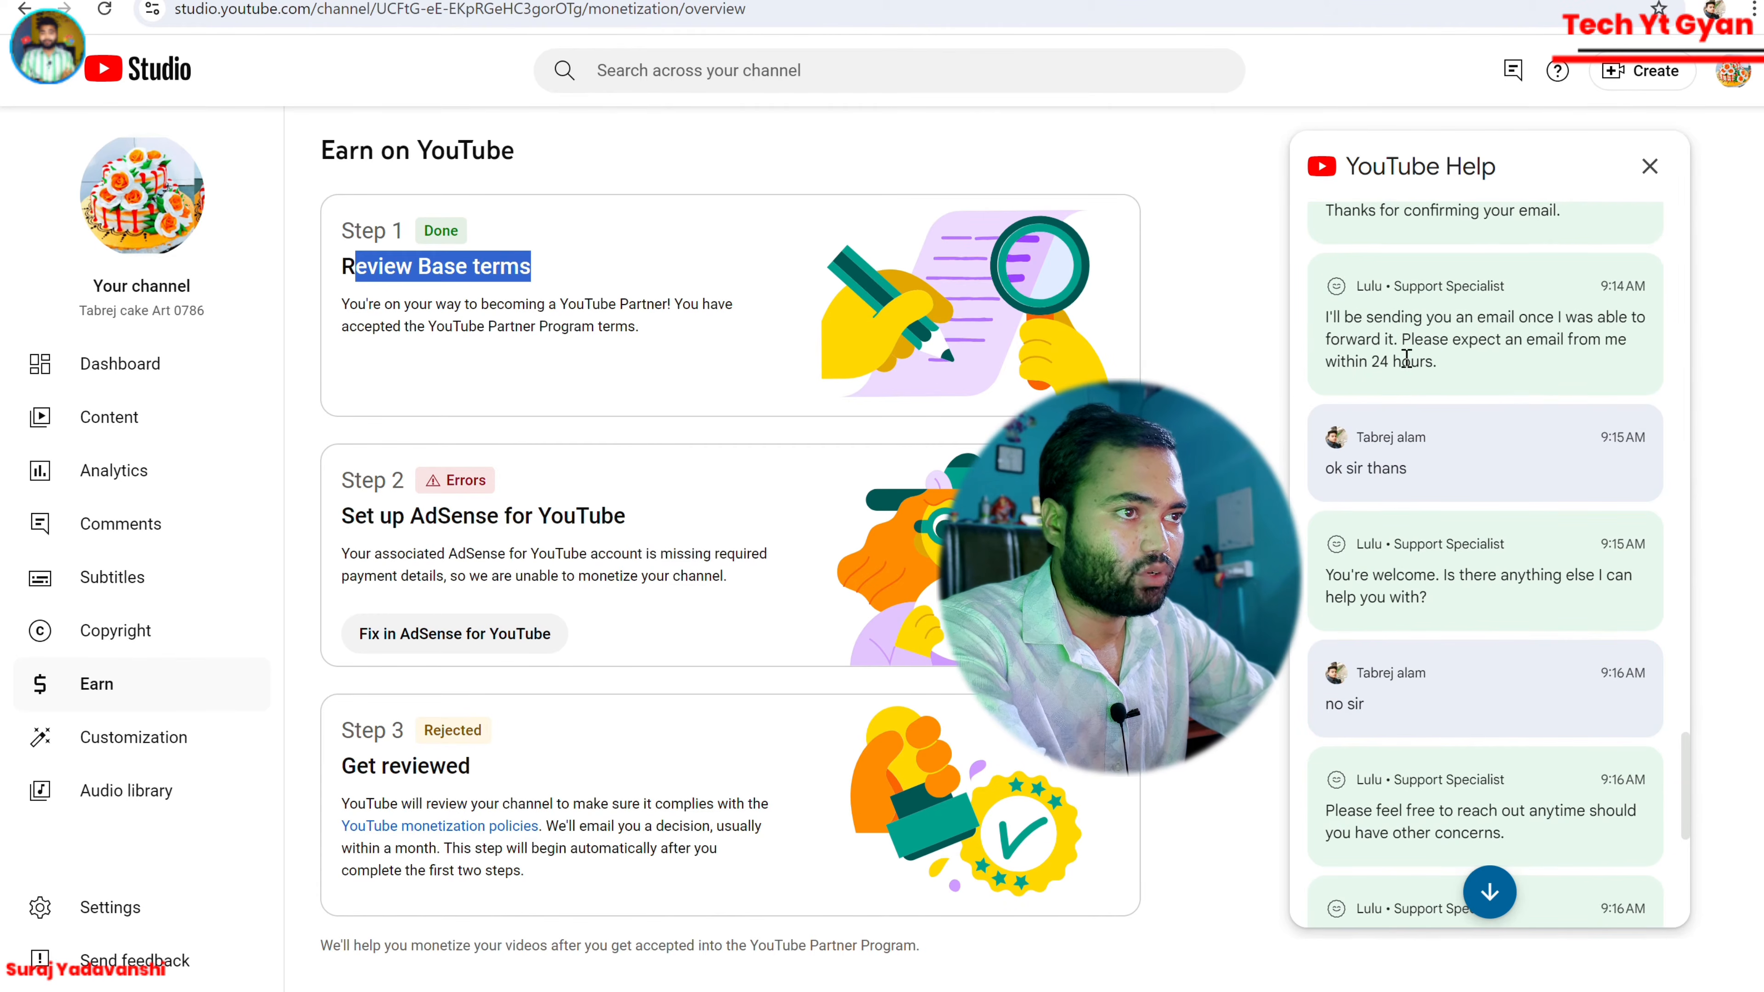
{"action": "scroll", "coordinate": [1480, 378], "scroll_direction": "down", "scroll_amount": 7}
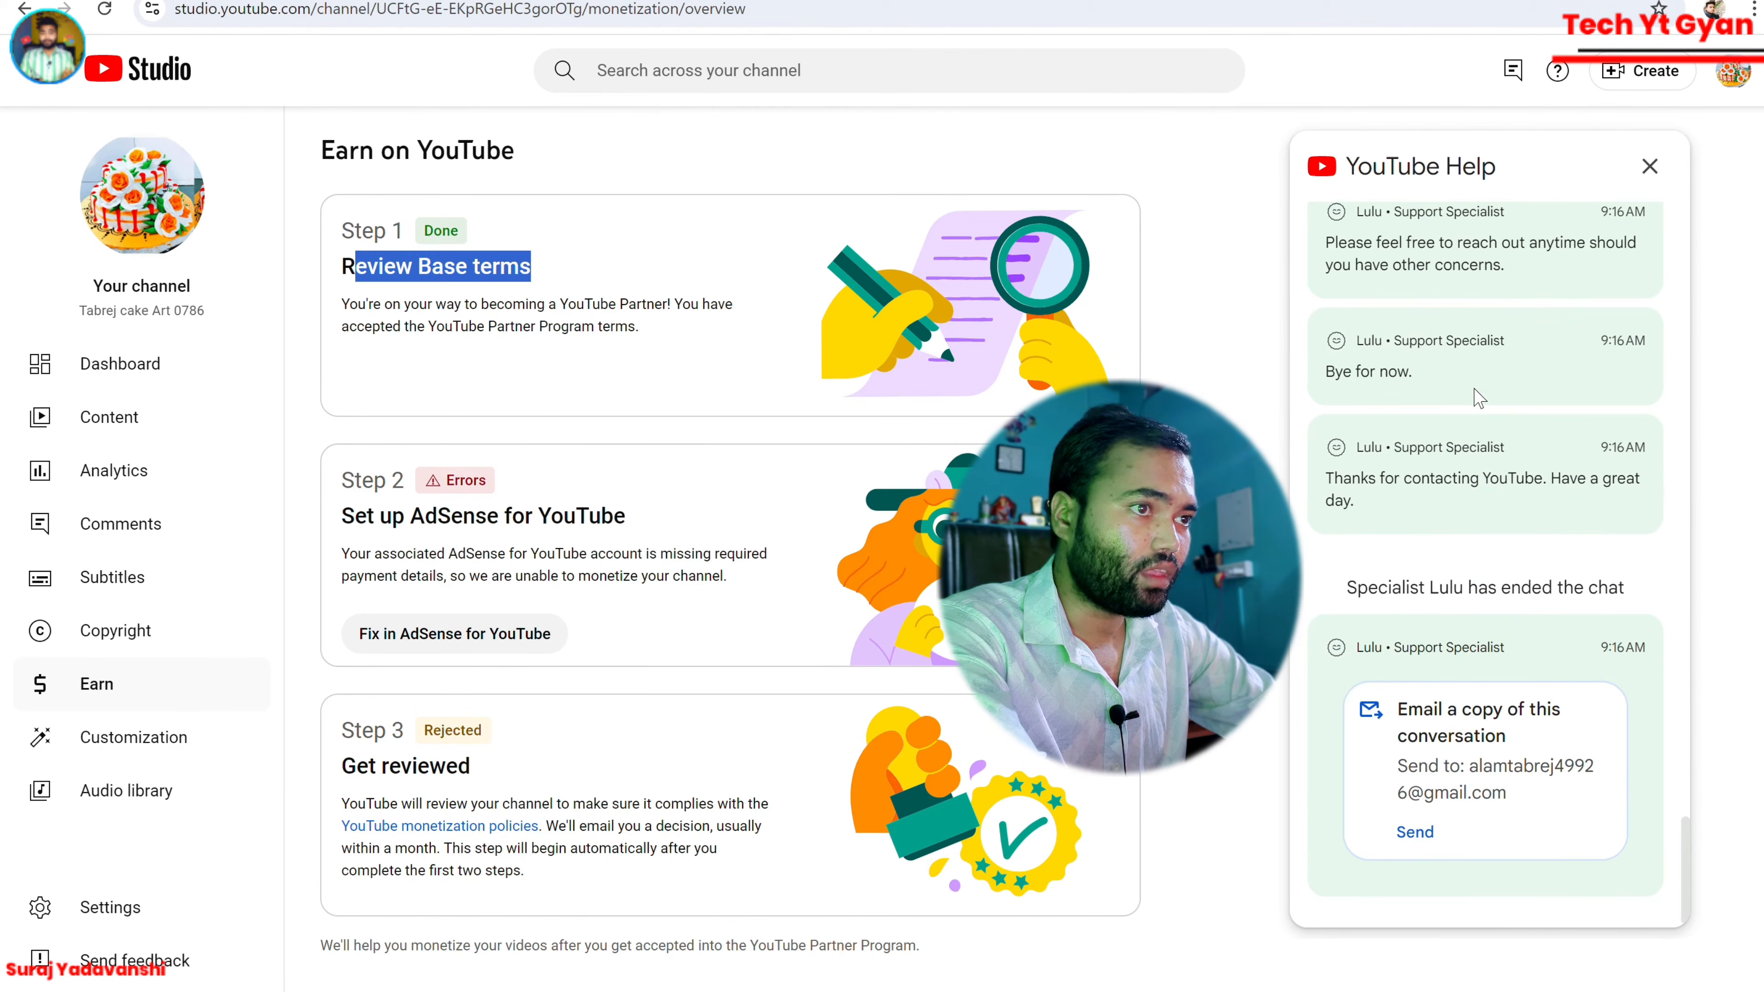
{"action": "scroll", "coordinate": [1477, 397], "scroll_direction": "up", "scroll_amount": 9}
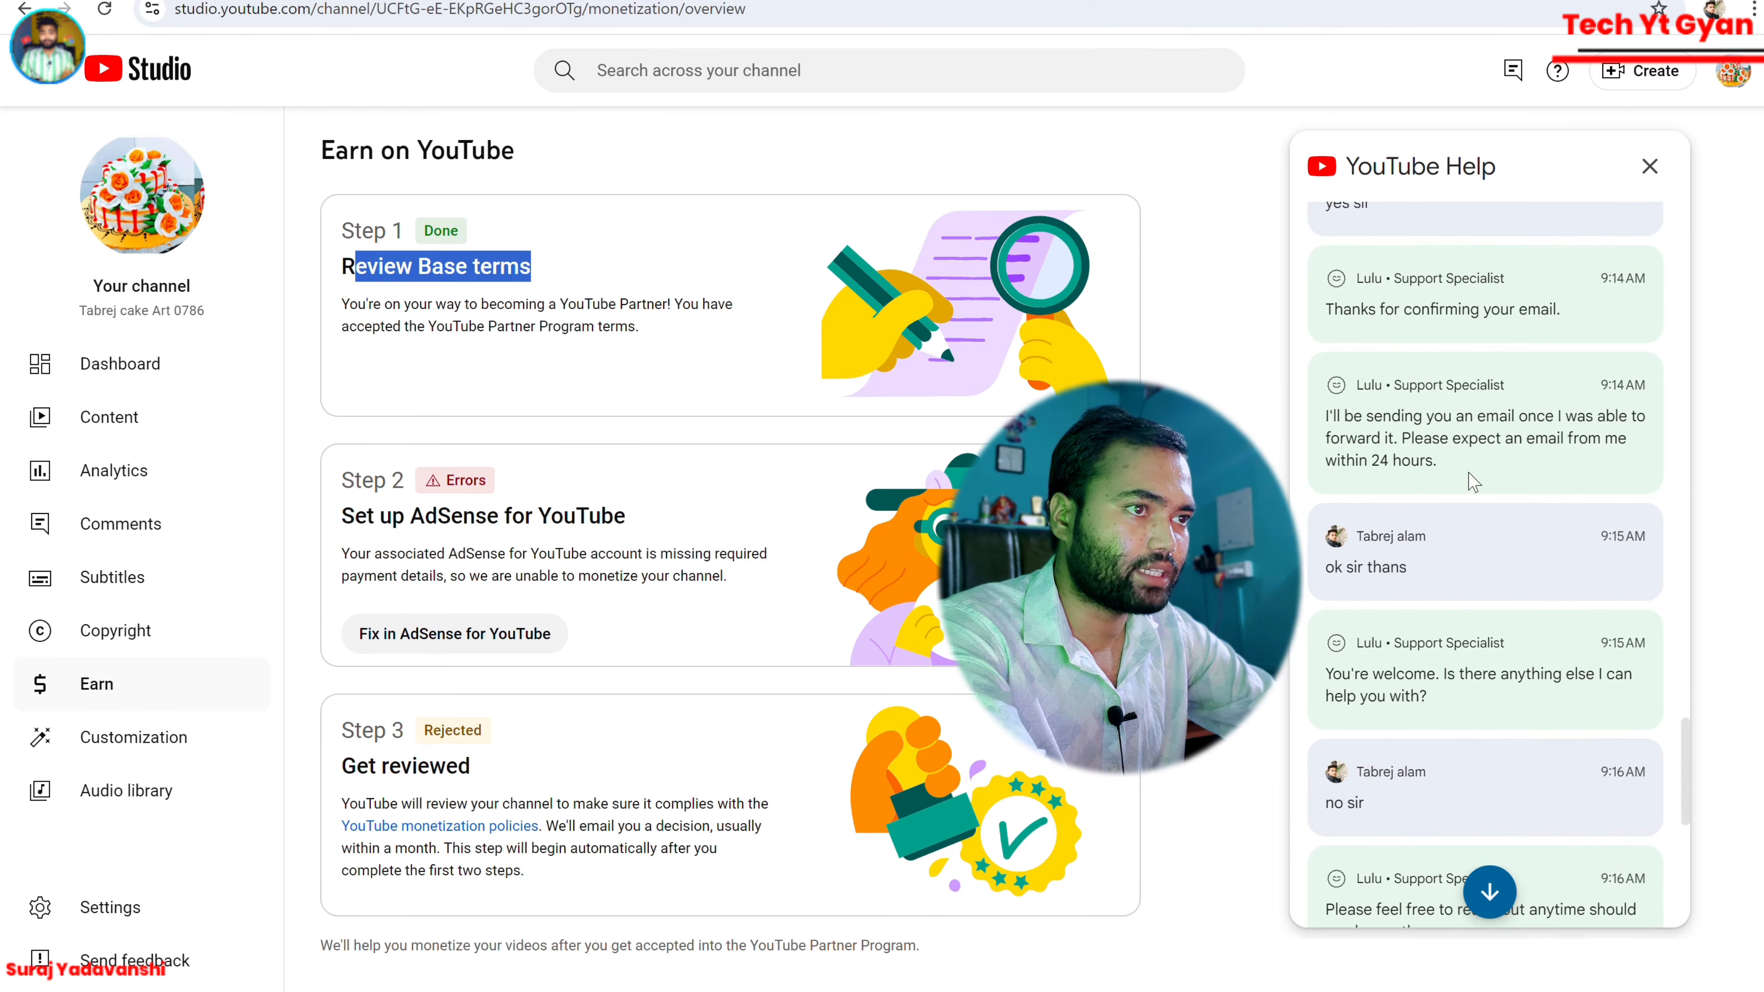
{"action": "scroll", "coordinate": [1427, 485], "scroll_direction": "down", "scroll_amount": 1}
{"action": "scroll", "coordinate": [1430, 495], "scroll_direction": "down", "scroll_amount": 4}
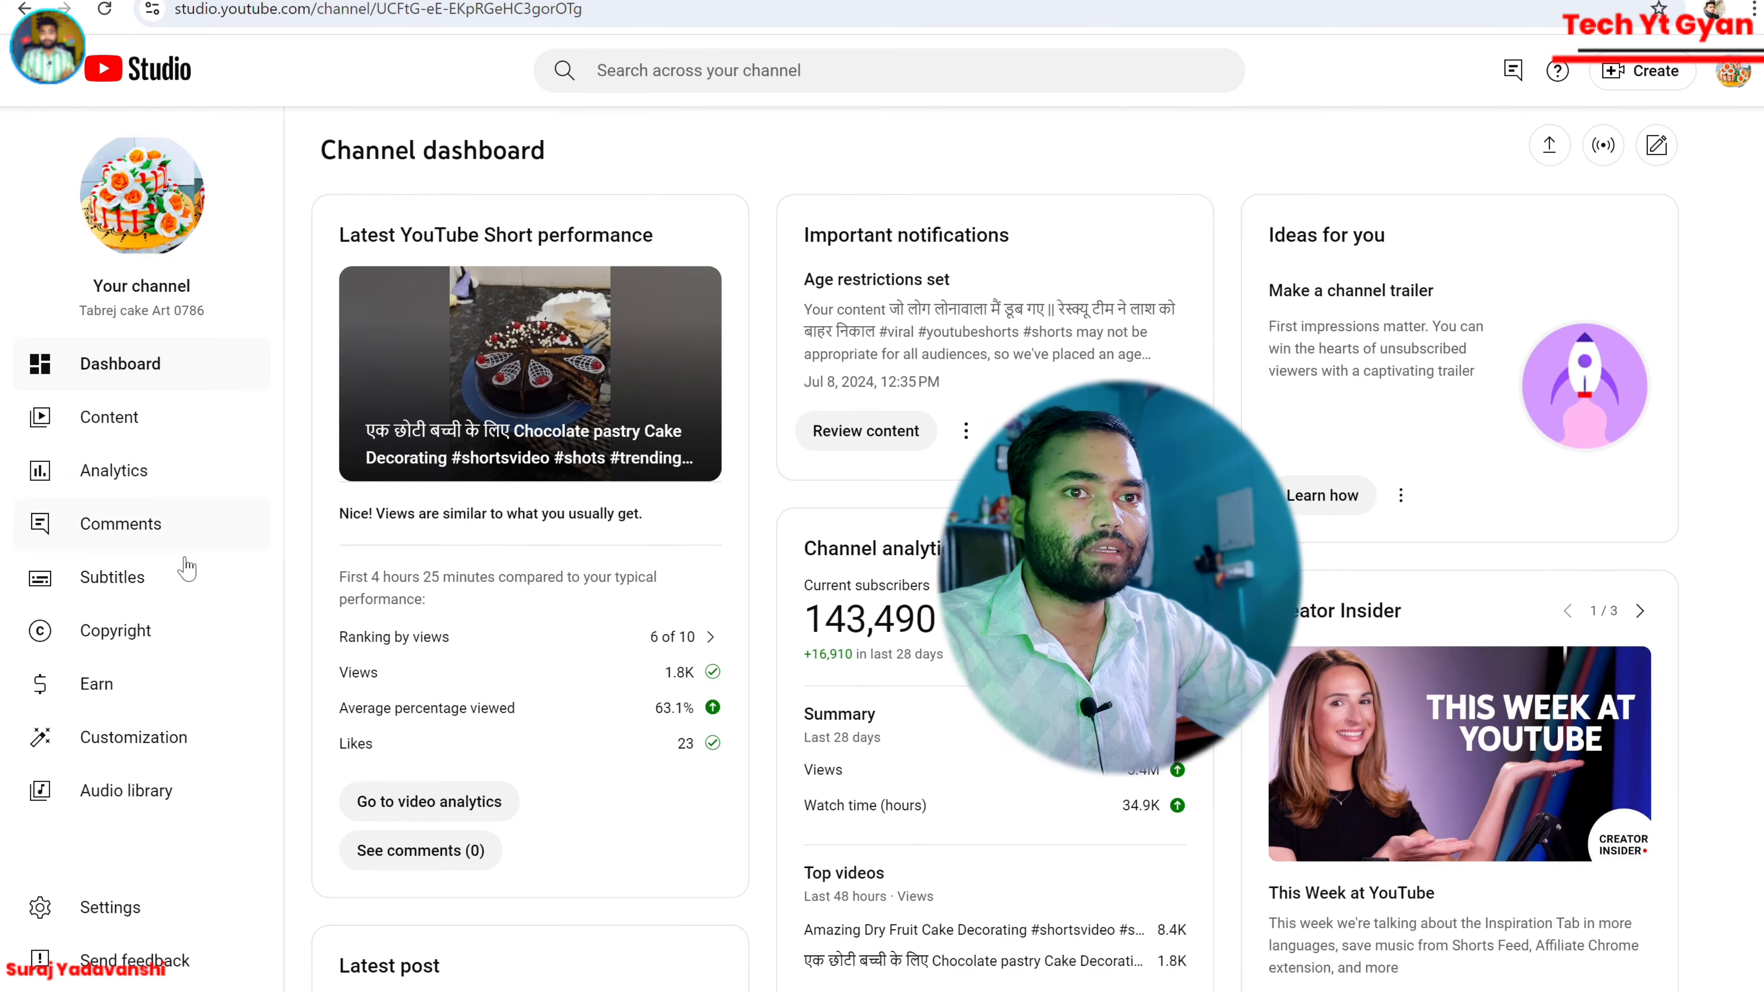
Start the AdSense for YouTube sign-up from the Earn page, answering Yes to having an existing account, and continue to AdSense.
{"action": "left_click", "coordinate": [90, 684]}
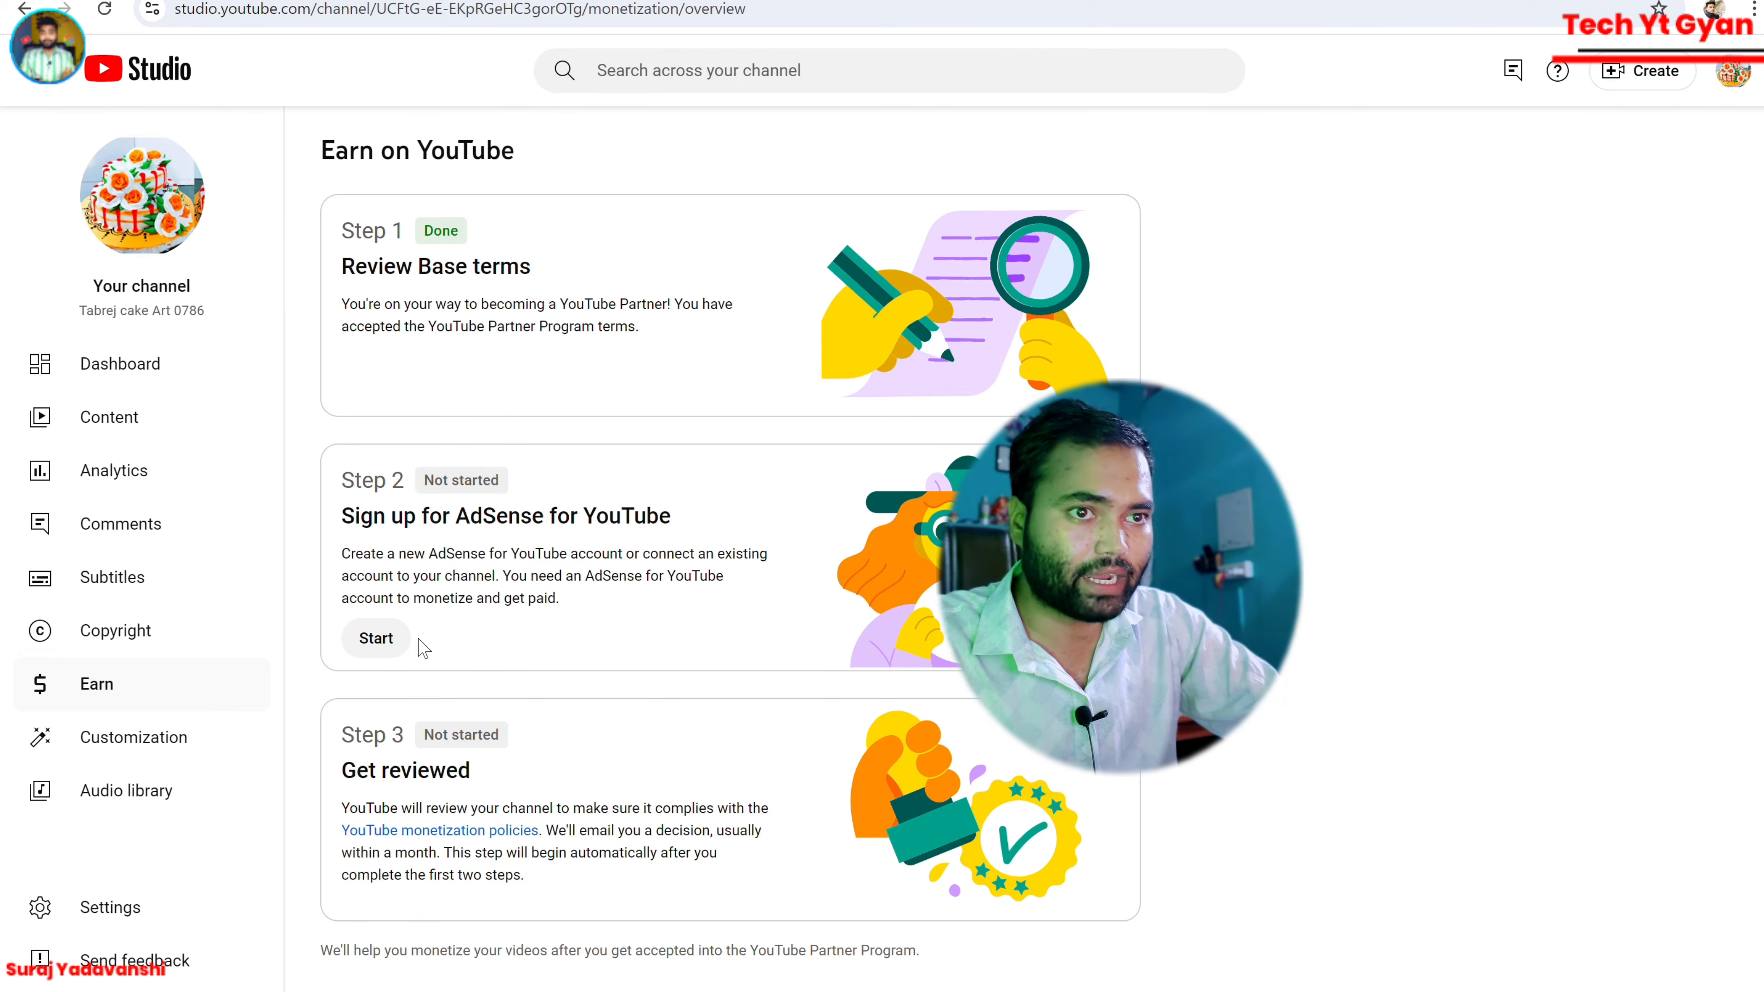
{"action": "left_click", "coordinate": [389, 648]}
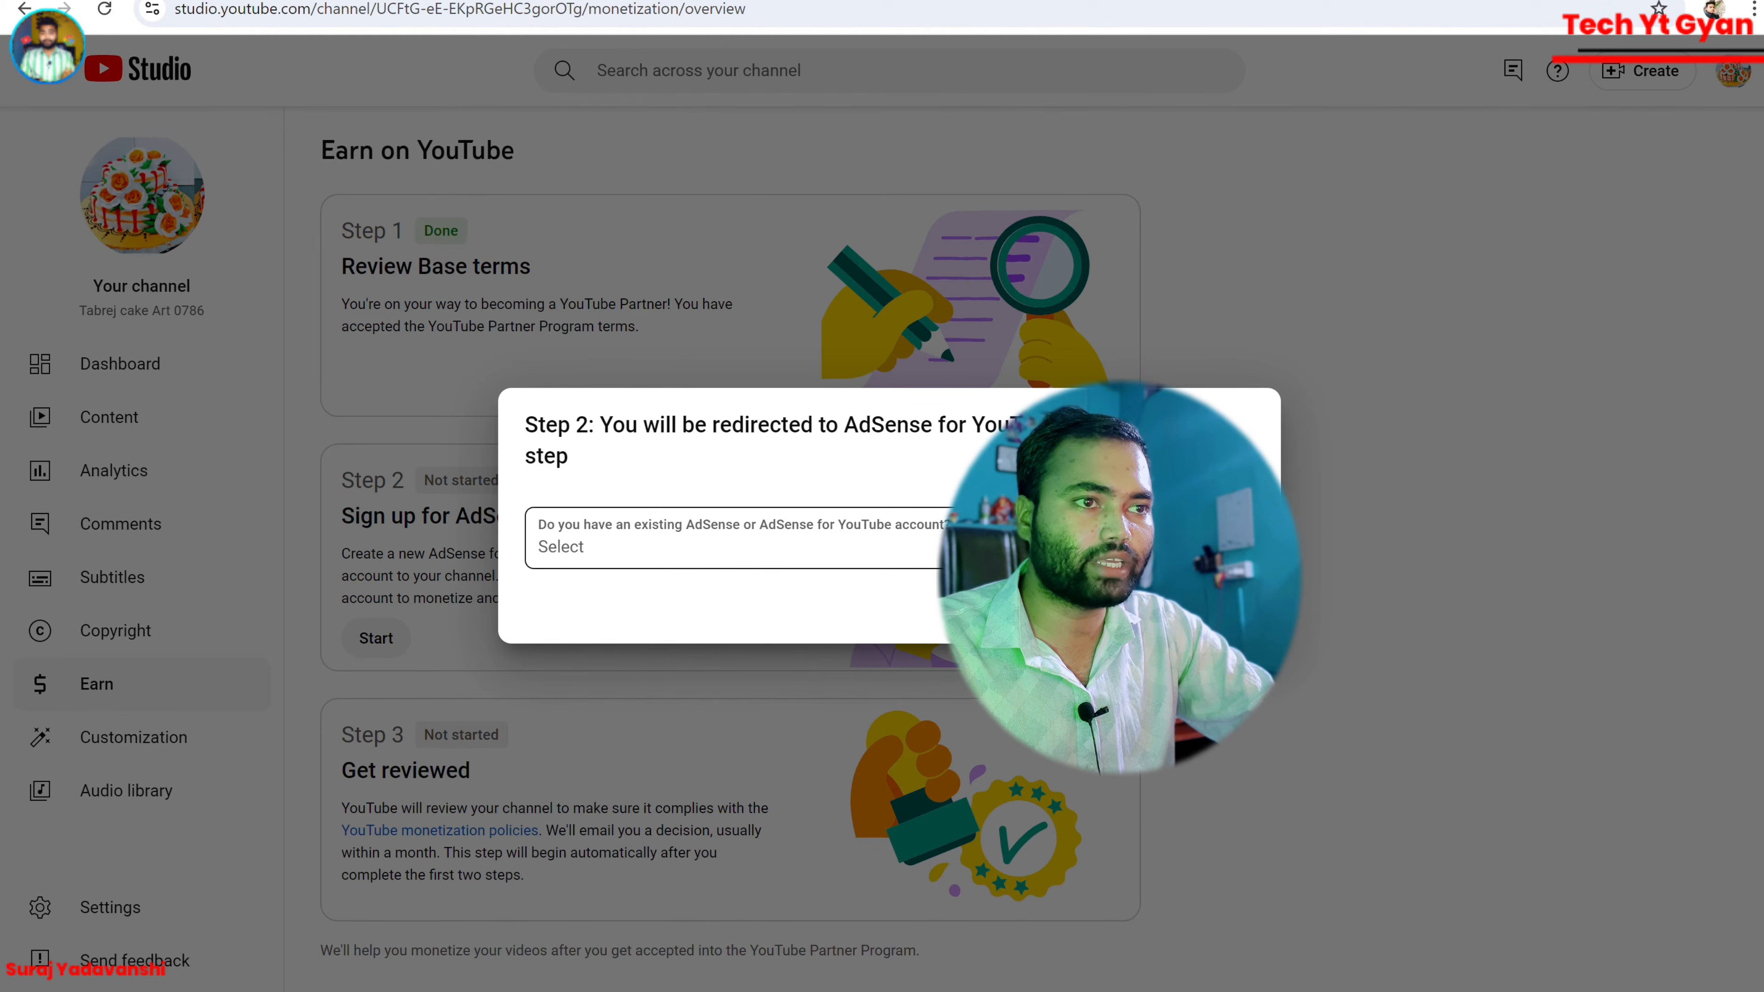
{"action": "left_click", "coordinate": [1227, 539]}
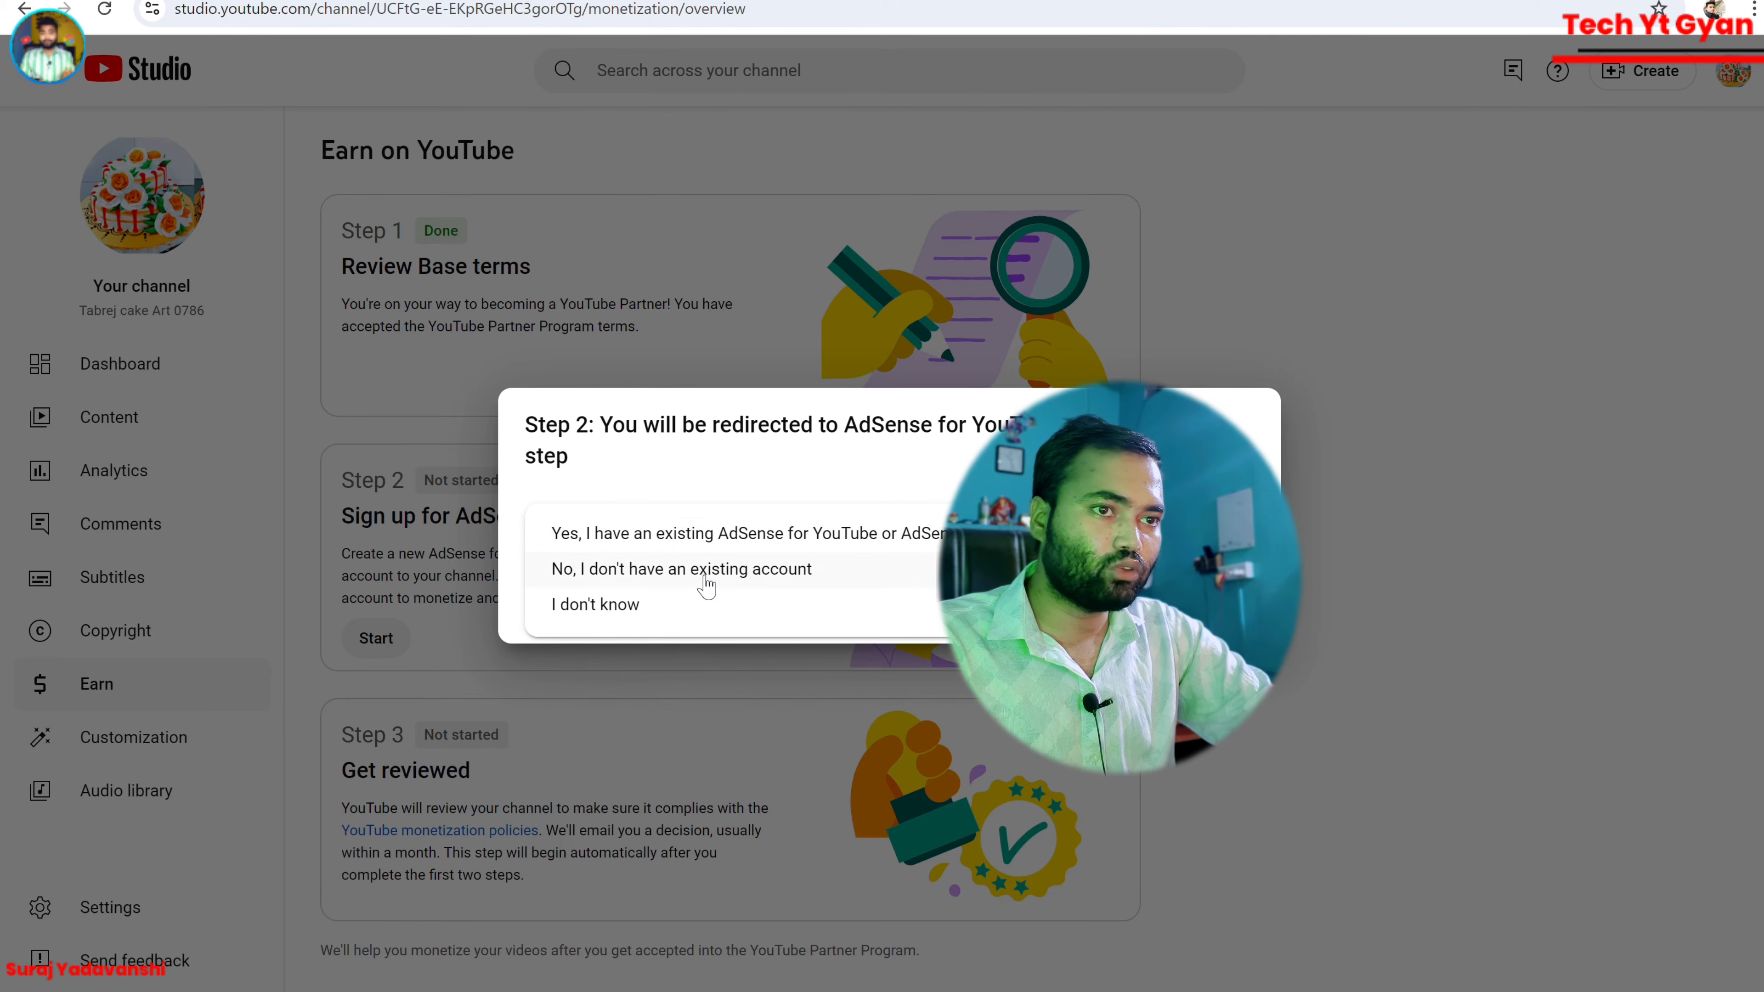
{"action": "left_click", "coordinate": [703, 535]}
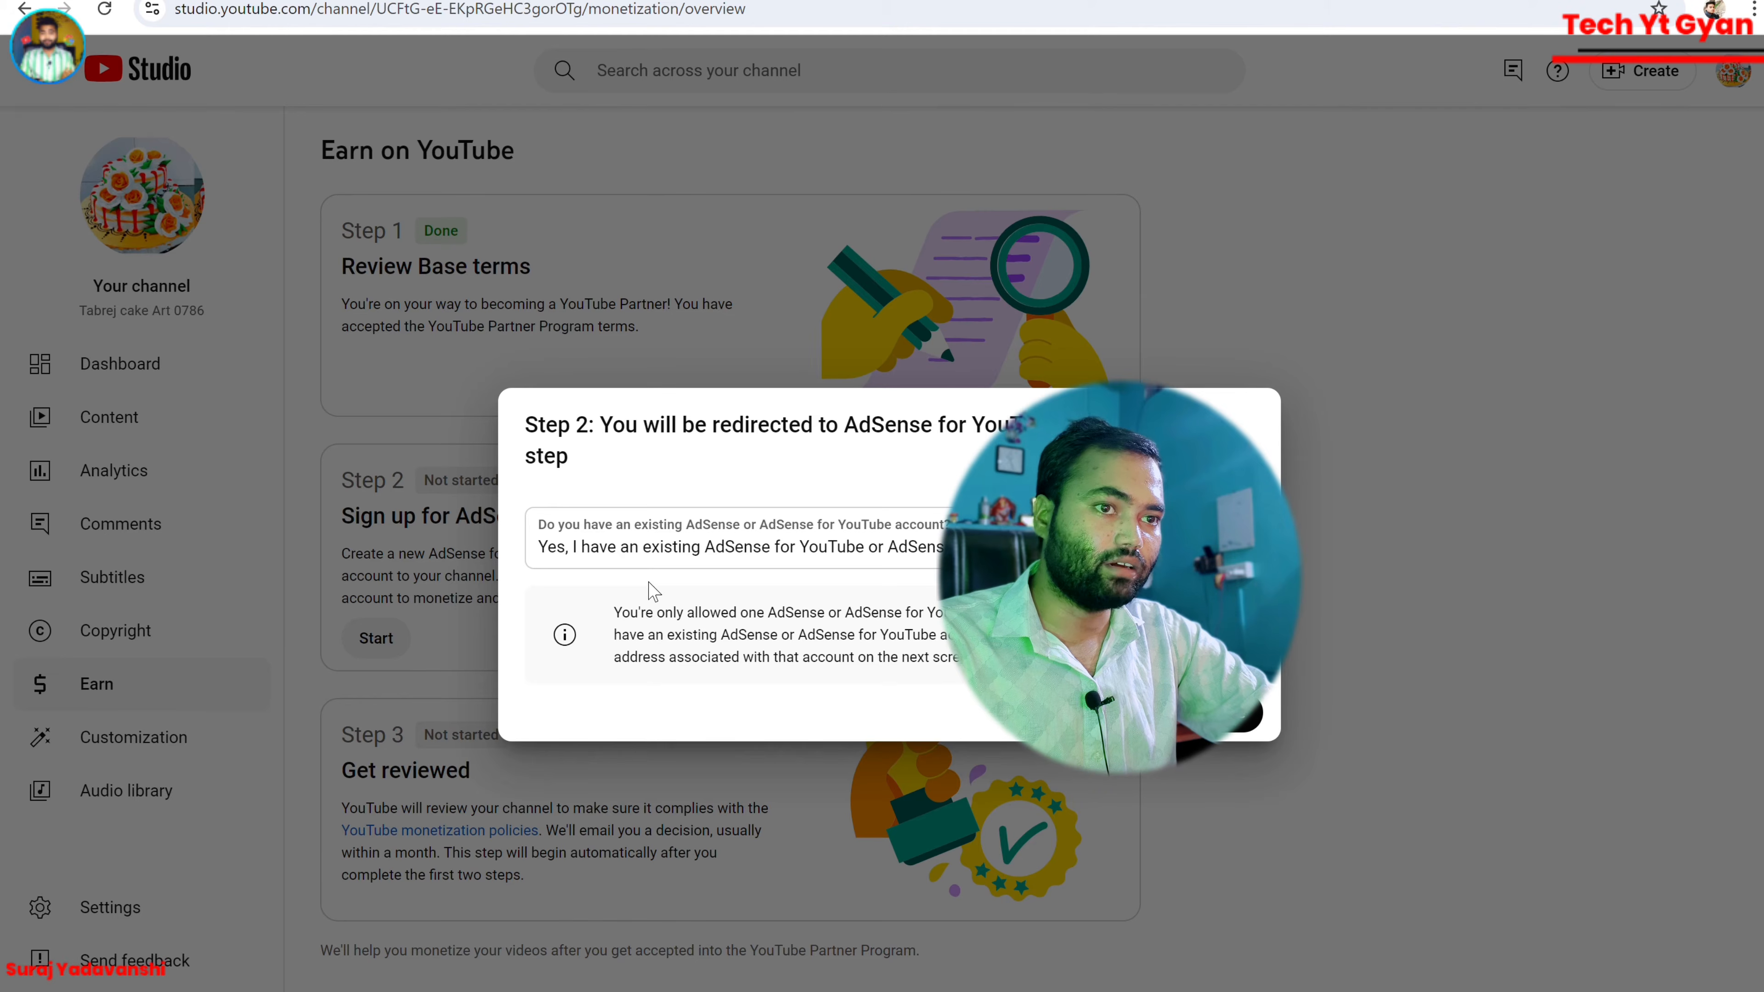
{"action": "left_click", "coordinate": [1233, 713]}
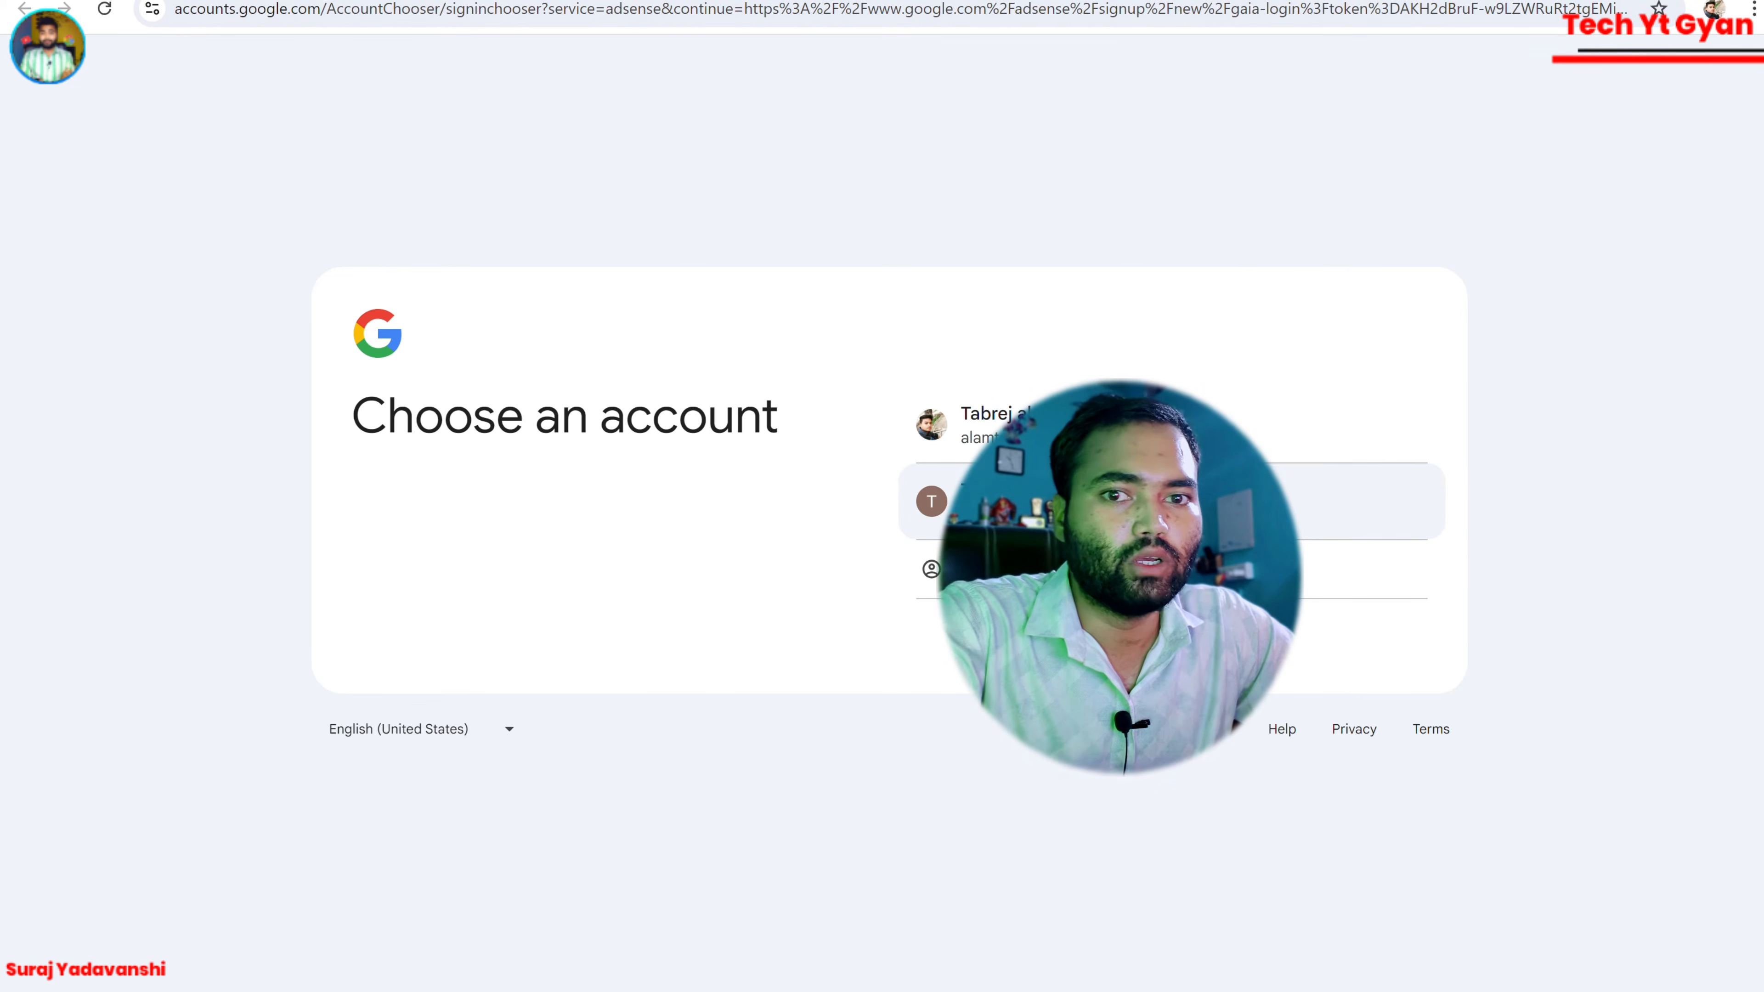
Continue with the second listed Google account's publisher account, then accept the AdSense for YouTube terms and set up the account.
{"action": "left_click", "coordinate": [1111, 501]}
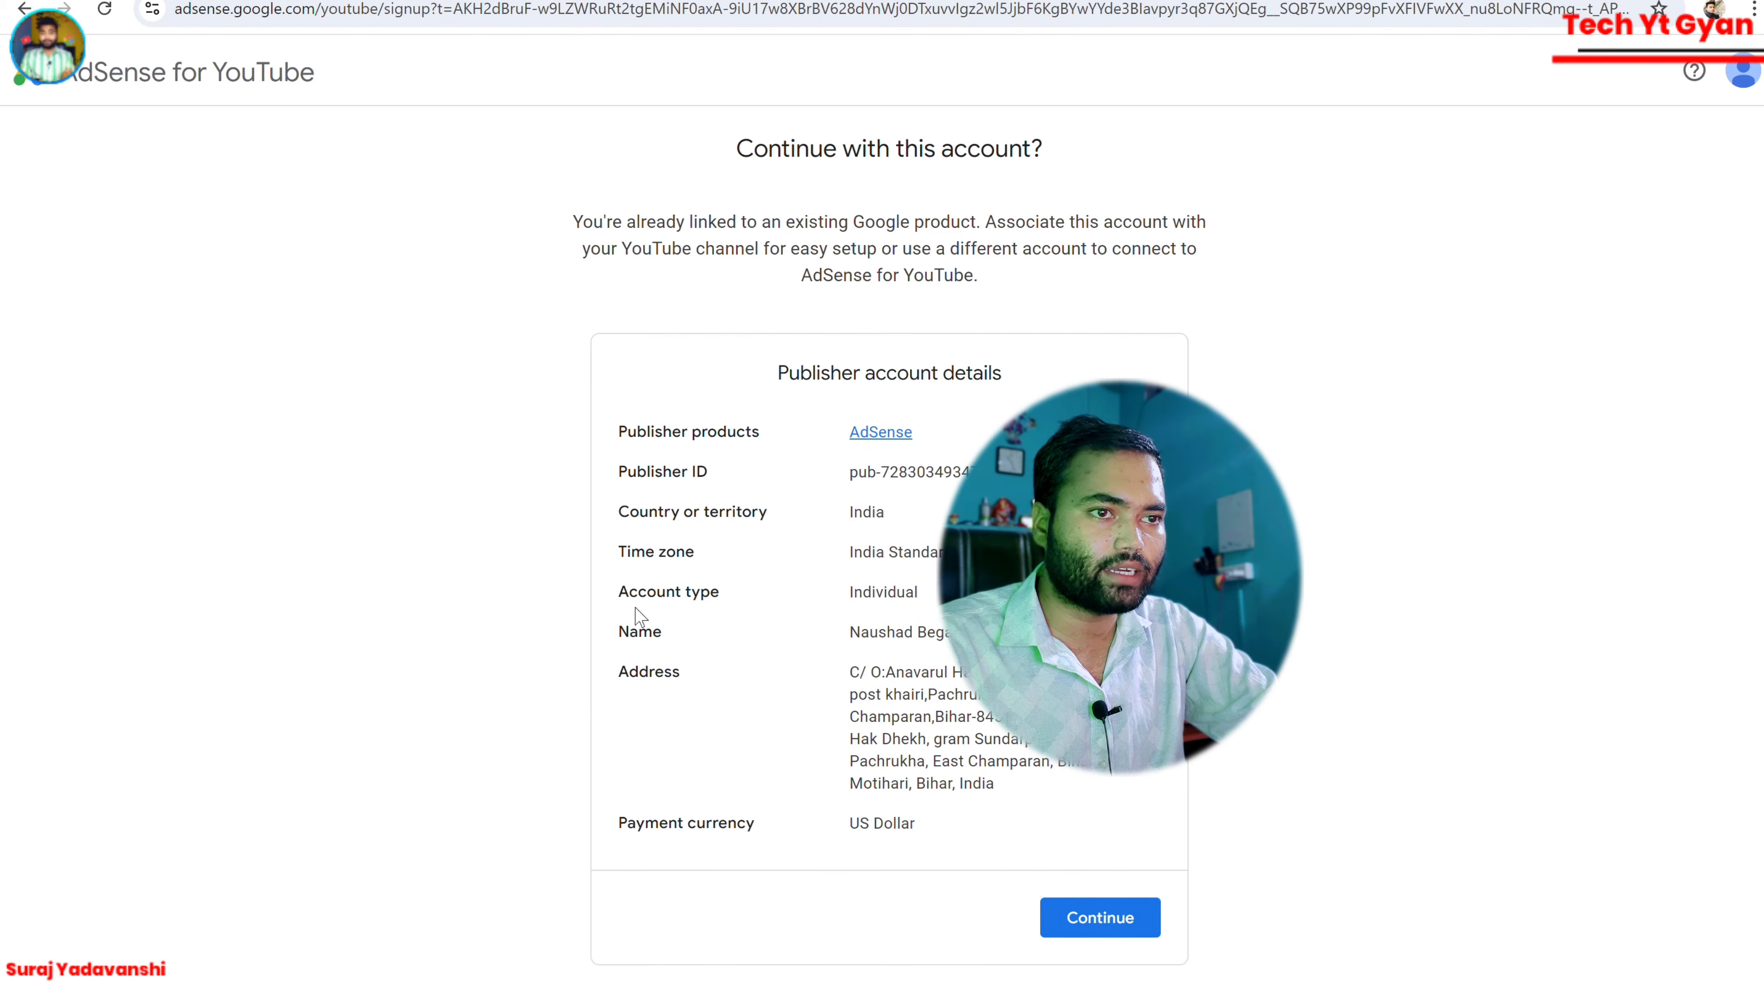
{"action": "left_click", "coordinate": [1107, 917]}
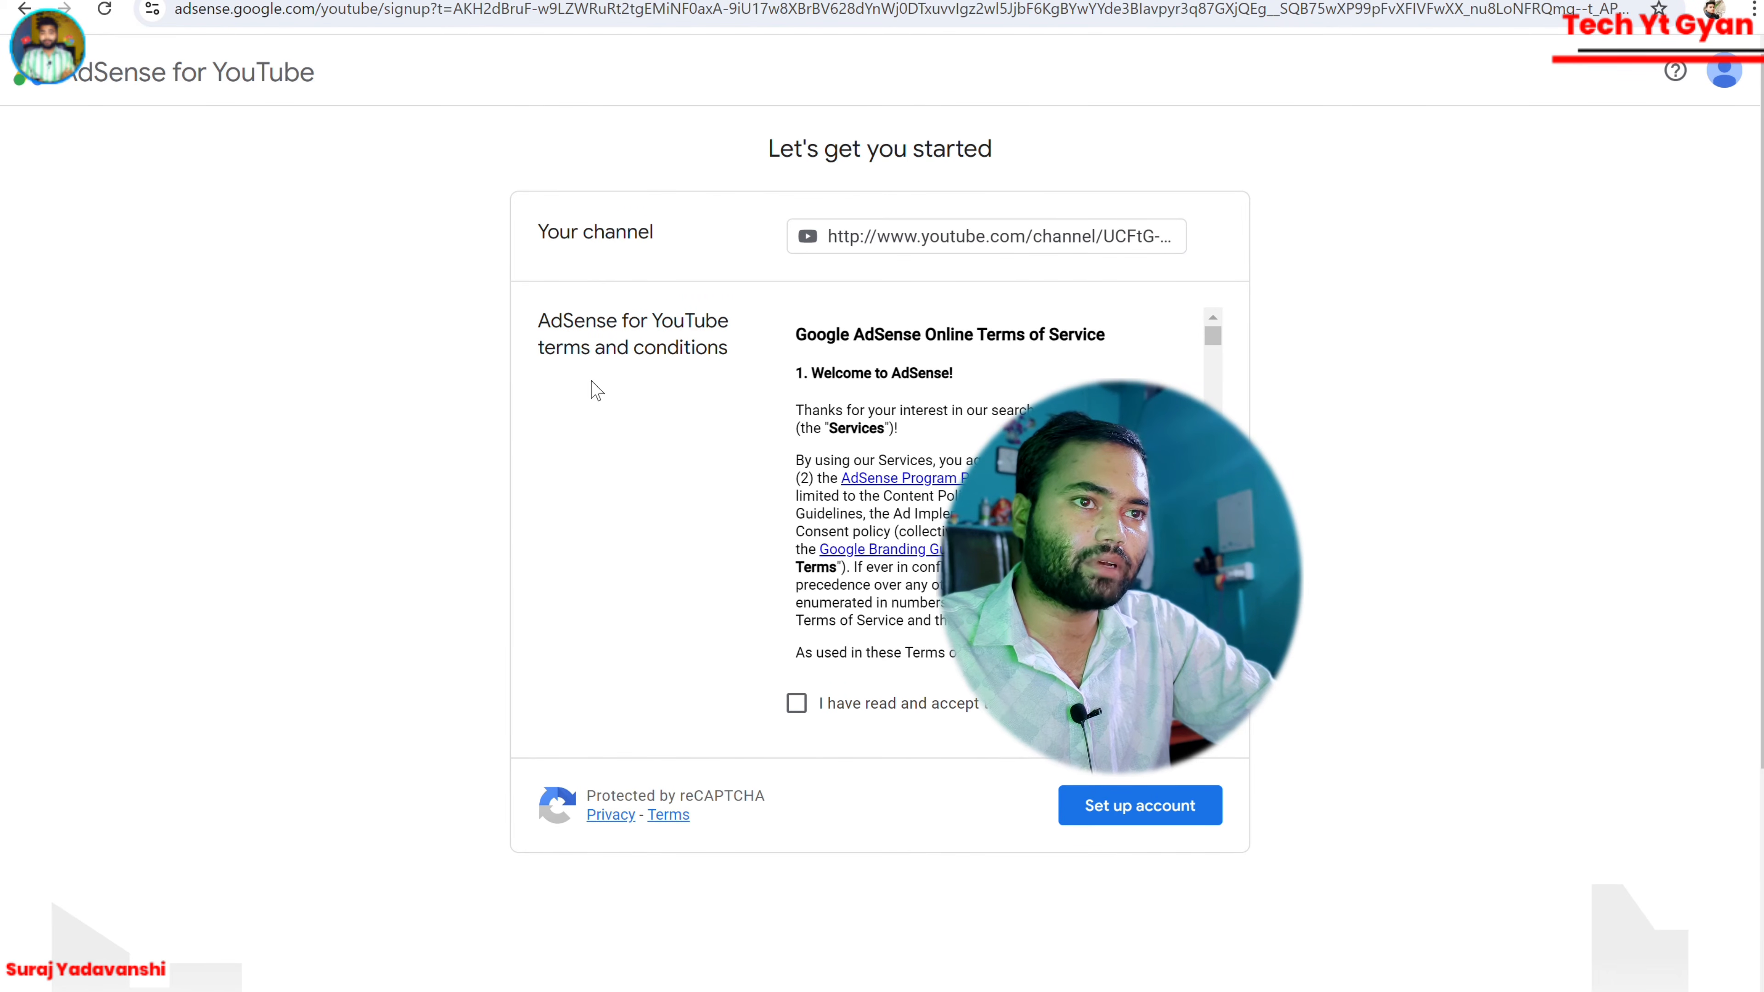
{"action": "left_click", "coordinate": [797, 703]}
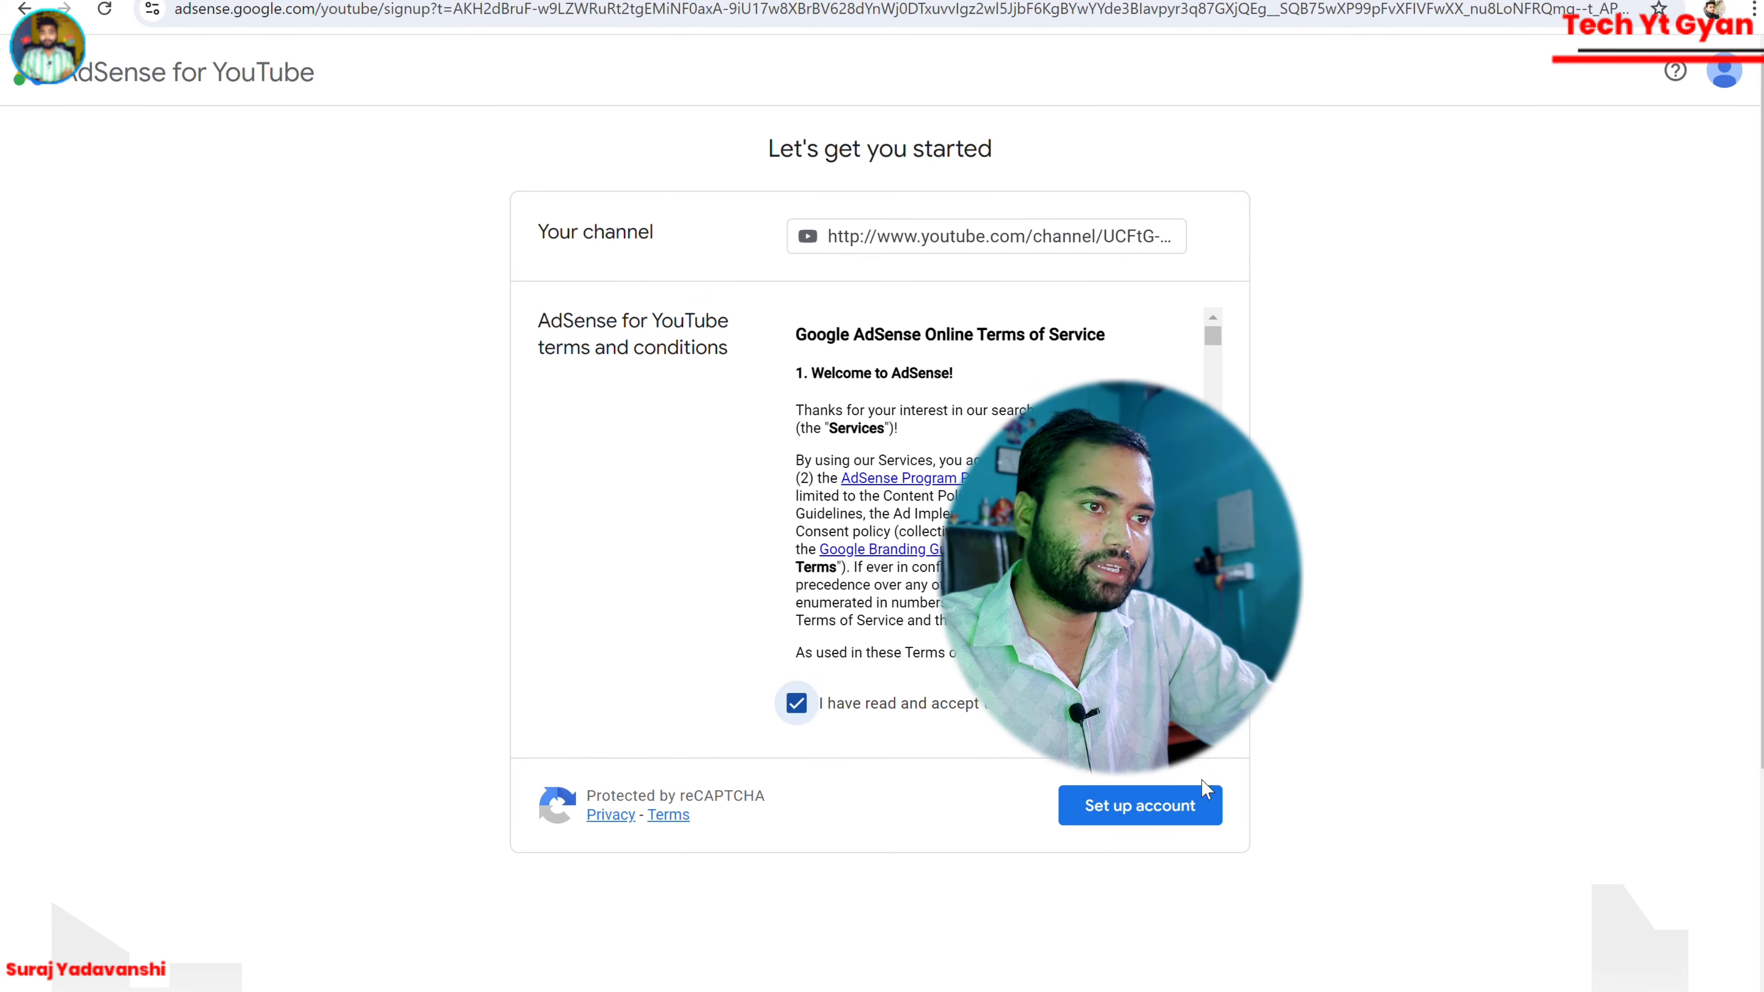
{"action": "left_click", "coordinate": [1149, 811]}
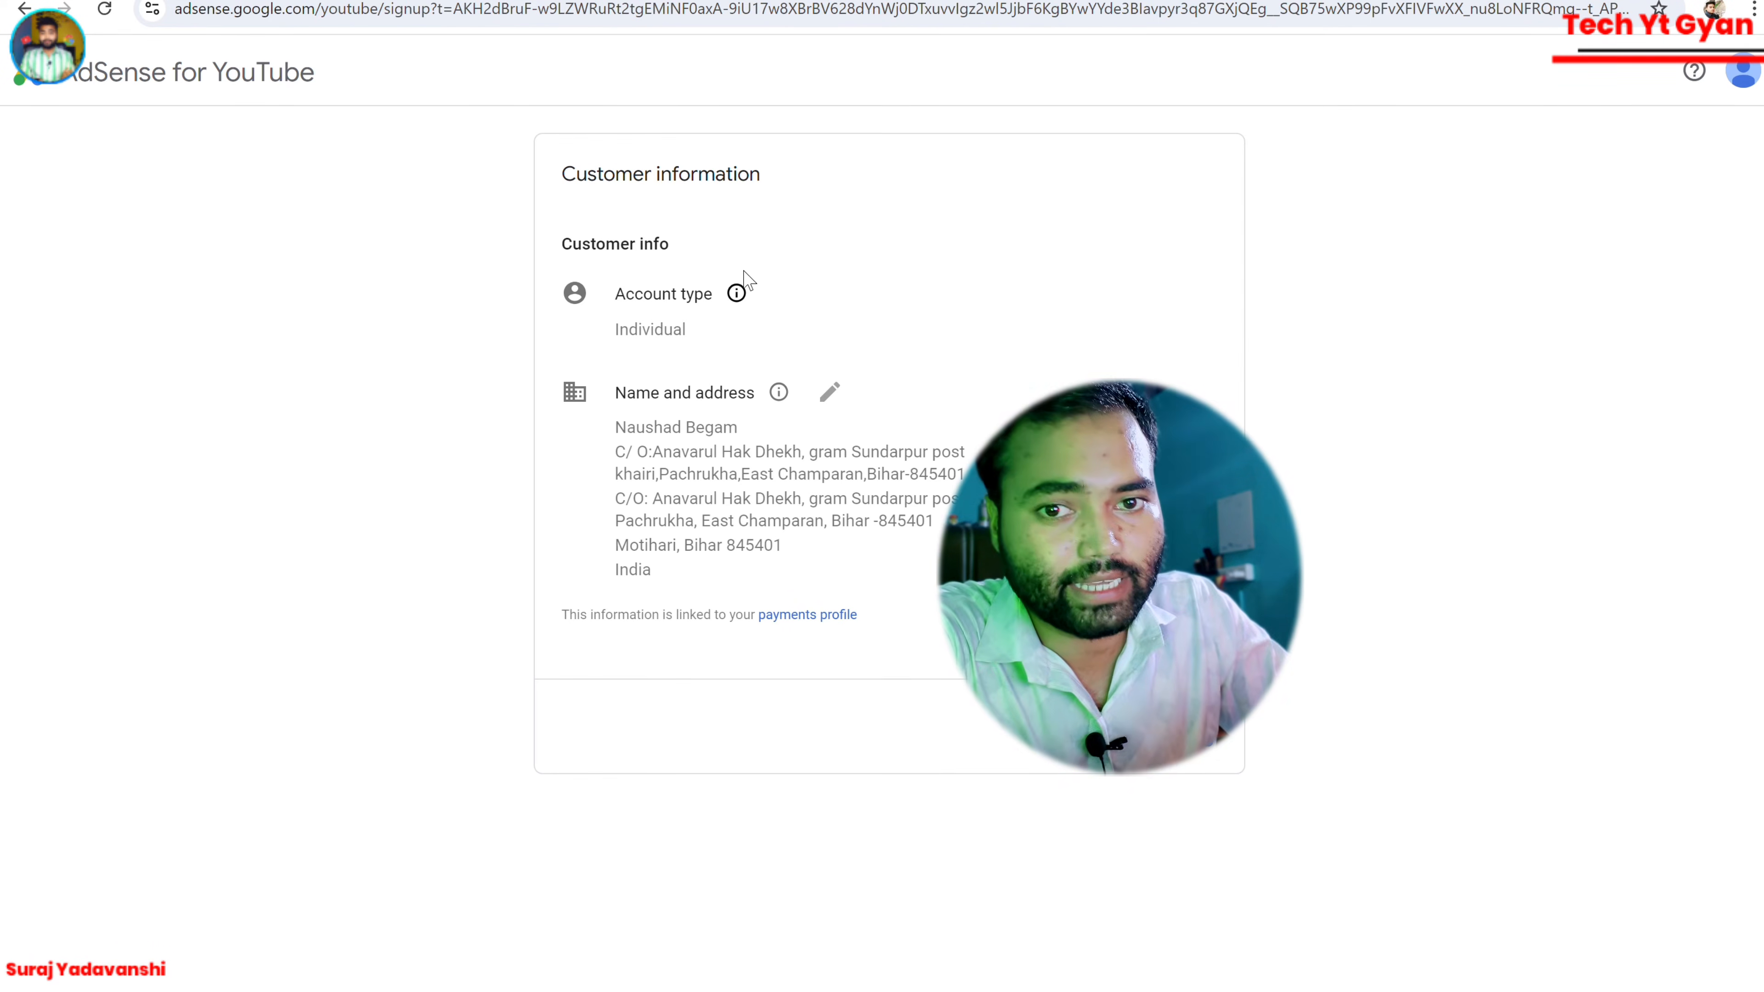
Open the customer's name and address for editing and check the name, address, city, postal code and state fields.
{"action": "mouse_move", "coordinate": [739, 290]}
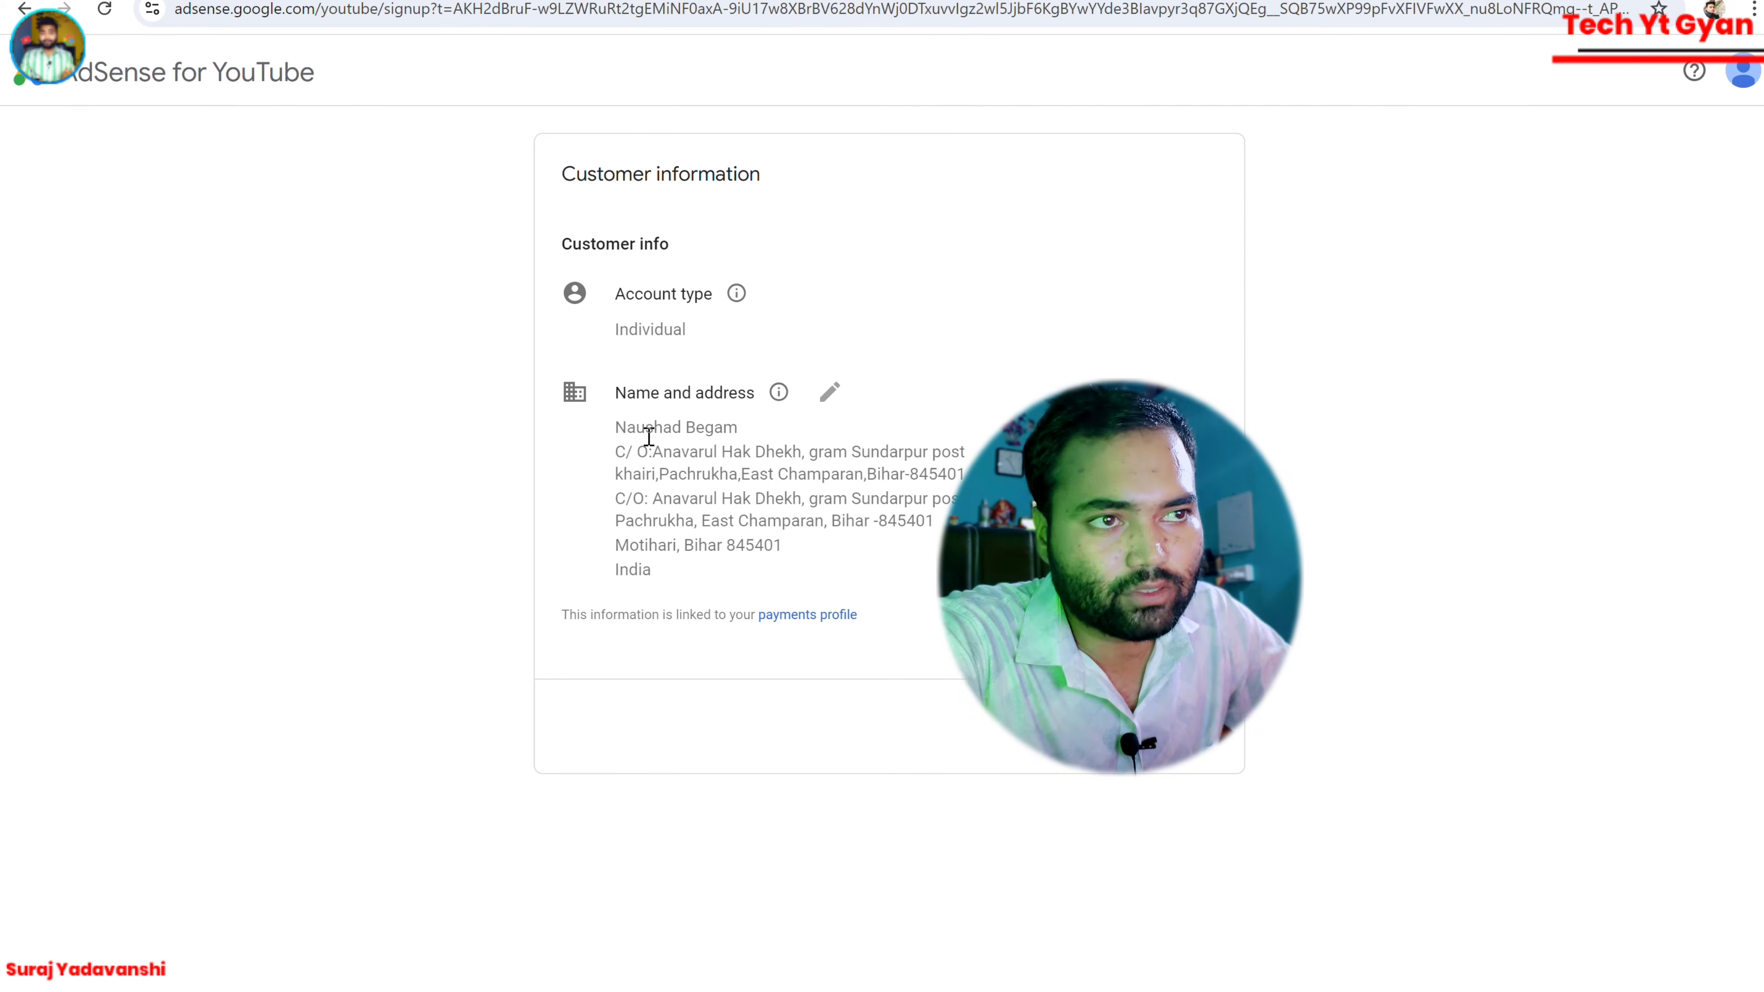
{"action": "left_click_drag", "start_coordinate": [616, 435], "coordinate": [716, 431]}
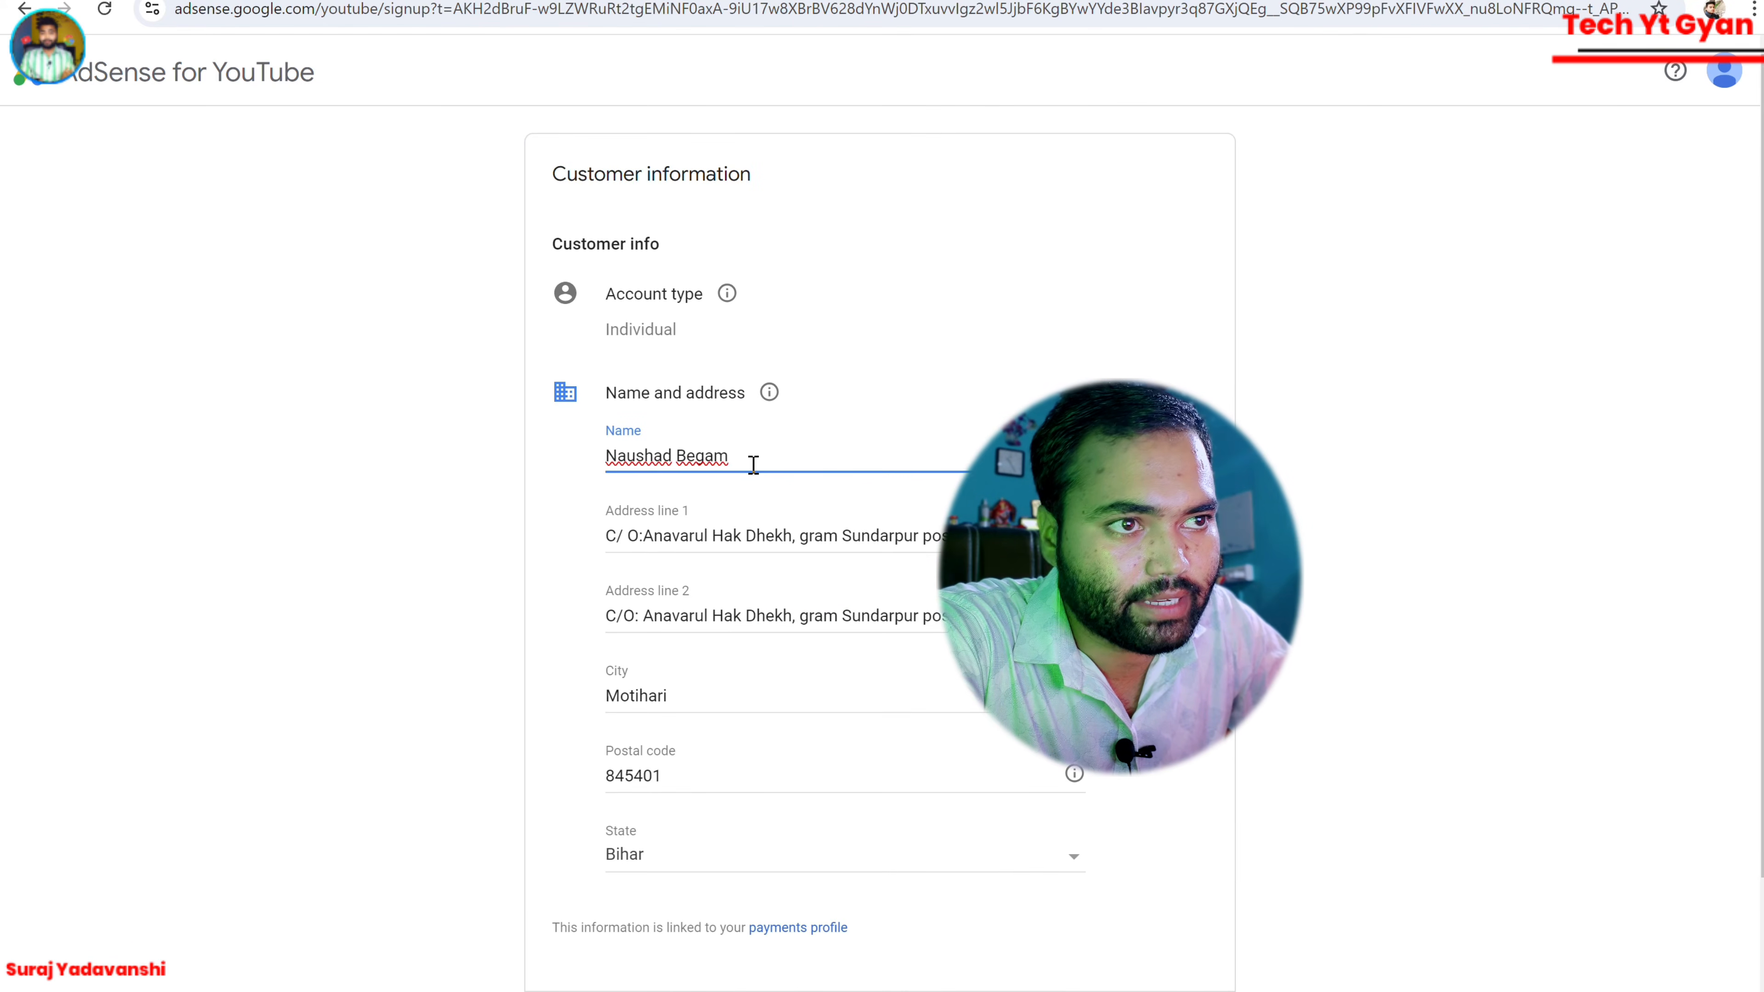
{"action": "scroll", "coordinate": [745, 611], "scroll_direction": "down", "scroll_amount": 2}
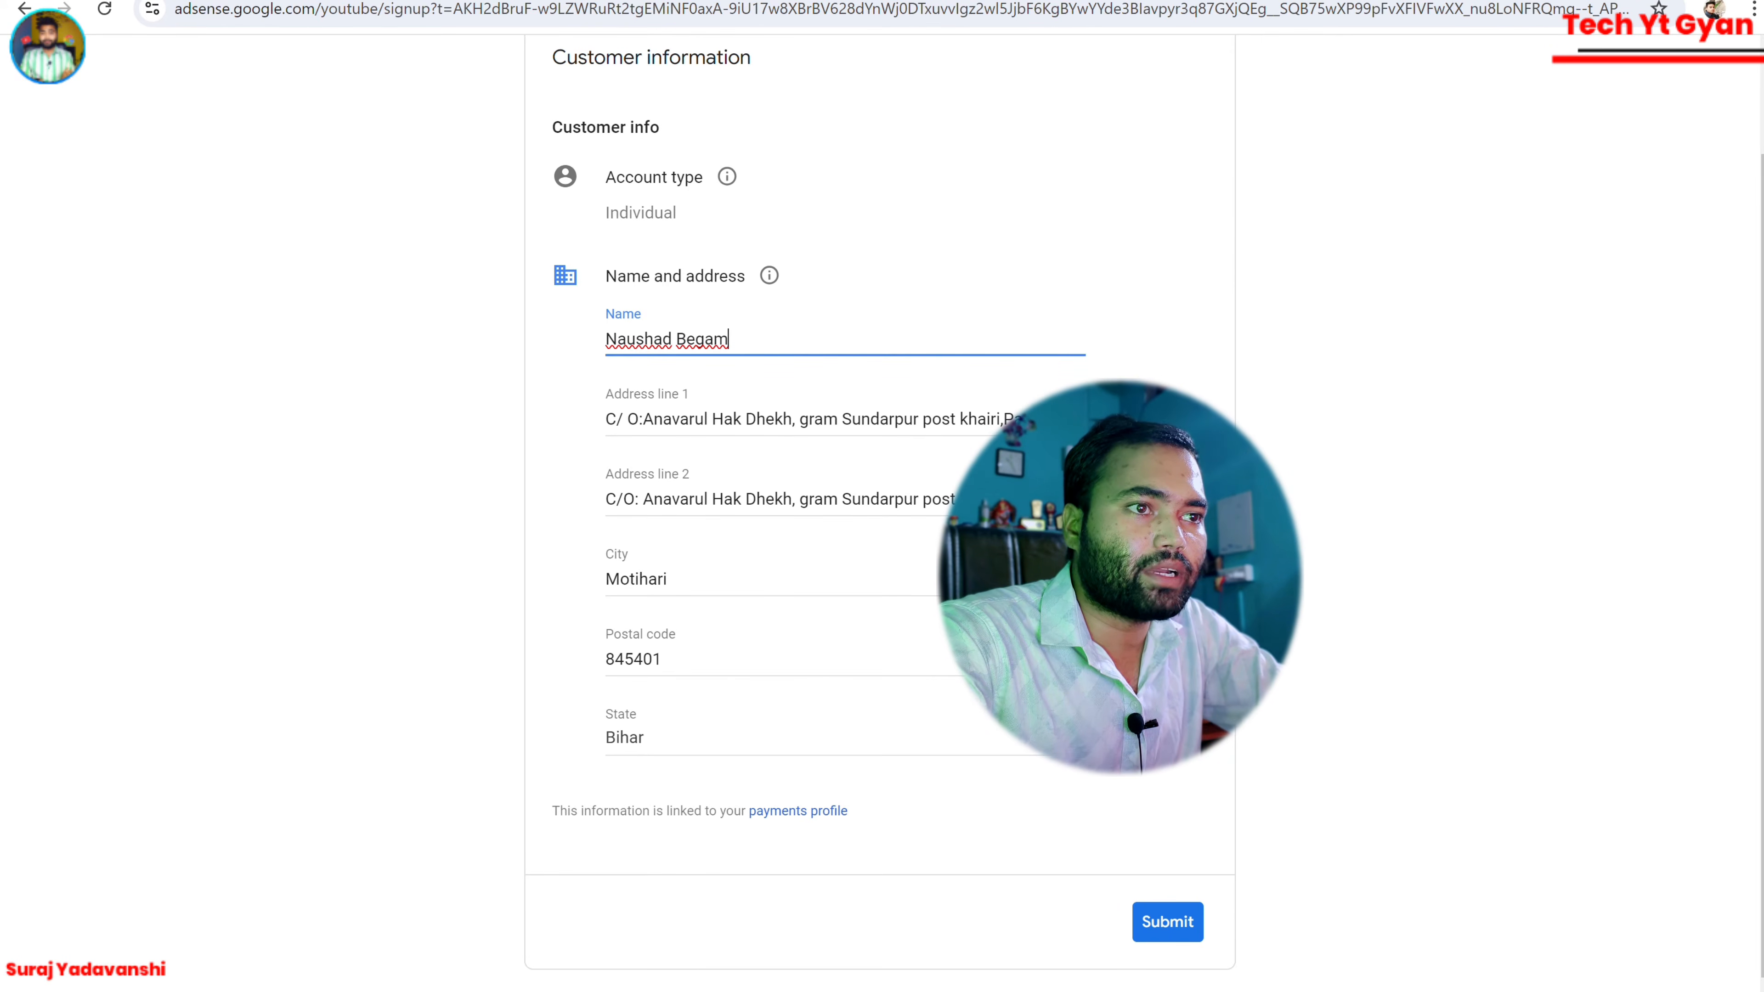
{"action": "scroll", "coordinate": [841, 617], "scroll_direction": "up", "scroll_amount": 2}
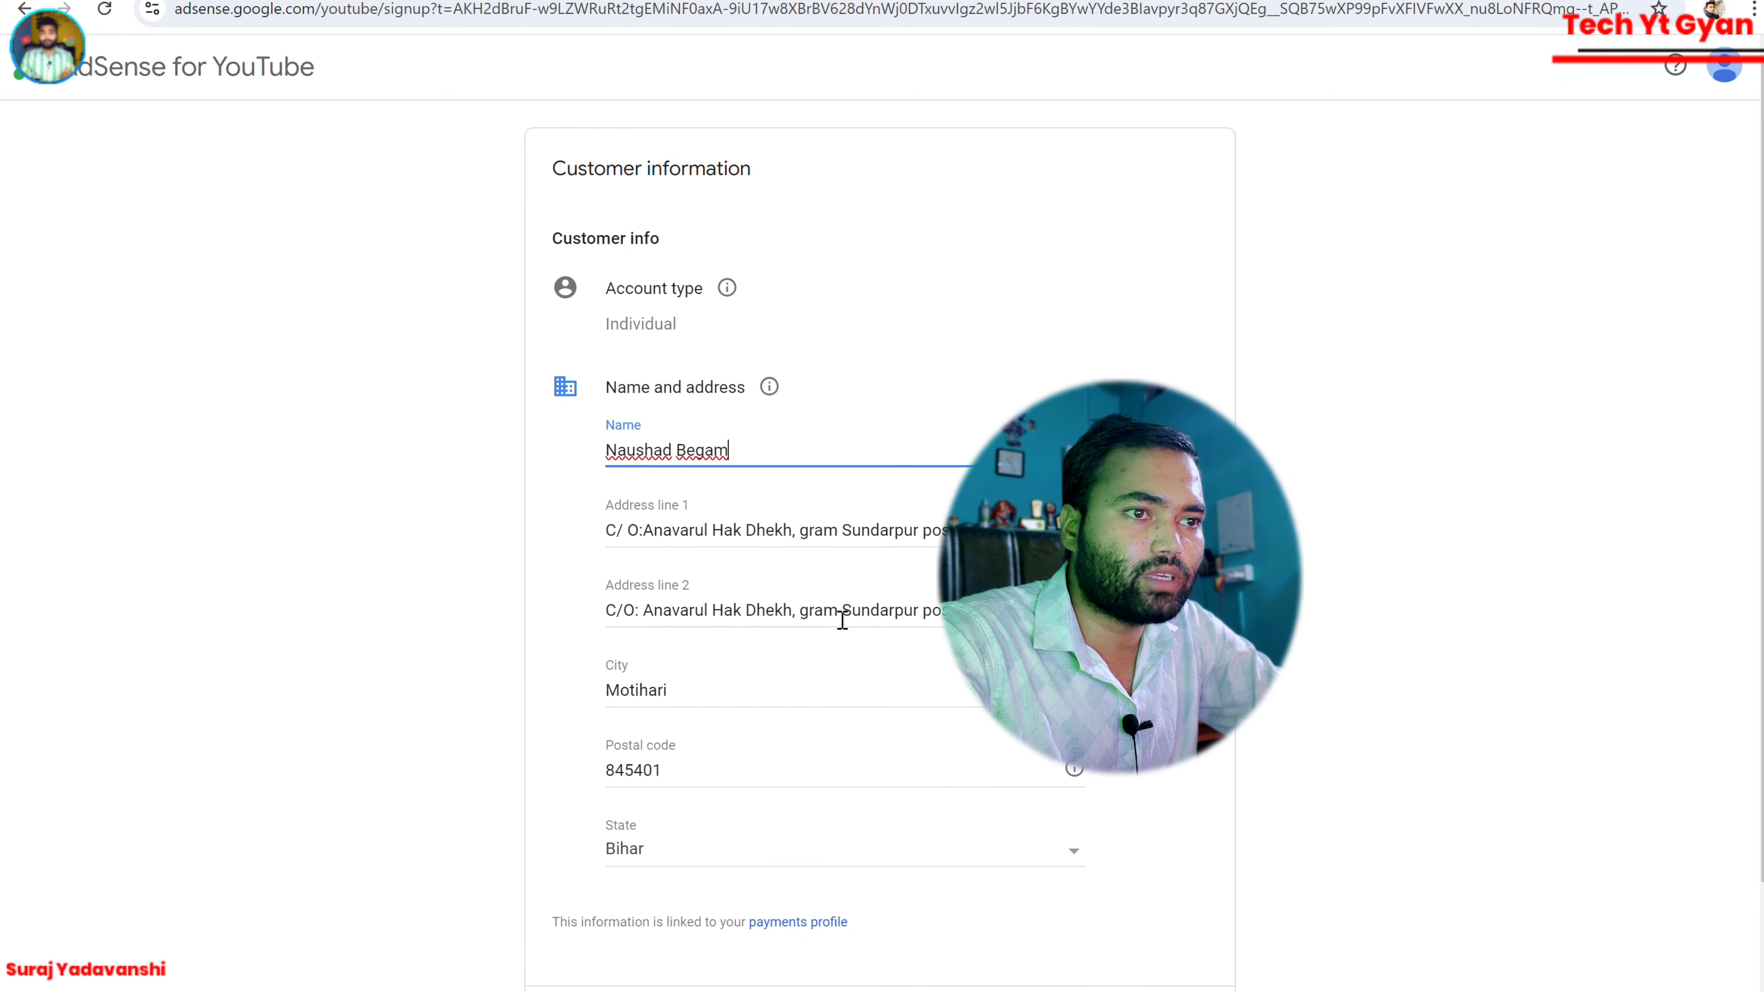
{"action": "scroll", "coordinate": [928, 612], "scroll_direction": "down", "scroll_amount": 2}
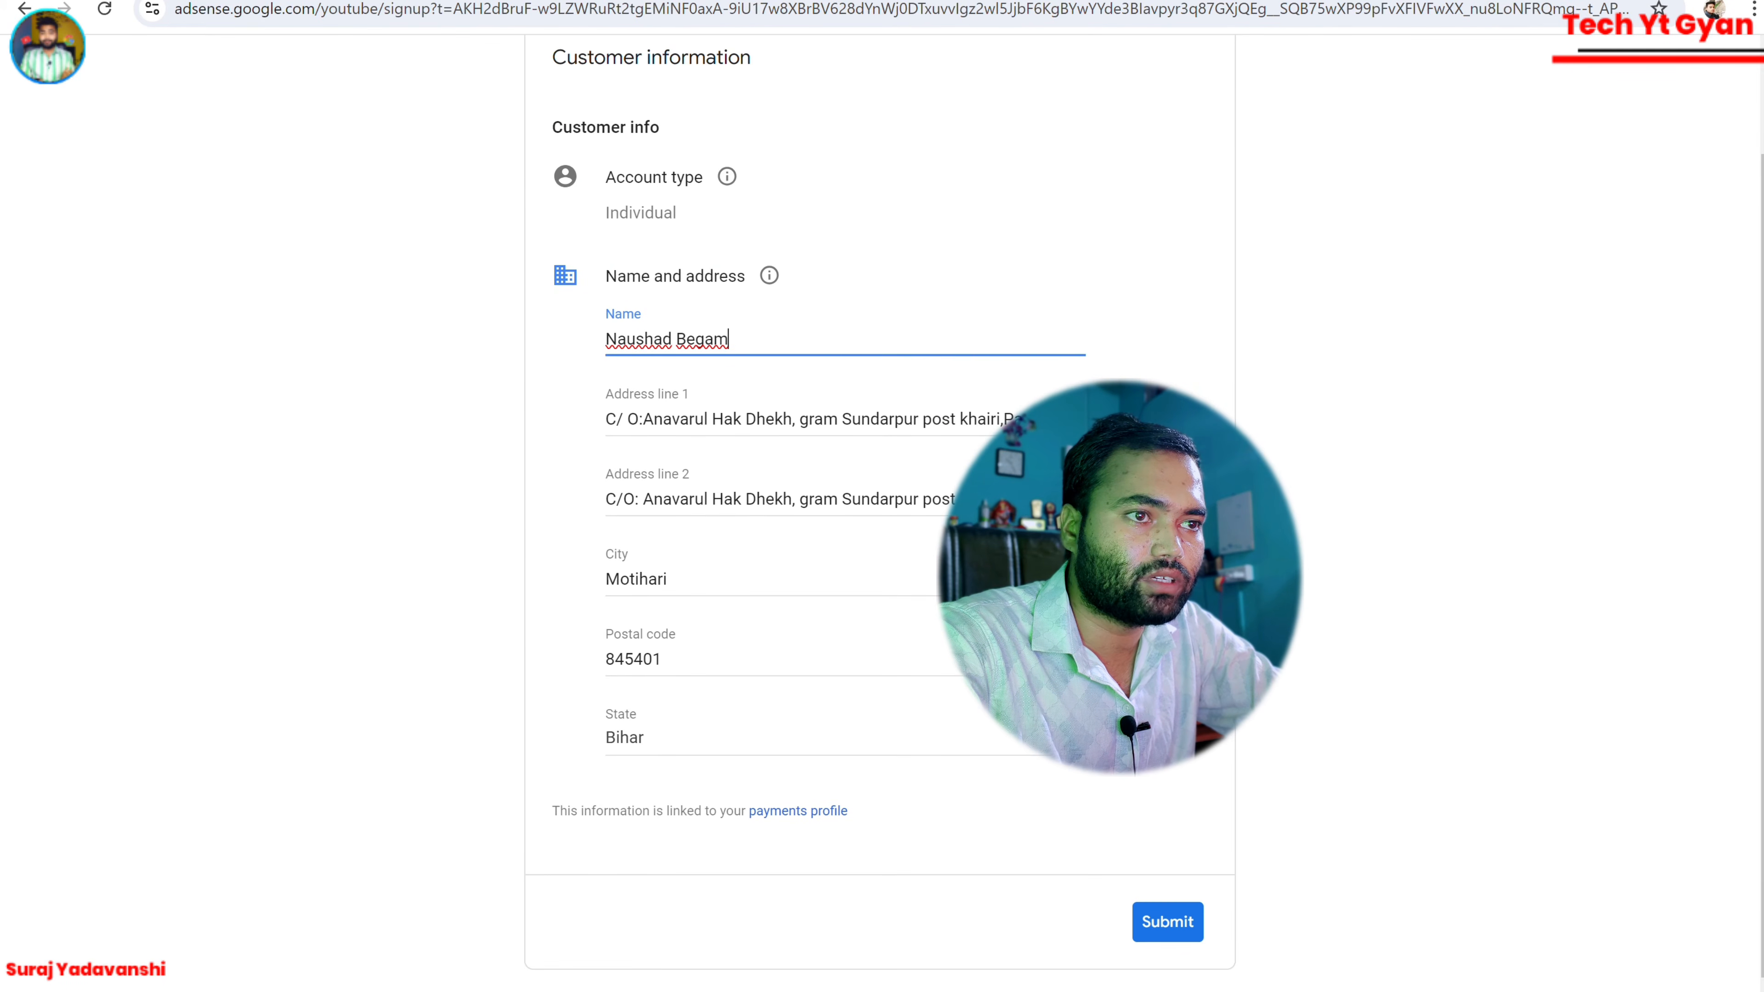
Delete the repeated care-of and village part from the start of address line 2 and capitalize the first letter of the remaining text.
{"action": "left_click", "coordinate": [803, 505]}
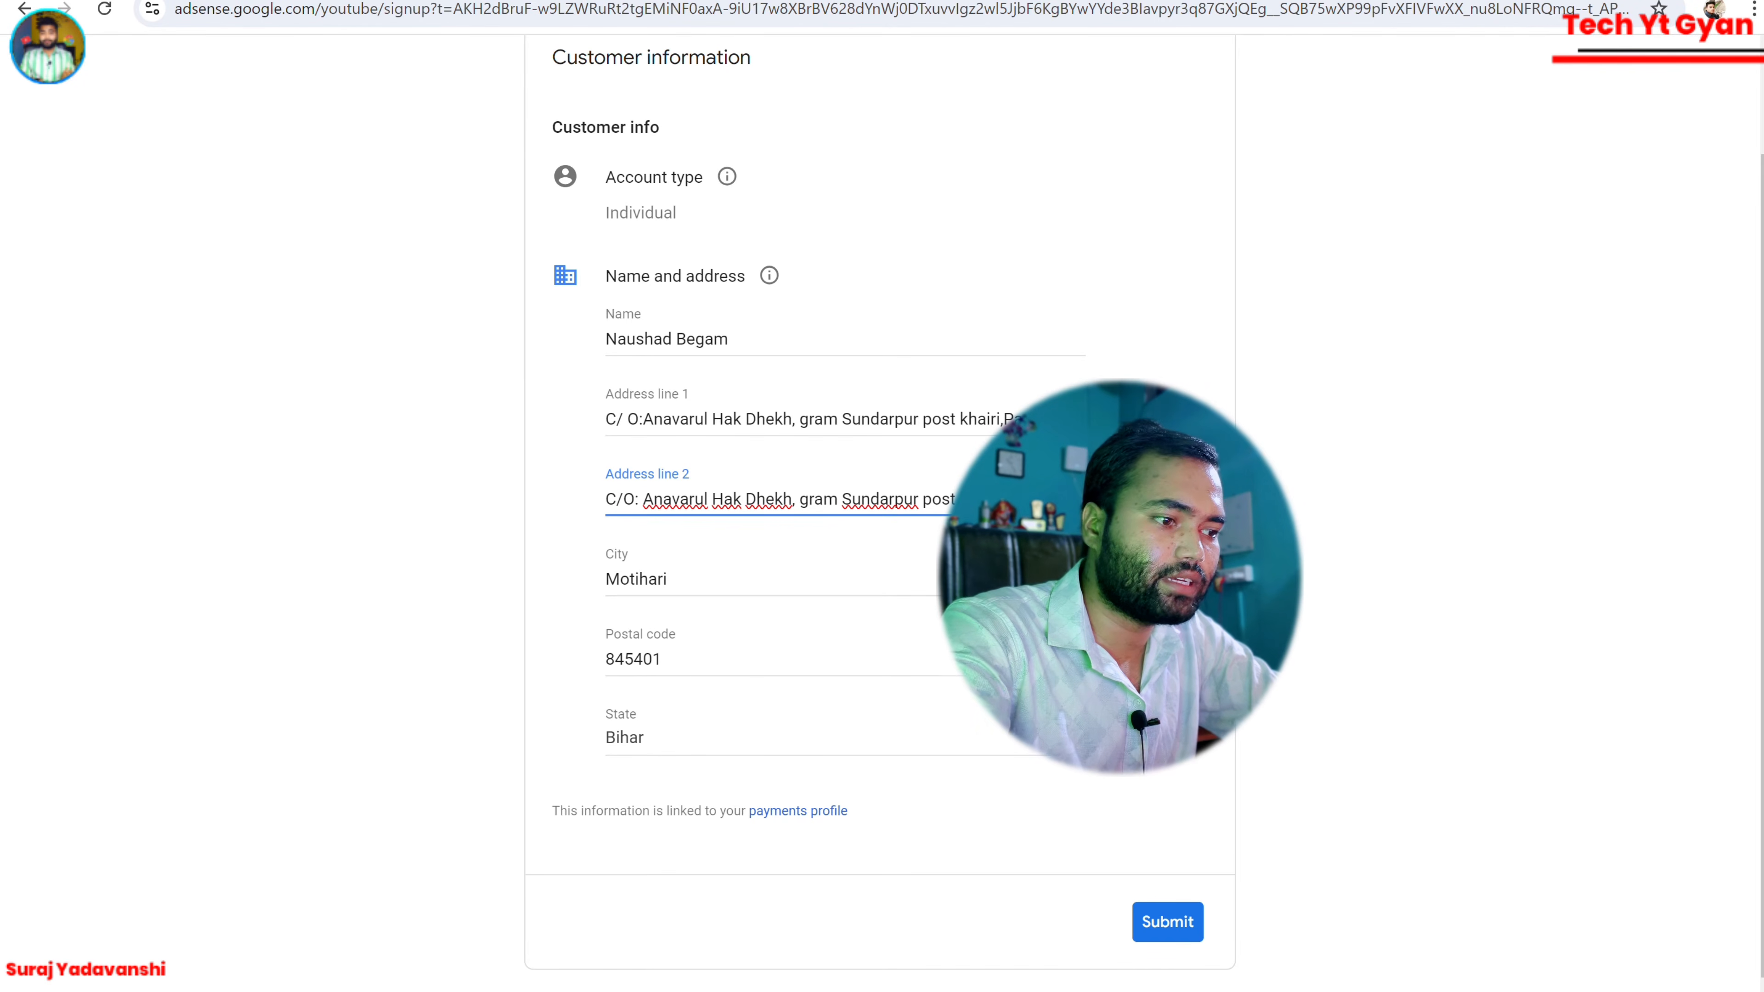
{"action": "key", "text": "Right"}
{"action": "key", "text": "Right"}
{"action": "key", "text": "Right"}
{"action": "key", "text": "Right"}
{"action": "key", "text": "Right"}
{"action": "key", "text": "Right"}
{"action": "key", "text": "Right"}
{"action": "key", "text": "Right"}
{"action": "key", "text": "Right"}
{"action": "key", "text": "Right"}
{"action": "key", "text": "Right"}
{"action": "key", "text": "Right"}
{"action": "key", "text": "Right"}
{"action": "key", "text": "Right"}
{"action": "key", "text": "Right"}
{"action": "key", "text": "Right"}
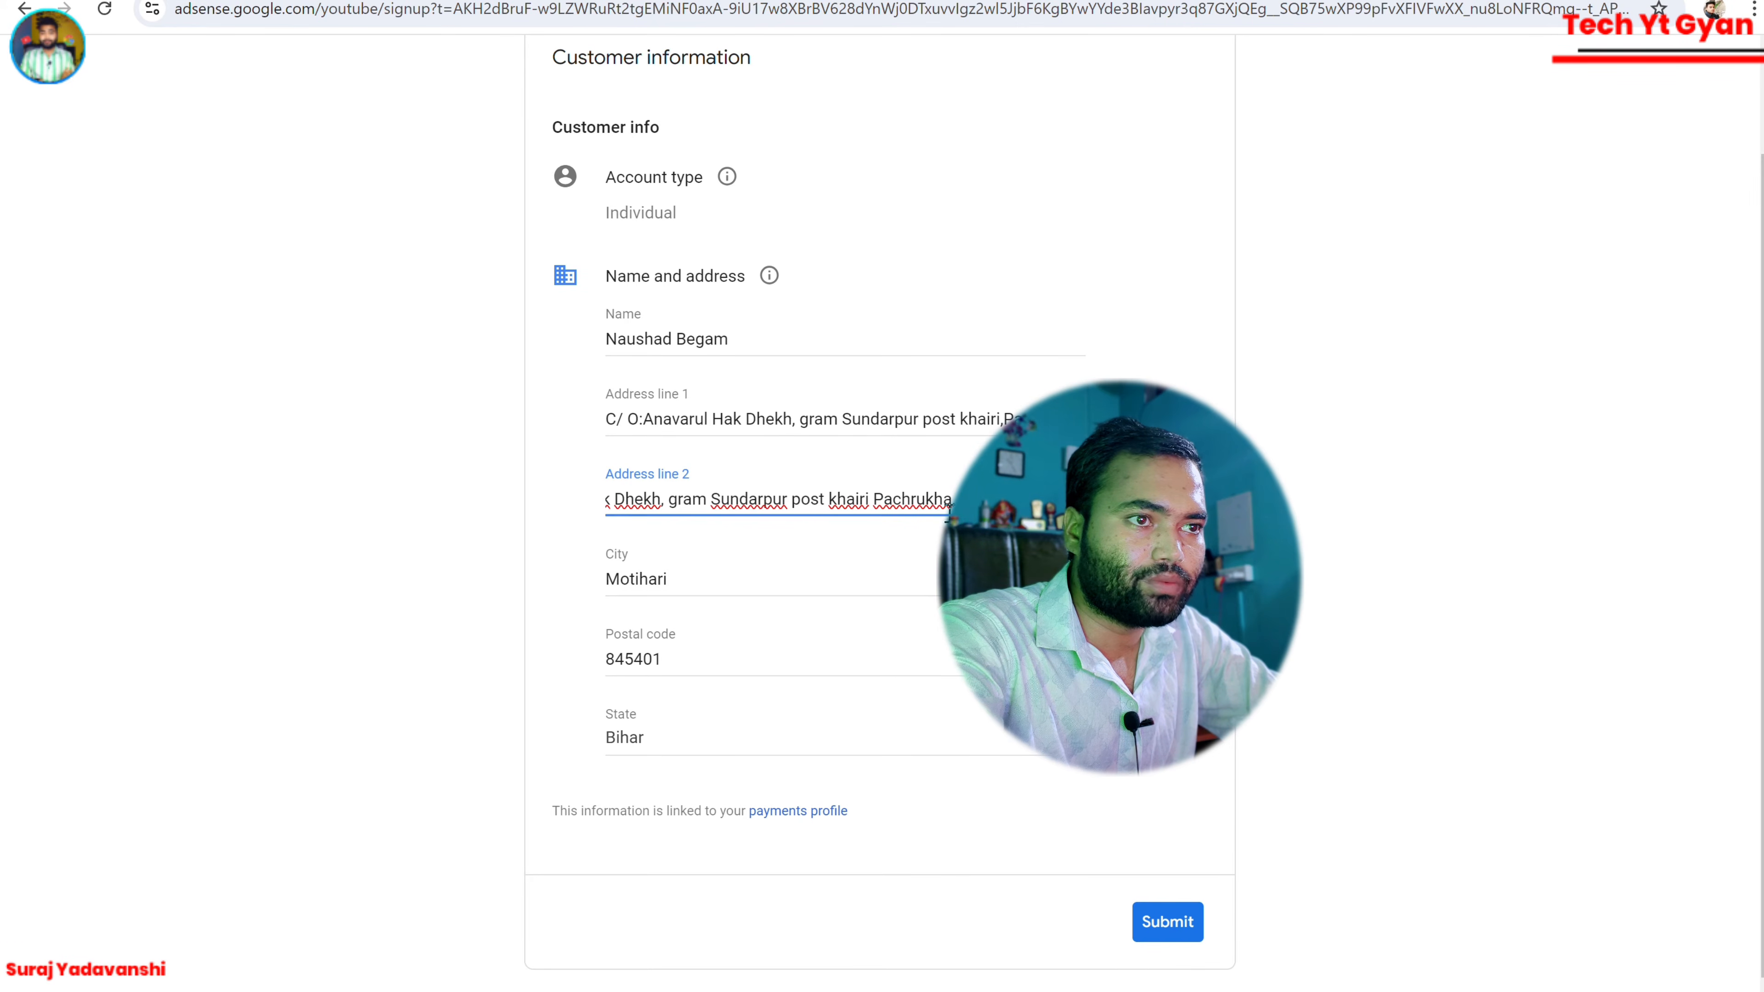
{"action": "scroll", "coordinate": [941, 517], "scroll_direction": "up", "scroll_amount": 2}
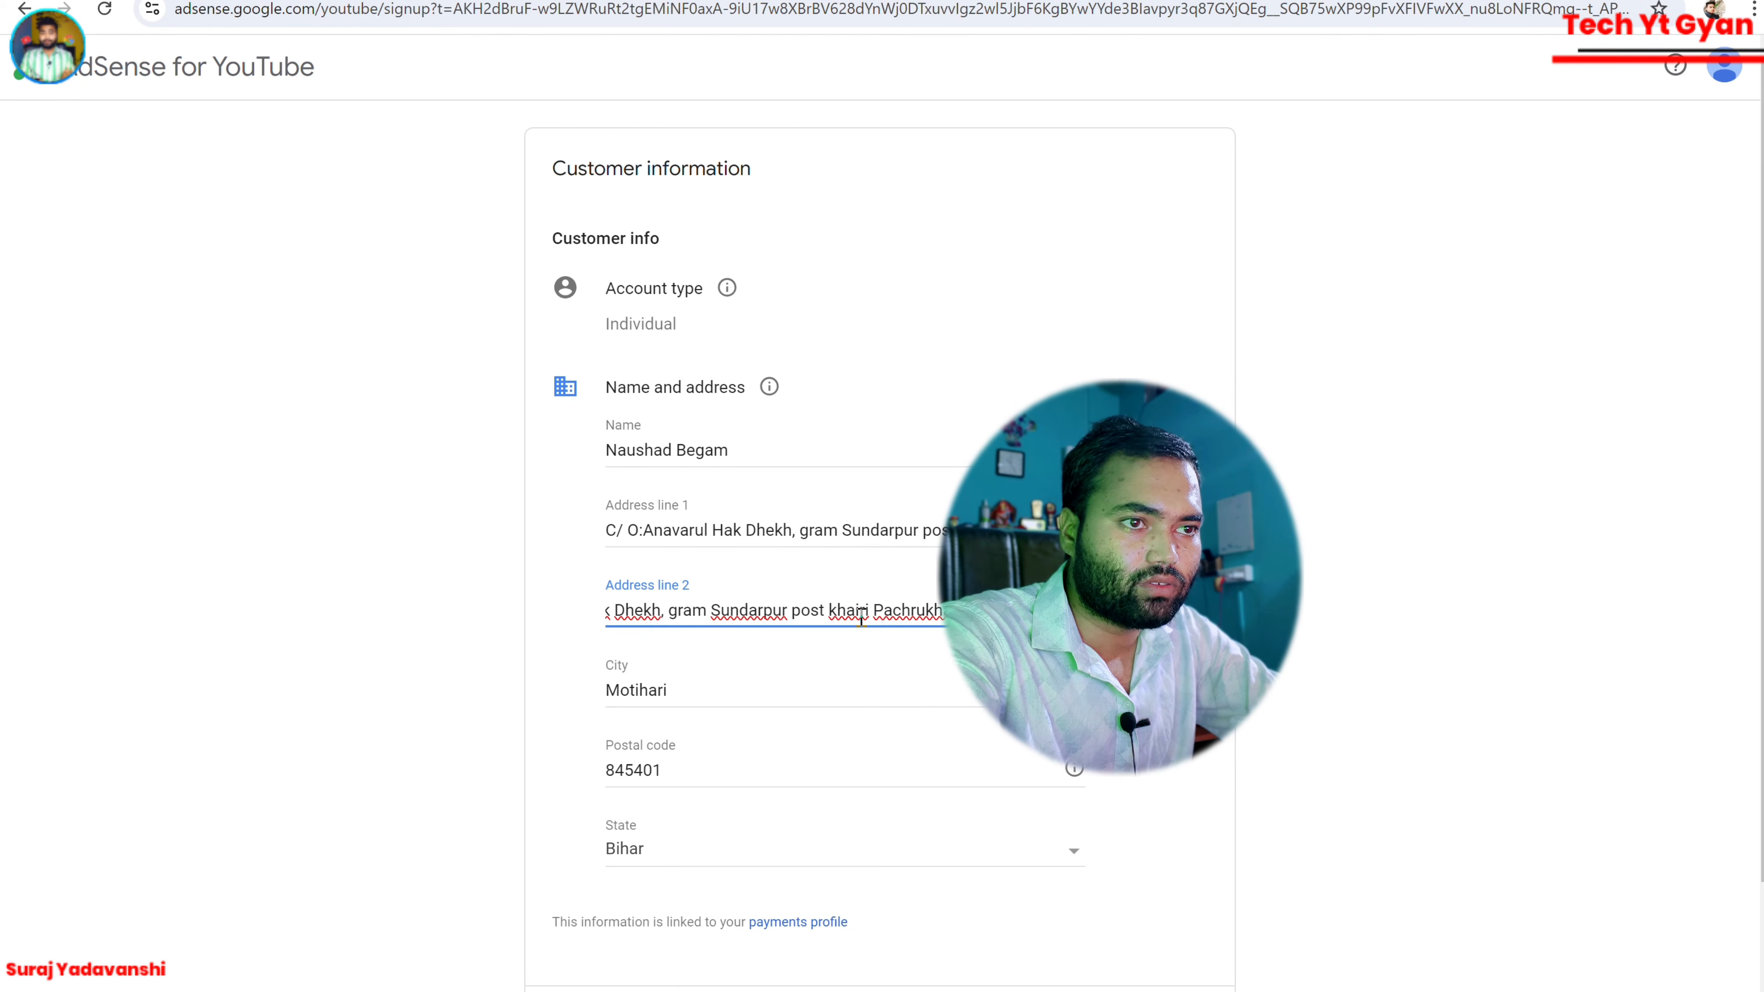
{"action": "left_click", "coordinate": [787, 611]}
{"action": "key", "text": "BackSpace"}
{"action": "key", "text": "BackSpace"}
{"action": "key", "text": "BackSpace"}
{"action": "key", "text": "BackSpace"}
{"action": "key", "text": "BackSpace"}
{"action": "key", "text": "BackSpace"}
{"action": "key", "text": "BackSpace"}
{"action": "key", "text": "BackSpace"}
{"action": "key", "text": "BackSpace"}
{"action": "key", "text": "BackSpace"}
{"action": "key", "text": "BackSpace"}
{"action": "key", "text": "BackSpace"}
{"action": "key", "text": "BackSpace"}
{"action": "key", "text": "BackSpace"}
{"action": "key", "text": "BackSpace"}
{"action": "key", "text": "BackSpace"}
{"action": "key", "text": "BackSpace"}
{"action": "key", "text": "BackSpace"}
{"action": "key", "text": "BackSpace"}
{"action": "key", "text": "BackSpace"}
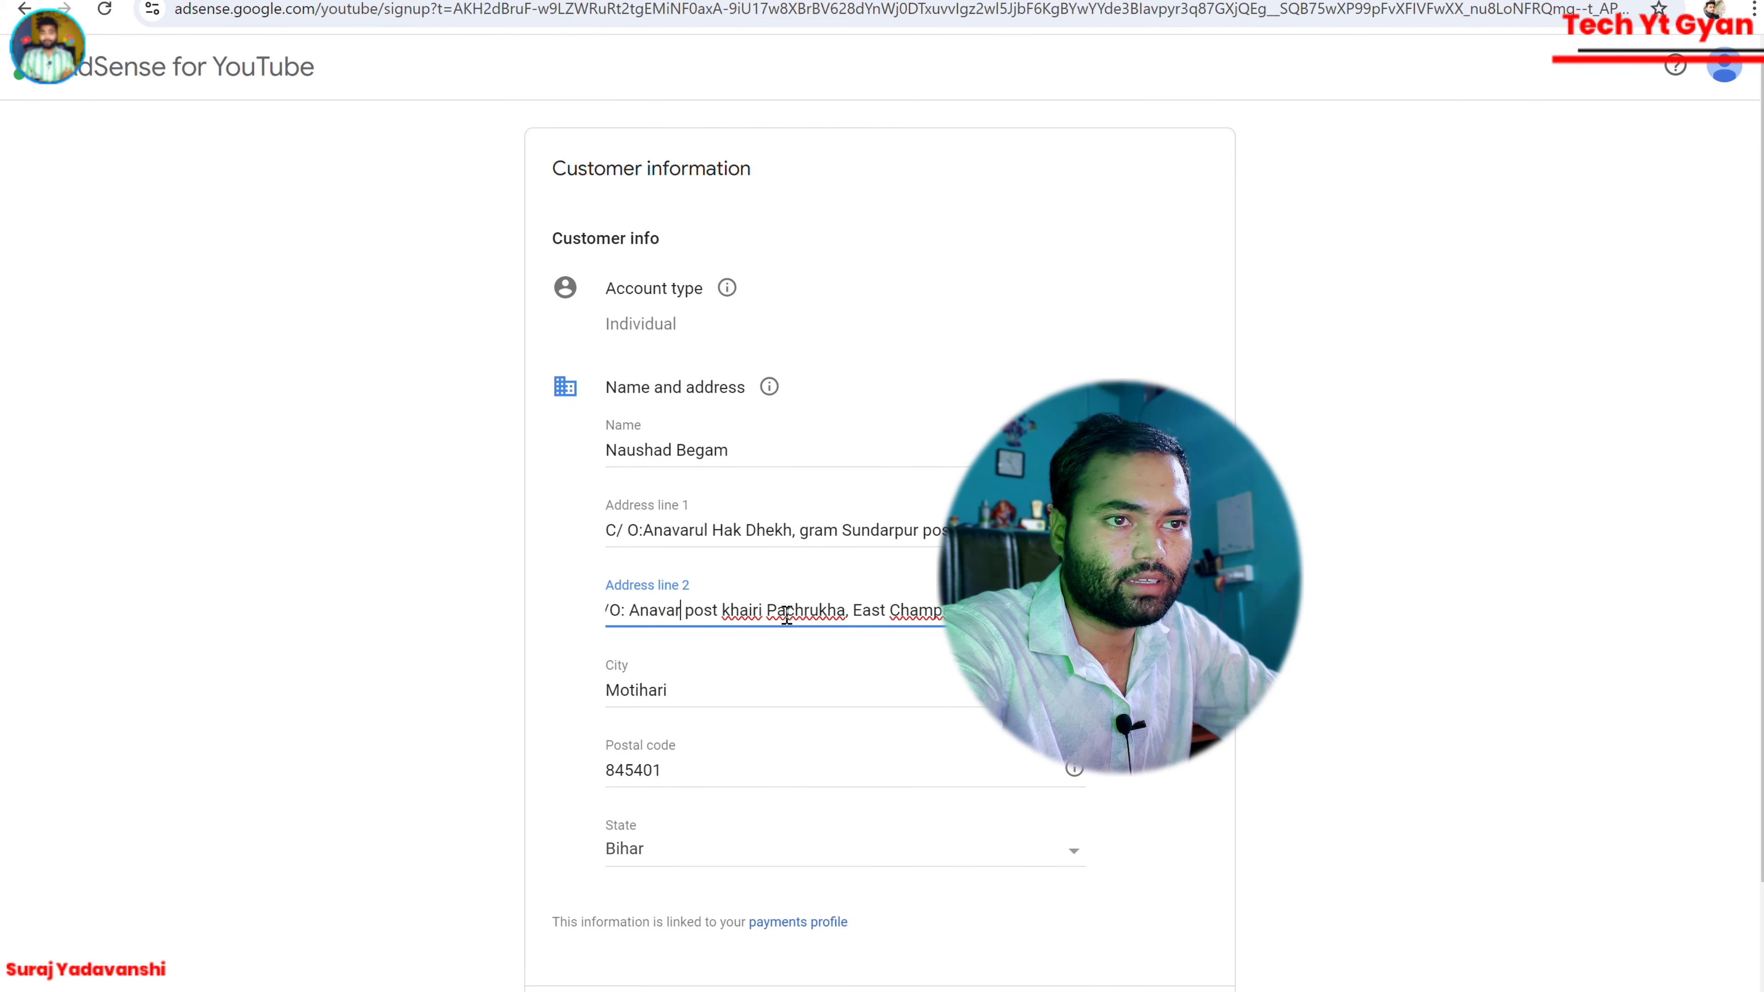
{"action": "key", "text": "BackSpace"}
{"action": "key", "text": "BackSpace"}
{"action": "key", "text": "BackSpace"}
{"action": "key", "text": "BackSpace"}
{"action": "key", "text": "BackSpace"}
{"action": "key", "text": "BackSpace"}
{"action": "key", "text": "BackSpace"}
{"action": "key", "text": "BackSpace"}
{"action": "key", "text": "BackSpace"}
{"action": "key", "text": "BackSpace"}
{"action": "key", "text": "BackSpace"}
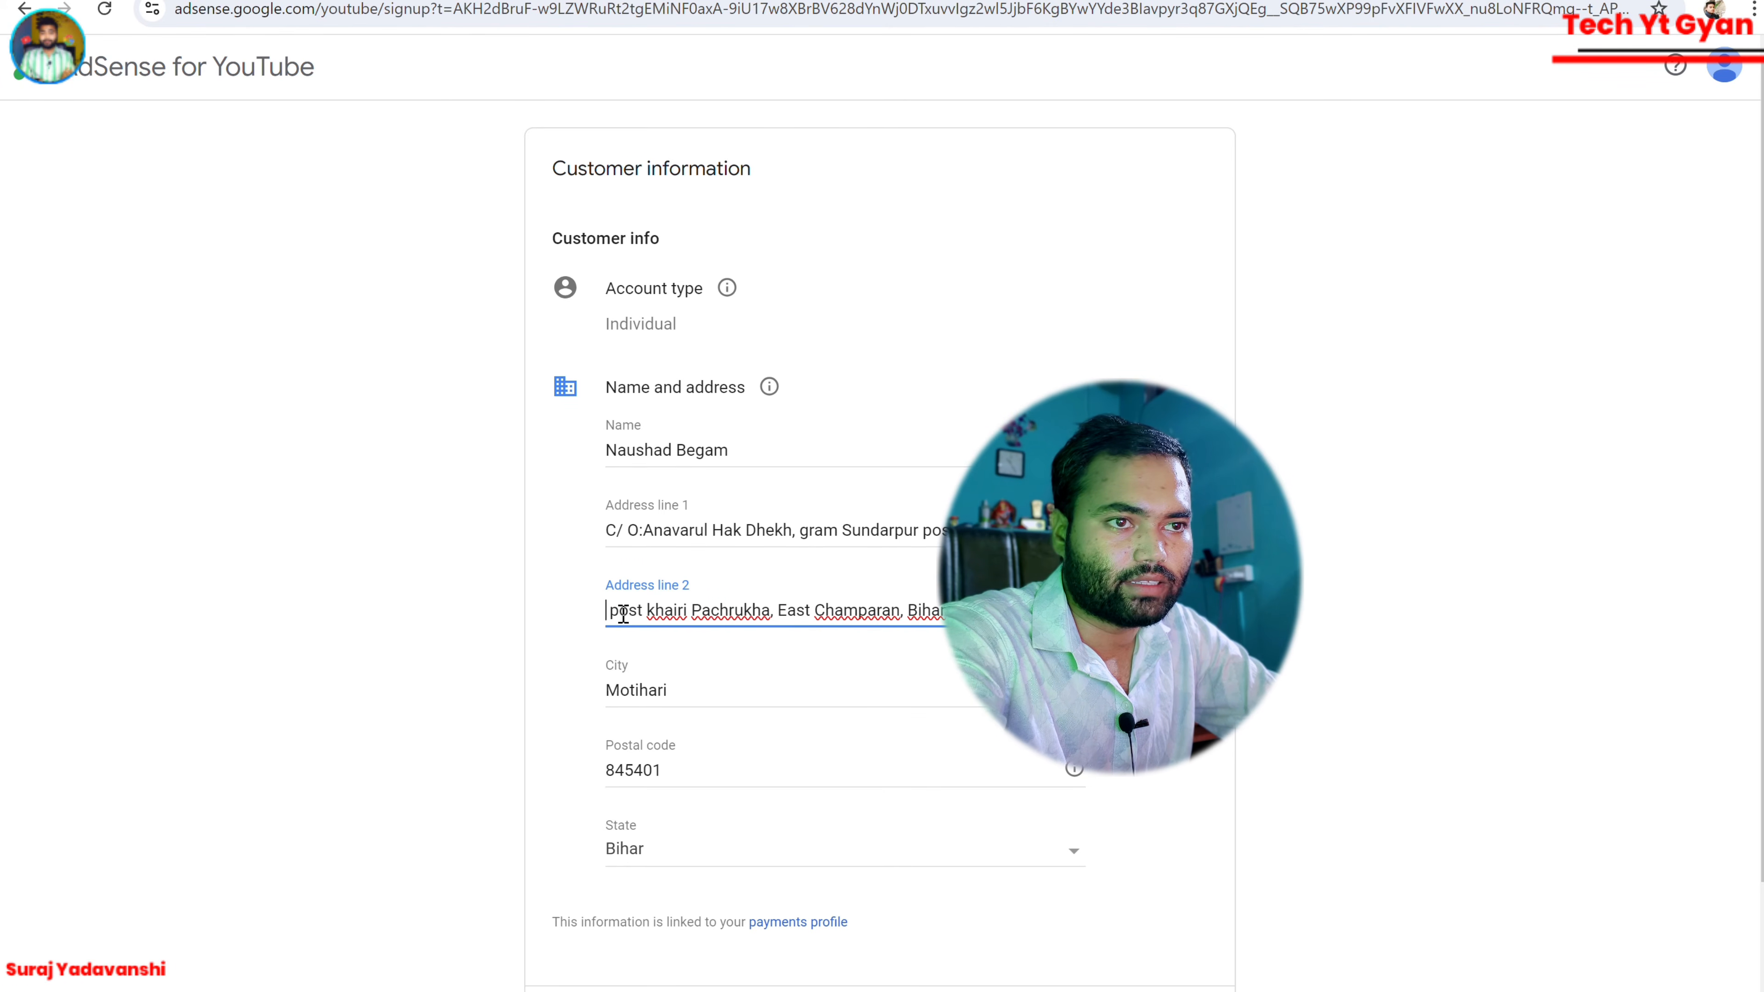
{"action": "key", "text": "Delete"}
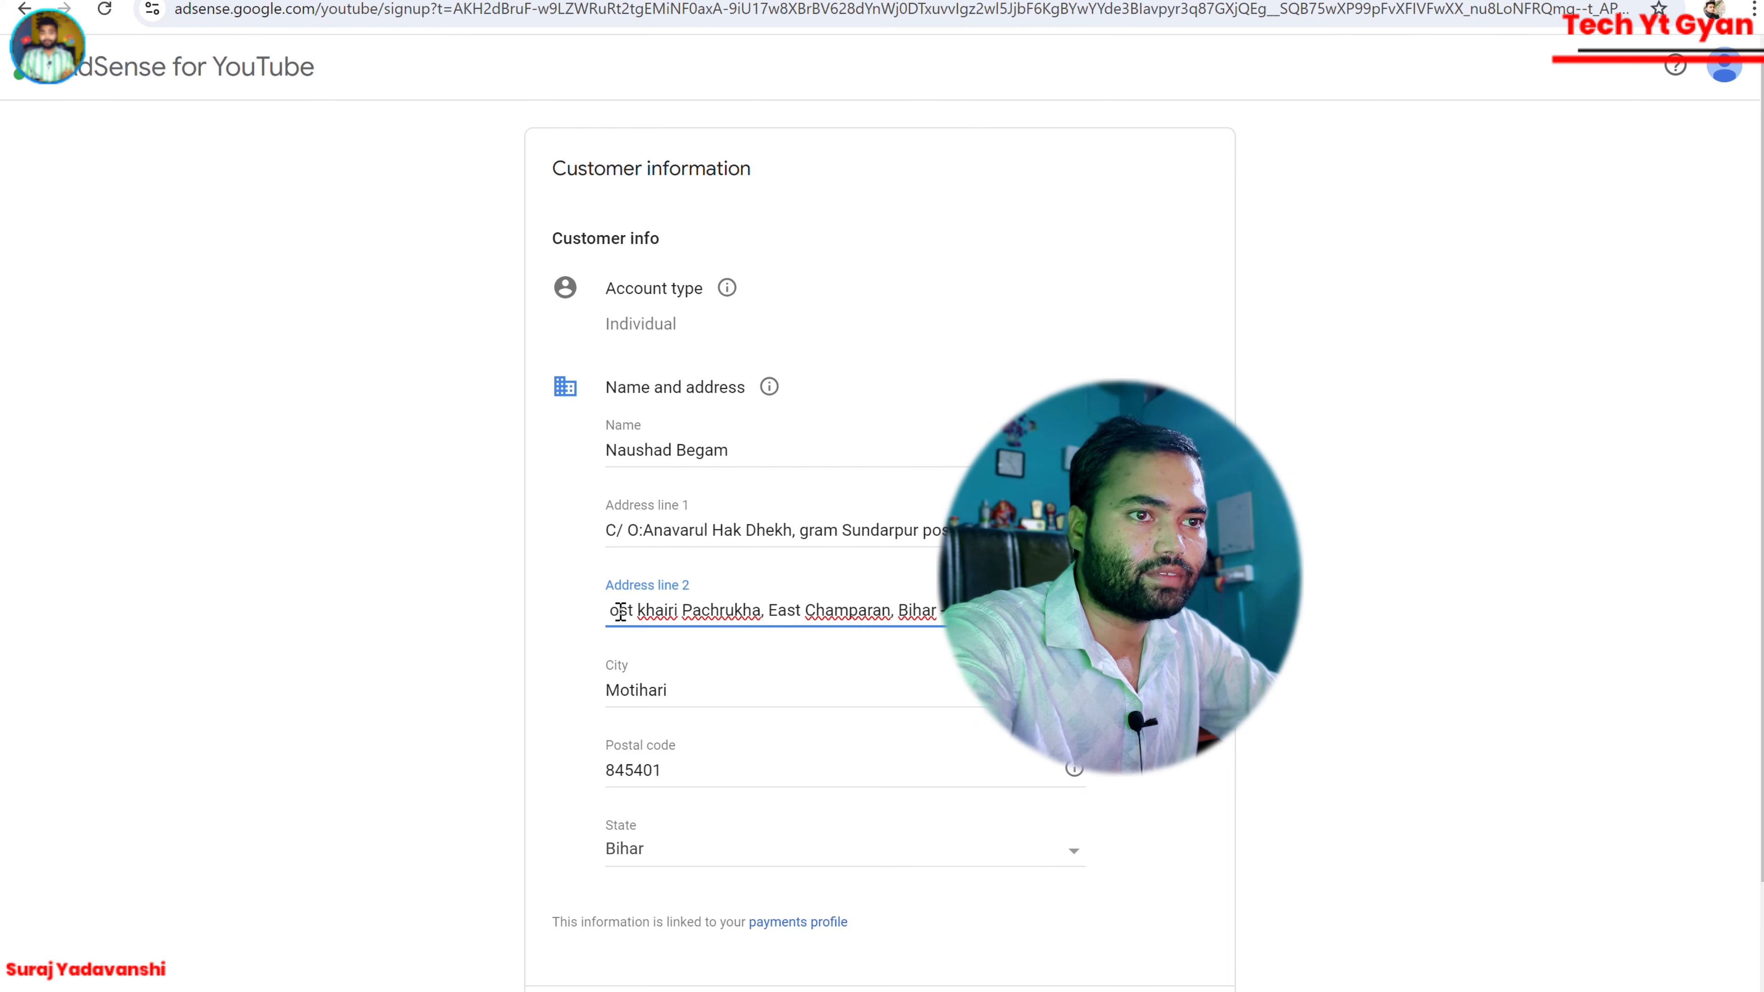
{"action": "type", "text": "P"}
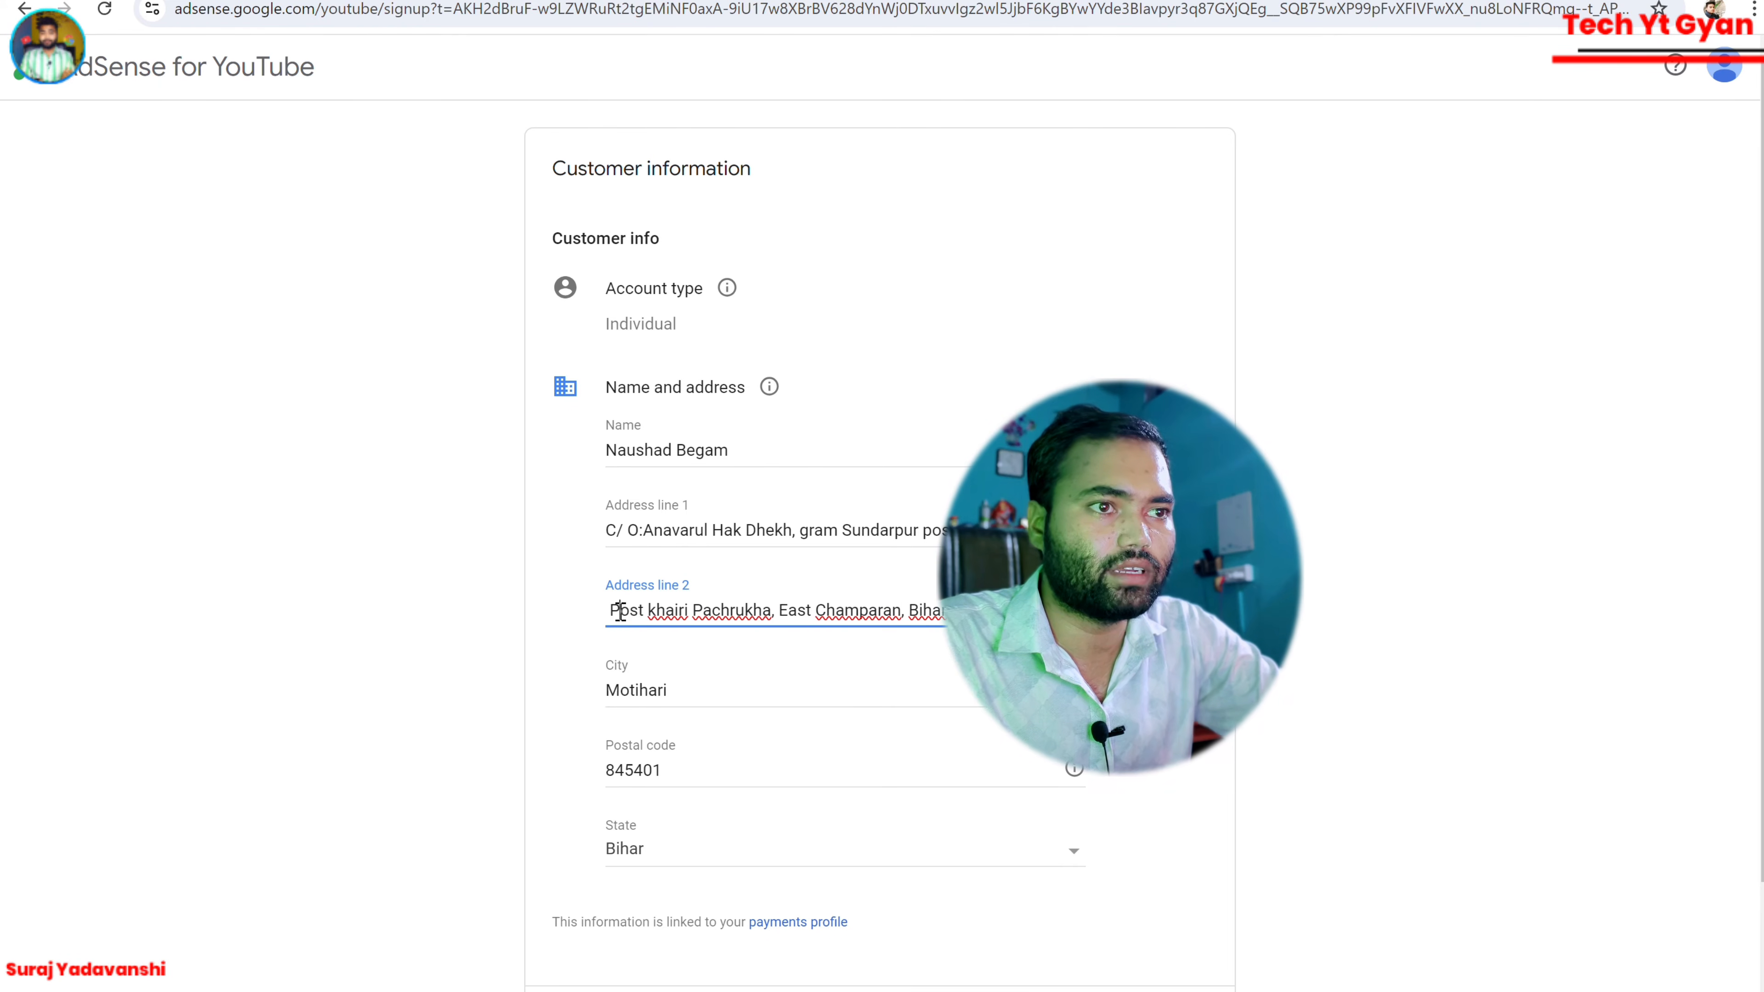
Shorten address line 1 to end at the village name, with the village prefix capitalized, and submit the customer information.
{"action": "left_click", "coordinate": [979, 530]}
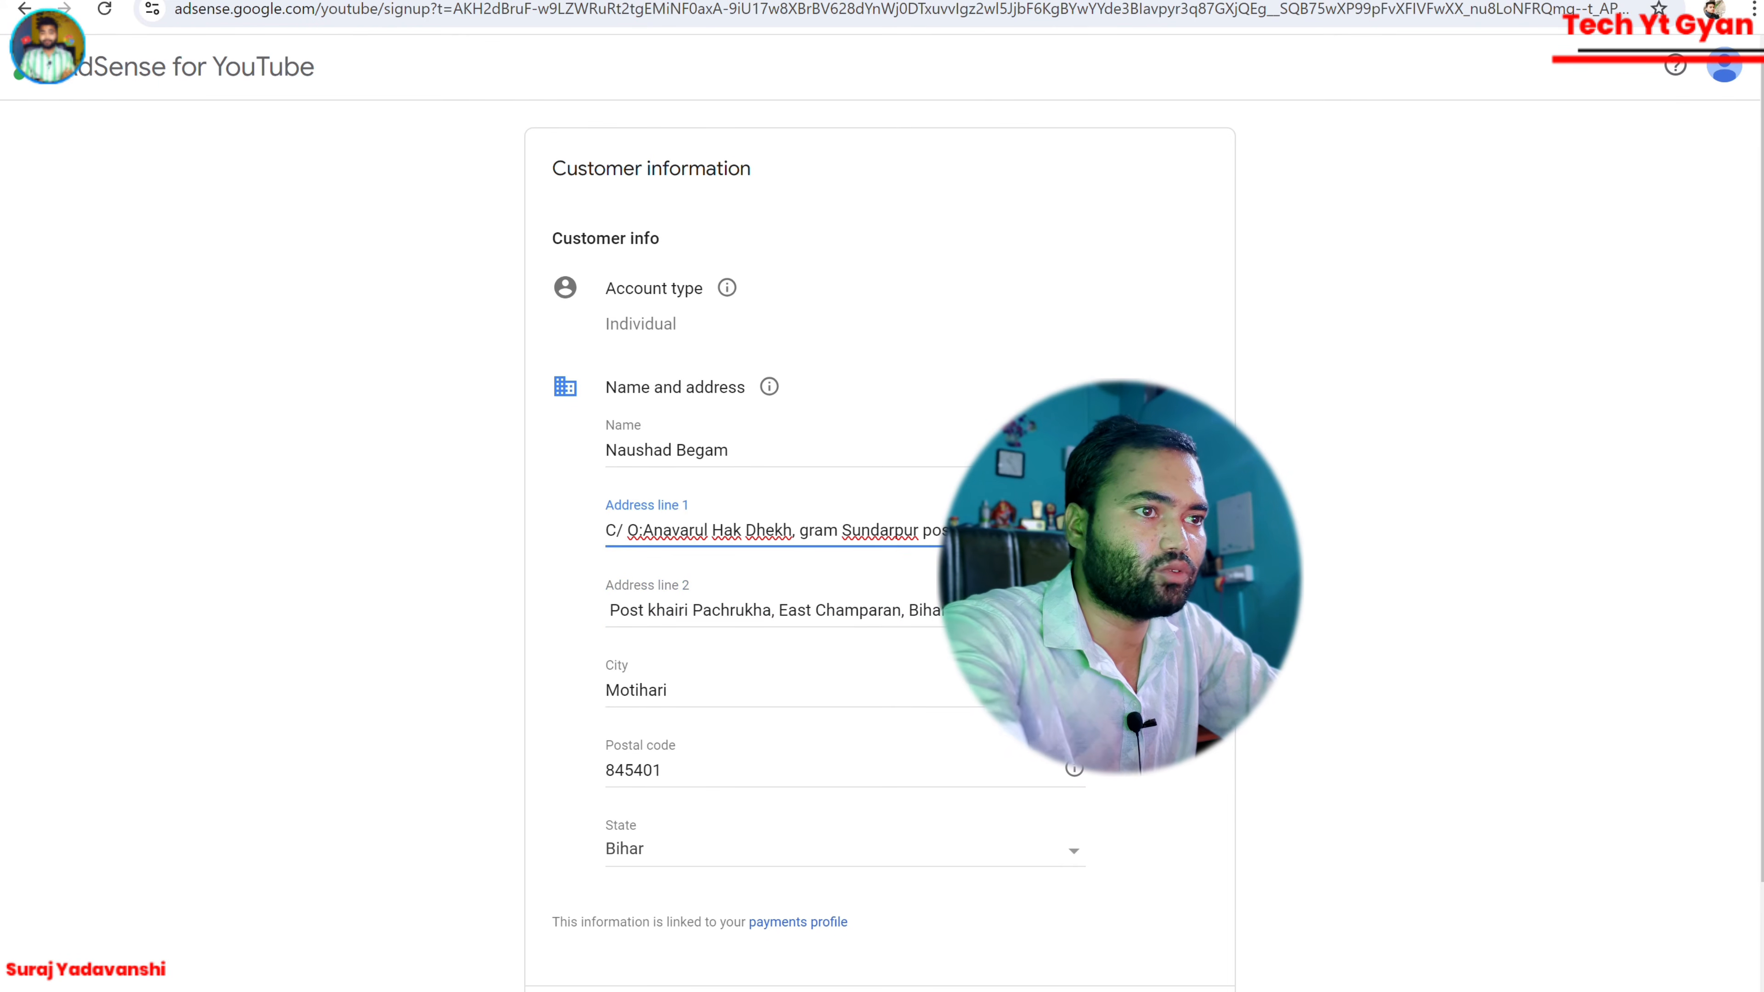
{"action": "key", "text": "Right"}
{"action": "key", "text": "Right"}
{"action": "key", "text": "Right"}
{"action": "key", "text": "Right"}
{"action": "key", "text": "Right"}
{"action": "key", "text": "Right"}
{"action": "key", "text": "Right"}
{"action": "key", "text": "Right"}
{"action": "key", "text": "Right"}
{"action": "key", "text": "Right"}
{"action": "key", "text": "Right"}
{"action": "key", "text": "Right"}
{"action": "key", "text": "Right"}
{"action": "key", "text": "Right"}
{"action": "key", "text": "Right"}
{"action": "key", "text": "Right"}
{"action": "key", "text": "Right"}
{"action": "key", "text": "Right"}
{"action": "key", "text": "Right"}
{"action": "key", "text": "Right"}
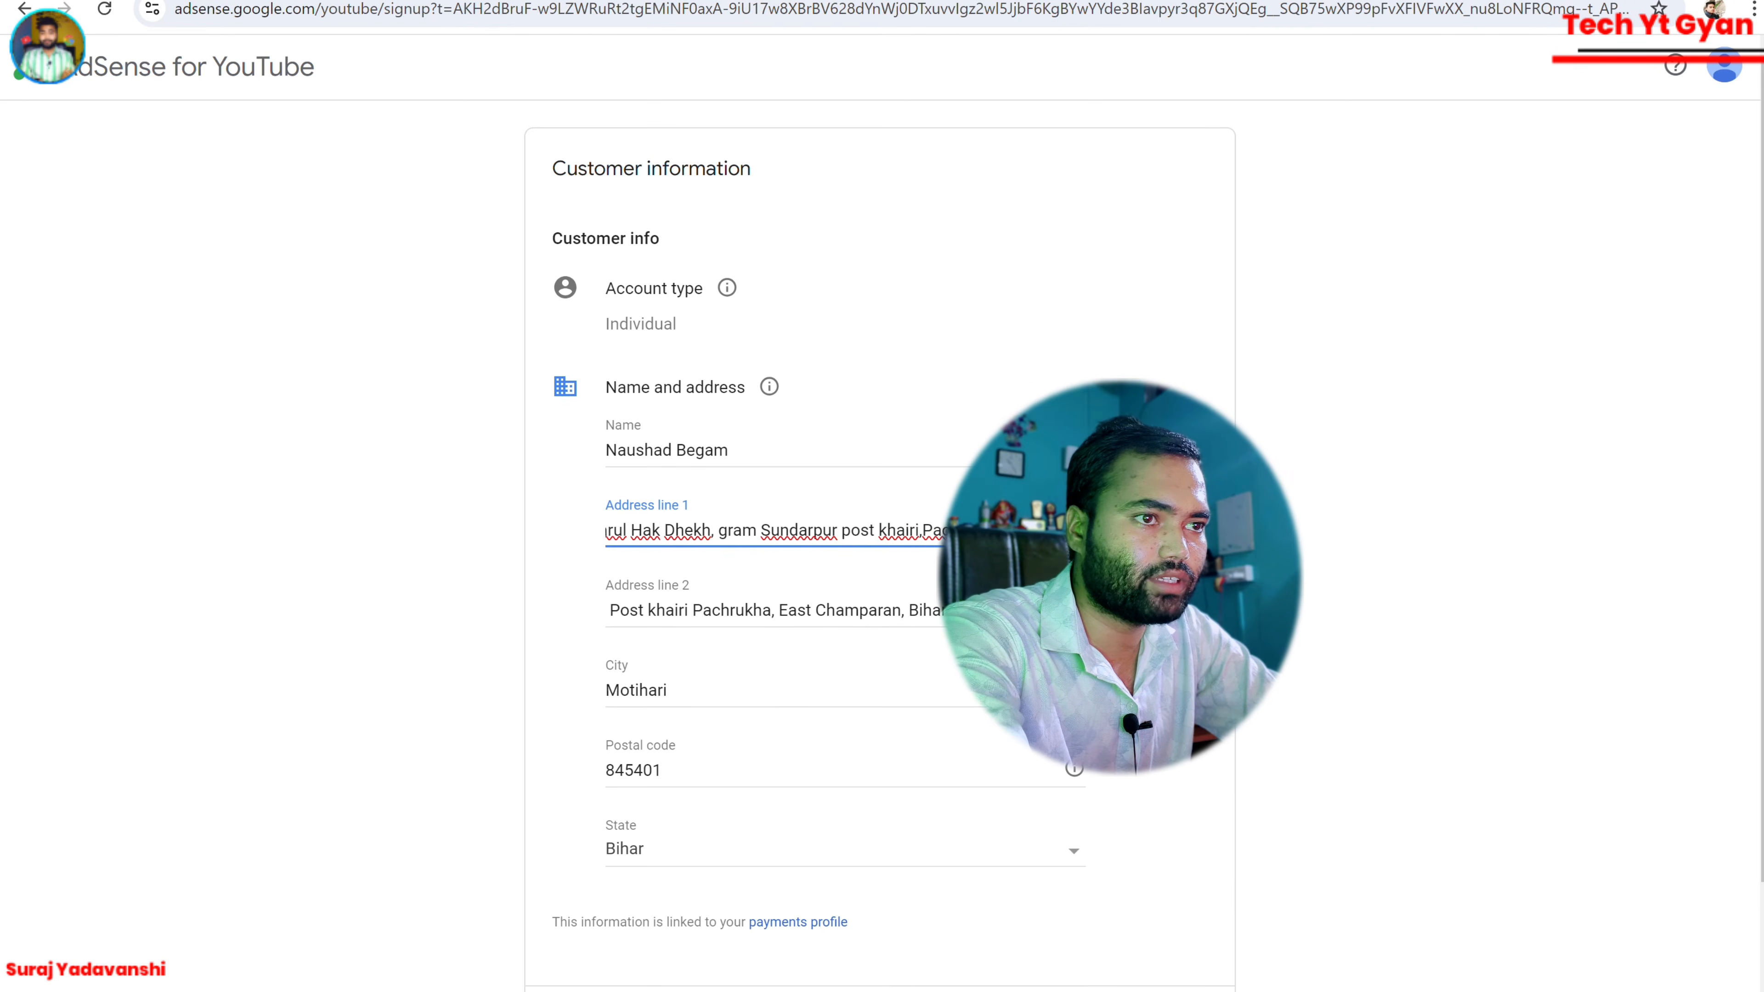
{"action": "key", "text": "Left"}
{"action": "key", "text": "Left"}
{"action": "key", "text": "Left"}
{"action": "key", "text": "Left"}
{"action": "key", "text": "Left"}
{"action": "key", "text": "Left"}
{"action": "key", "text": "Left"}
{"action": "key", "text": "Left"}
{"action": "key", "text": "Left"}
{"action": "key", "text": "Left"}
{"action": "key", "text": "Left"}
{"action": "key", "text": "Left"}
{"action": "key", "text": "Left"}
{"action": "key", "text": "Left"}
{"action": "key", "text": "Left"}
{"action": "key", "text": "Left"}
{"action": "key", "text": "Left"}
{"action": "key", "text": "Left"}
{"action": "key", "text": "Left"}
{"action": "key", "text": "Left"}
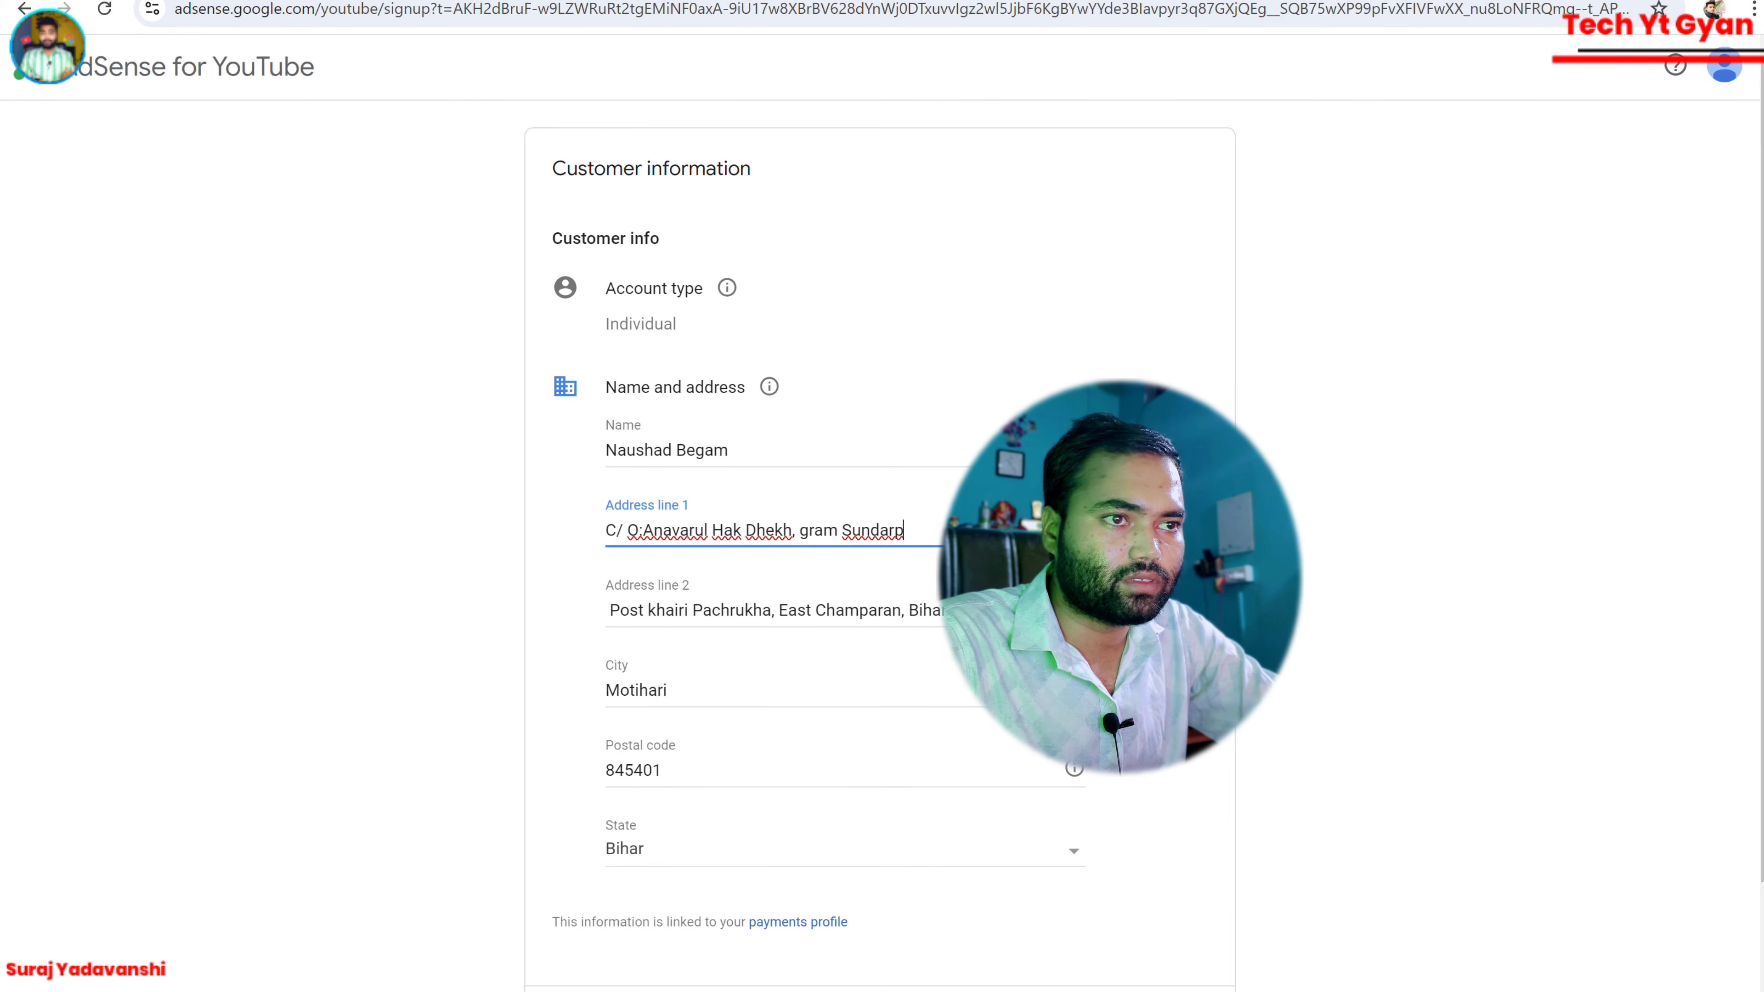
{"action": "type", "text": "r"}
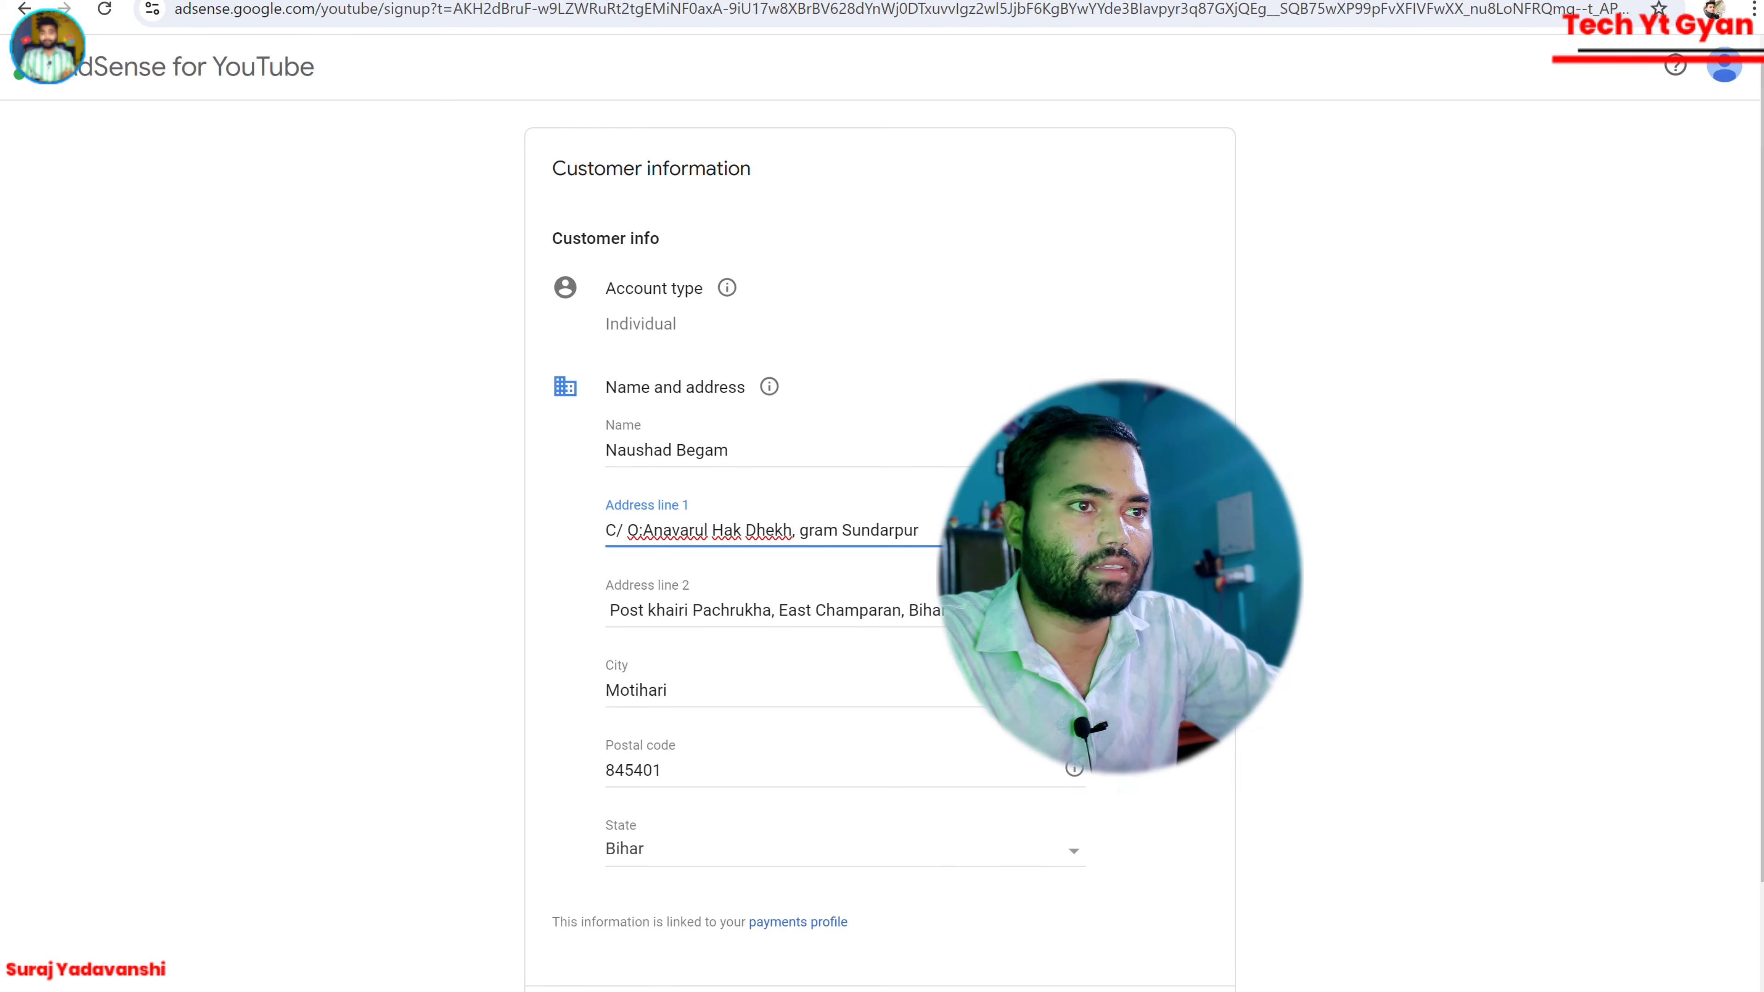
{"action": "key", "text": "BackSpace"}
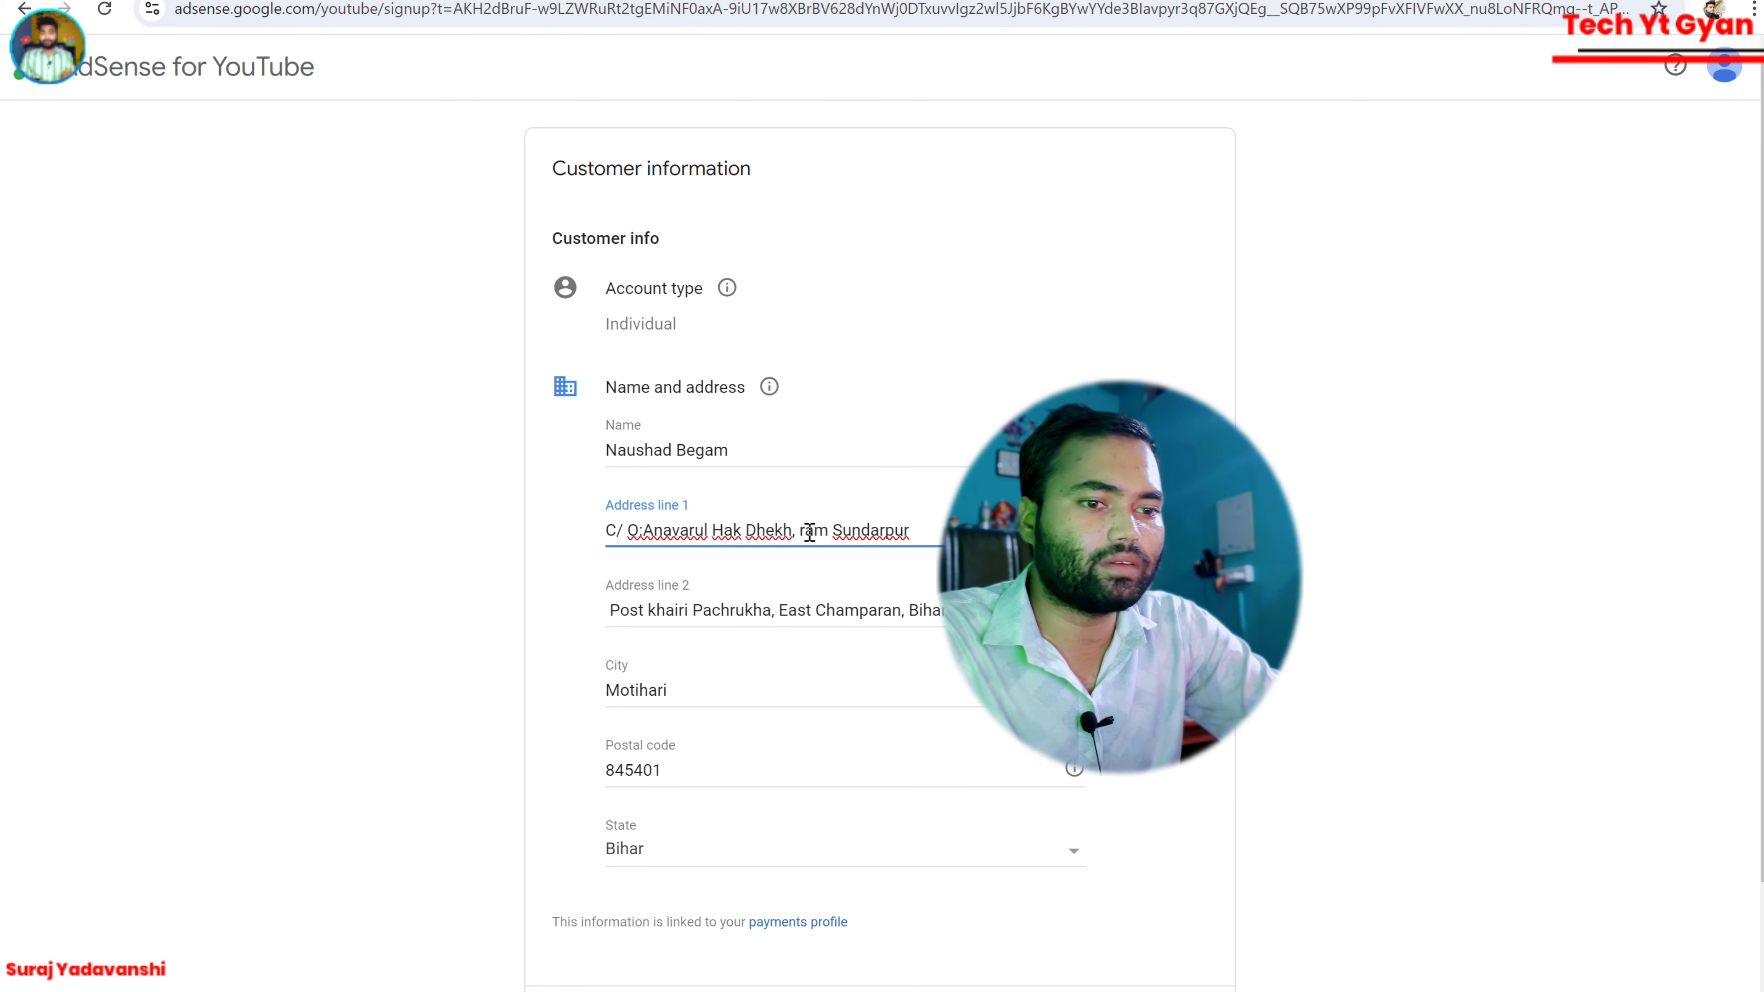
{"action": "type", "text": "G"}
{"action": "scroll", "coordinate": [799, 653], "scroll_direction": "down", "scroll_amount": 2}
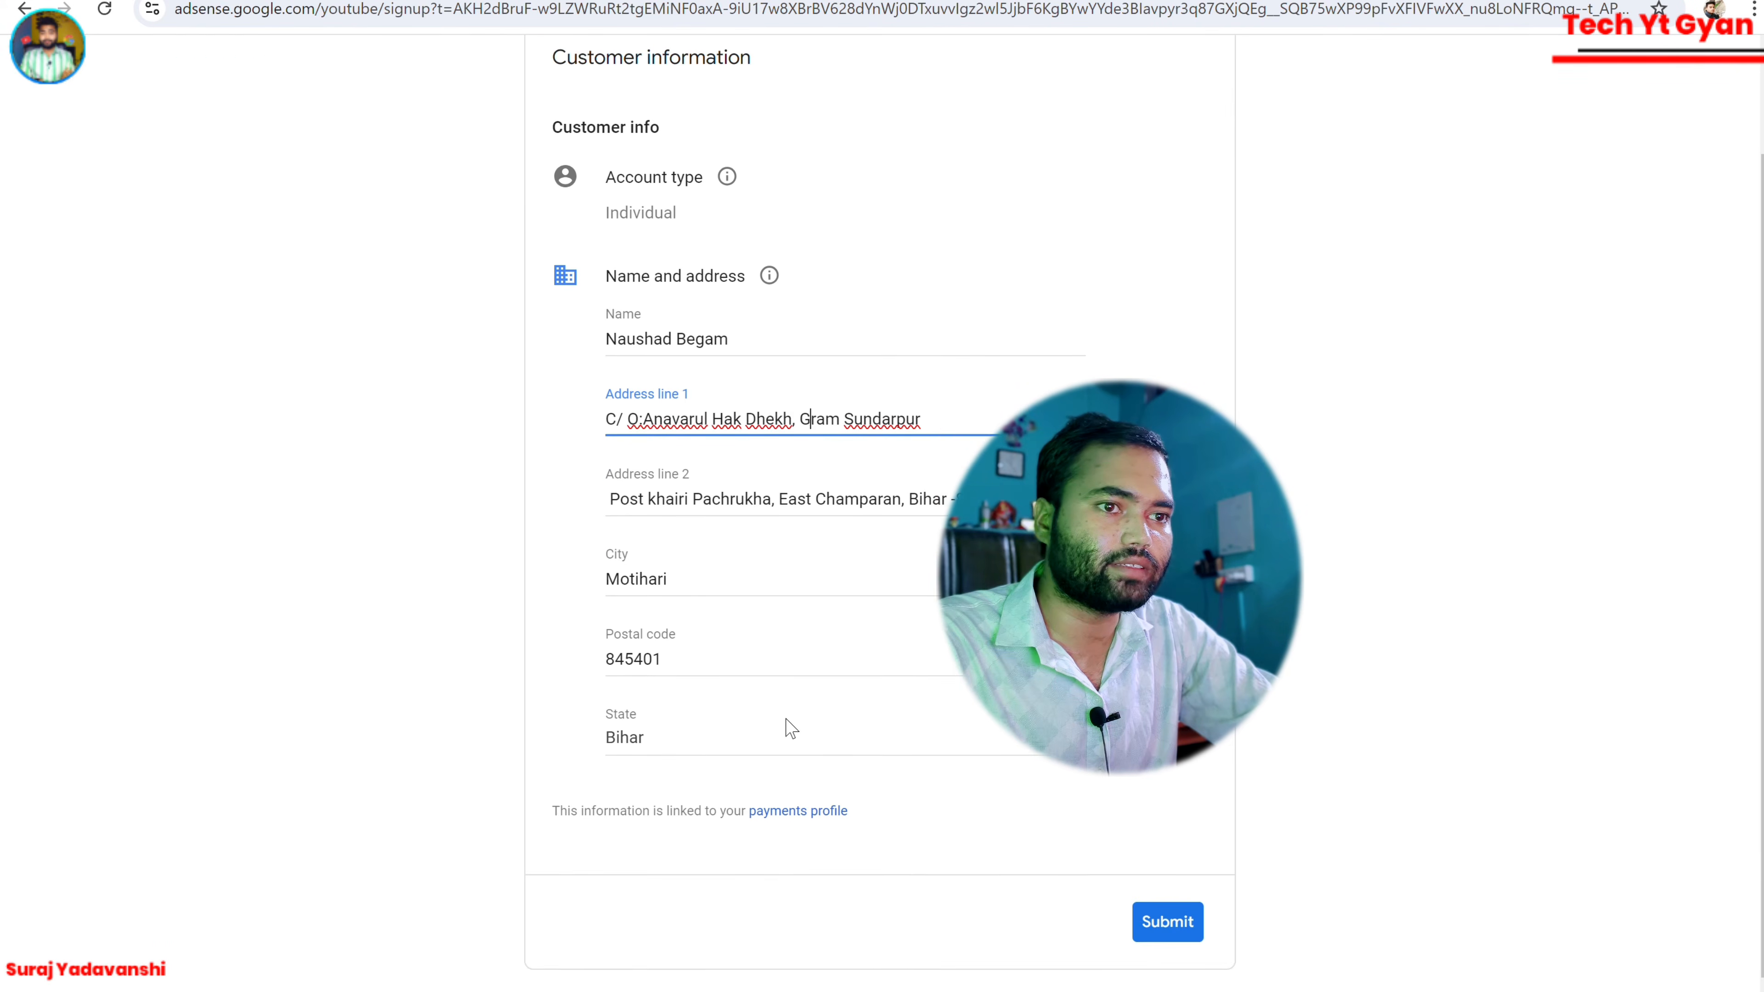
{"action": "left_click", "coordinate": [1163, 924]}
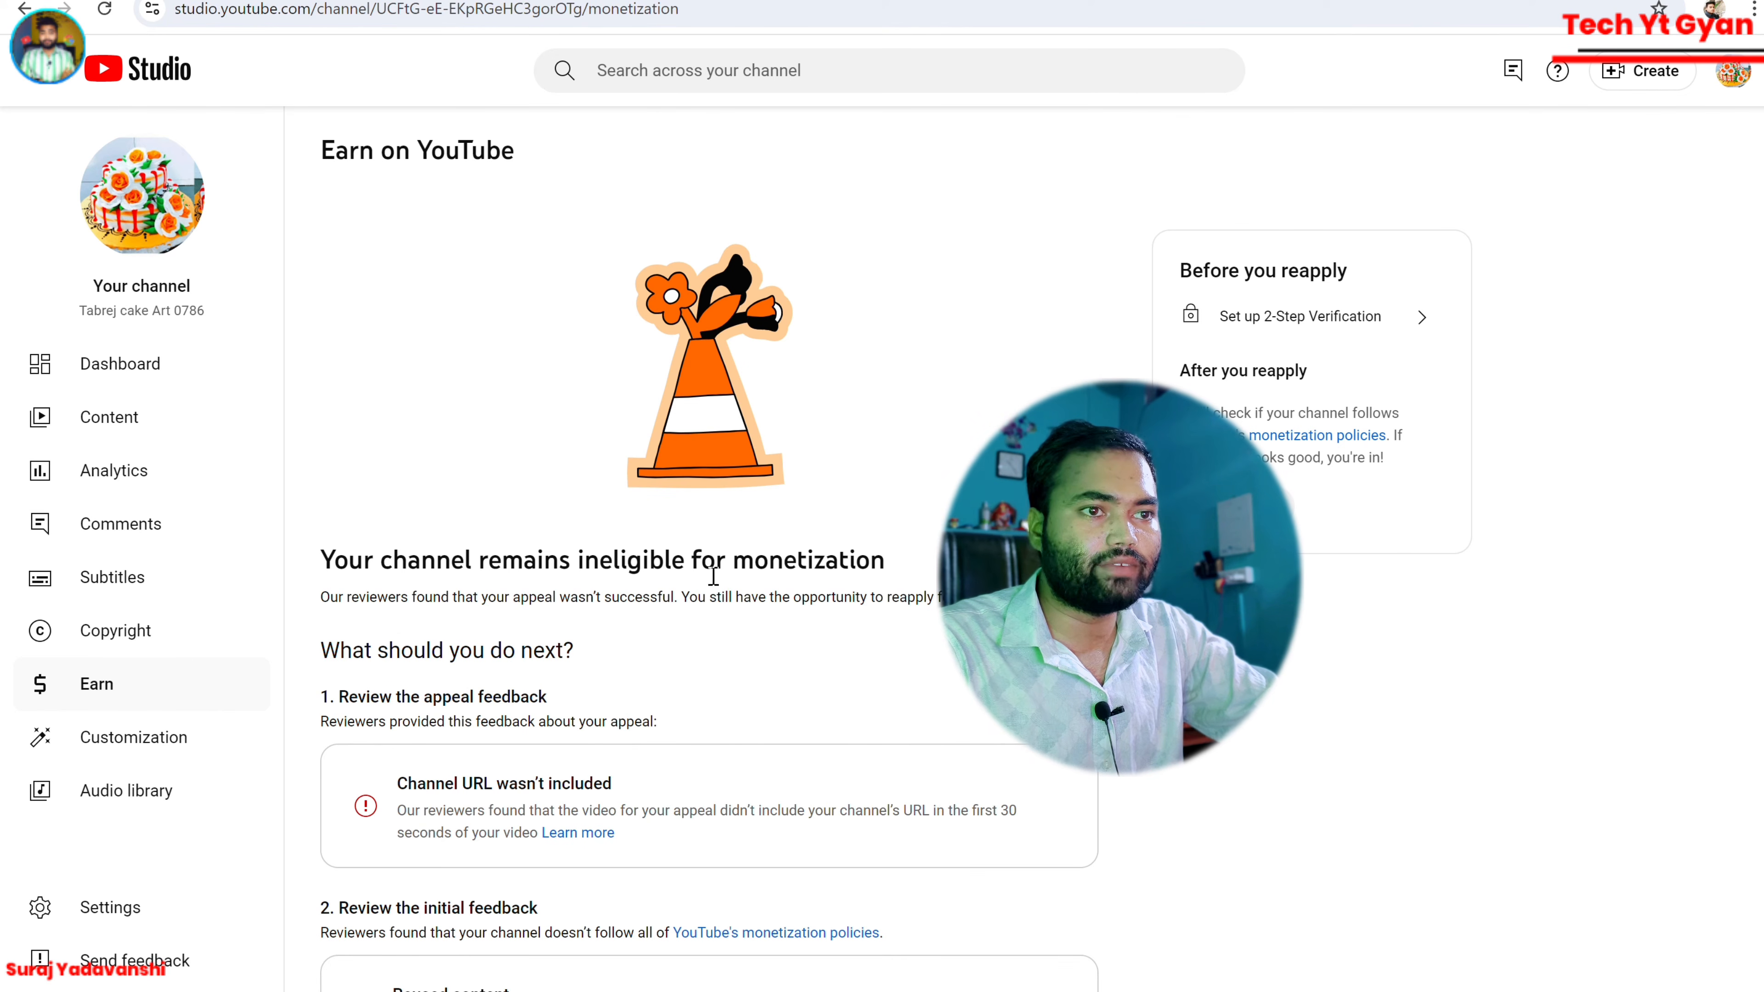
Read the Earn page's appeal feedback, initial feedback and reapply eligibility requirements for the rejected cake channel.
{"action": "scroll", "coordinate": [611, 695], "scroll_direction": "down", "scroll_amount": 5}
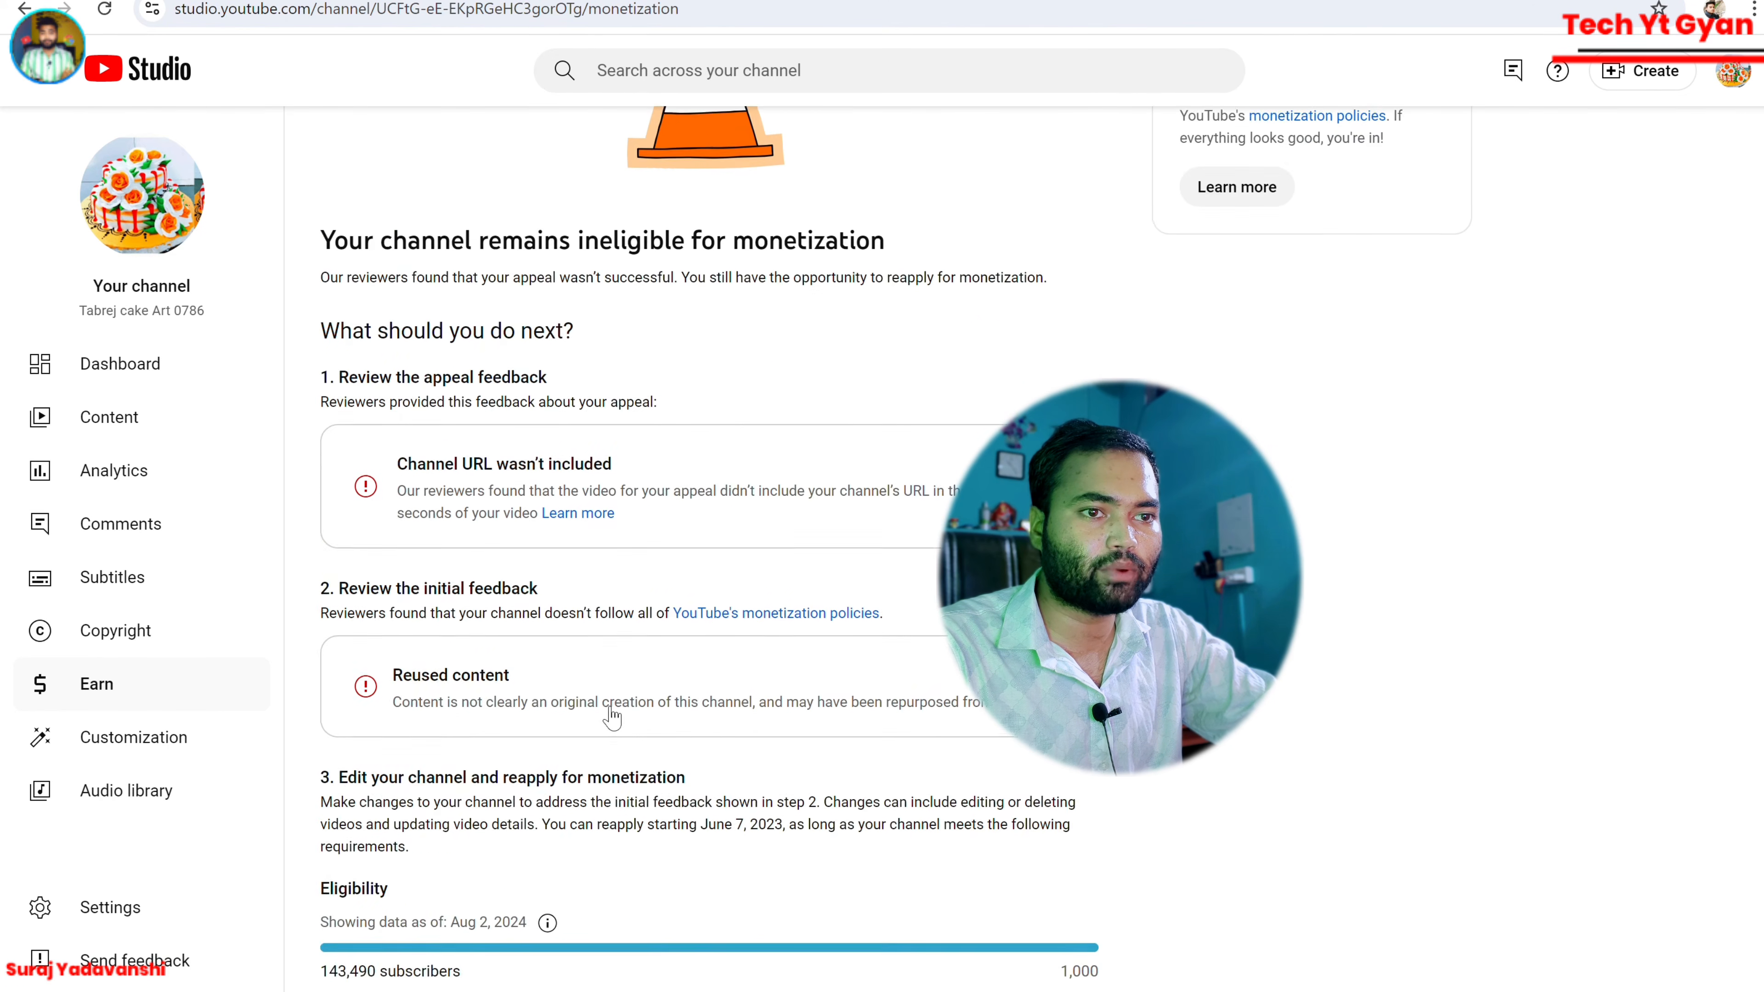
{"action": "scroll", "coordinate": [610, 715], "scroll_direction": "down", "scroll_amount": 3}
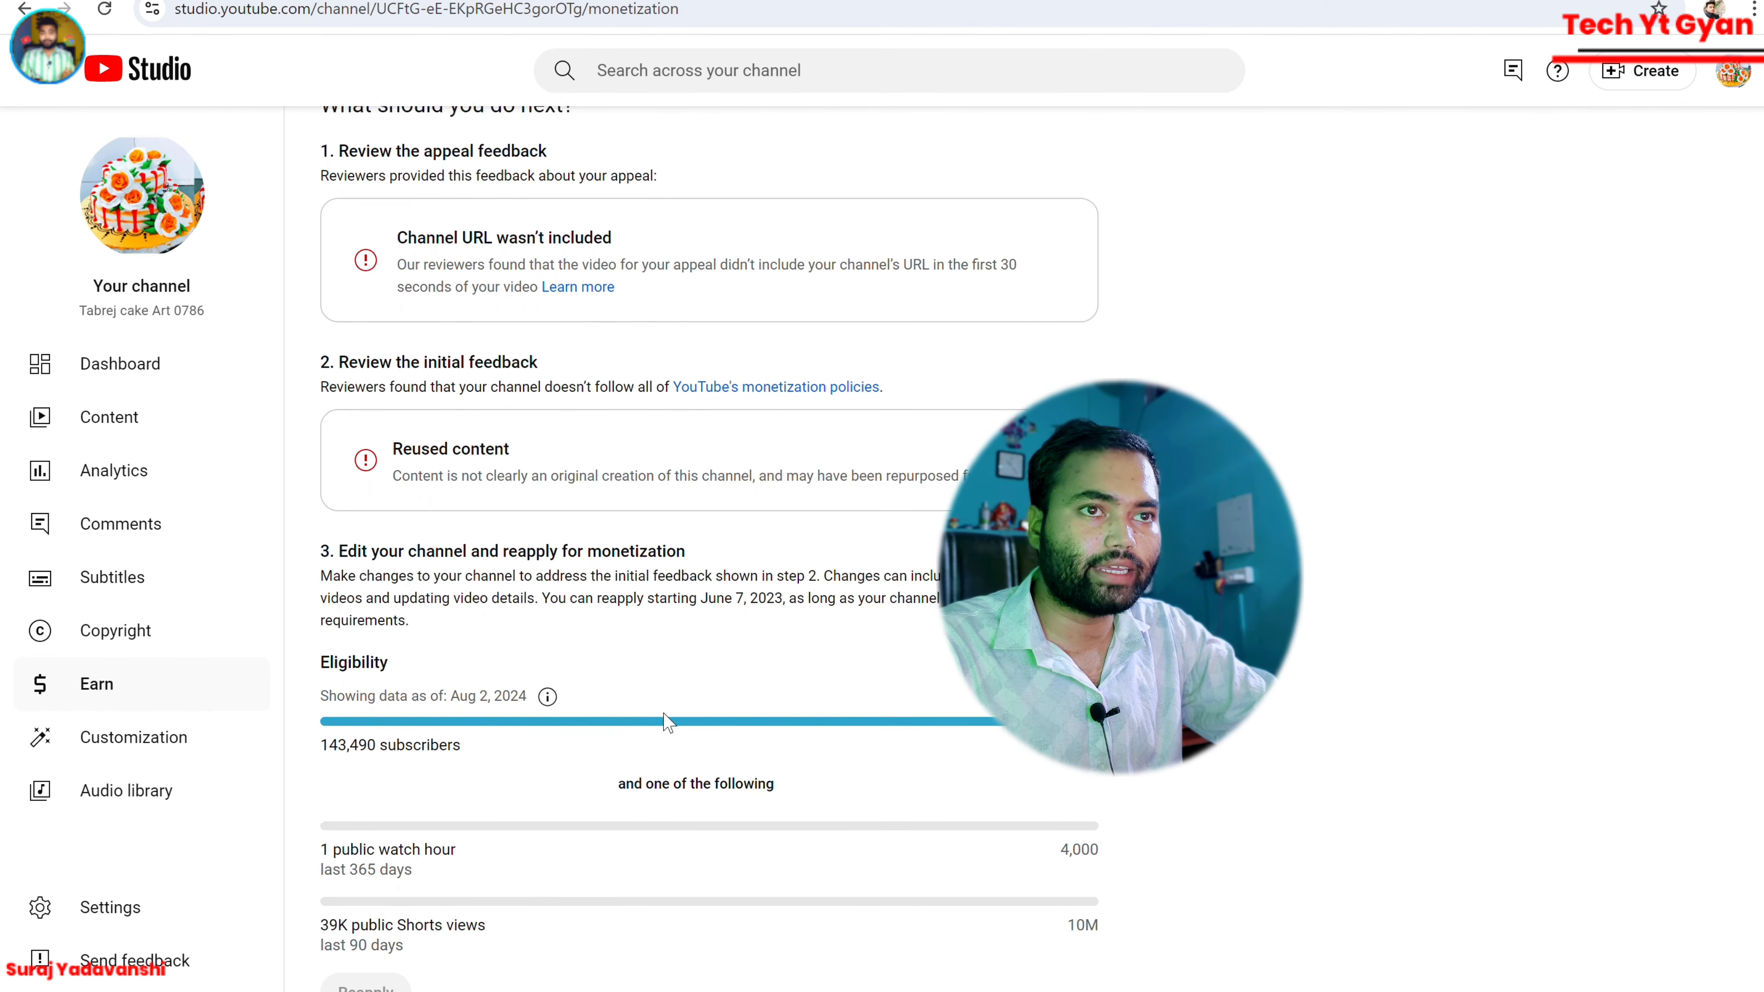
{"action": "scroll", "coordinate": [667, 723], "scroll_direction": "up", "scroll_amount": 5}
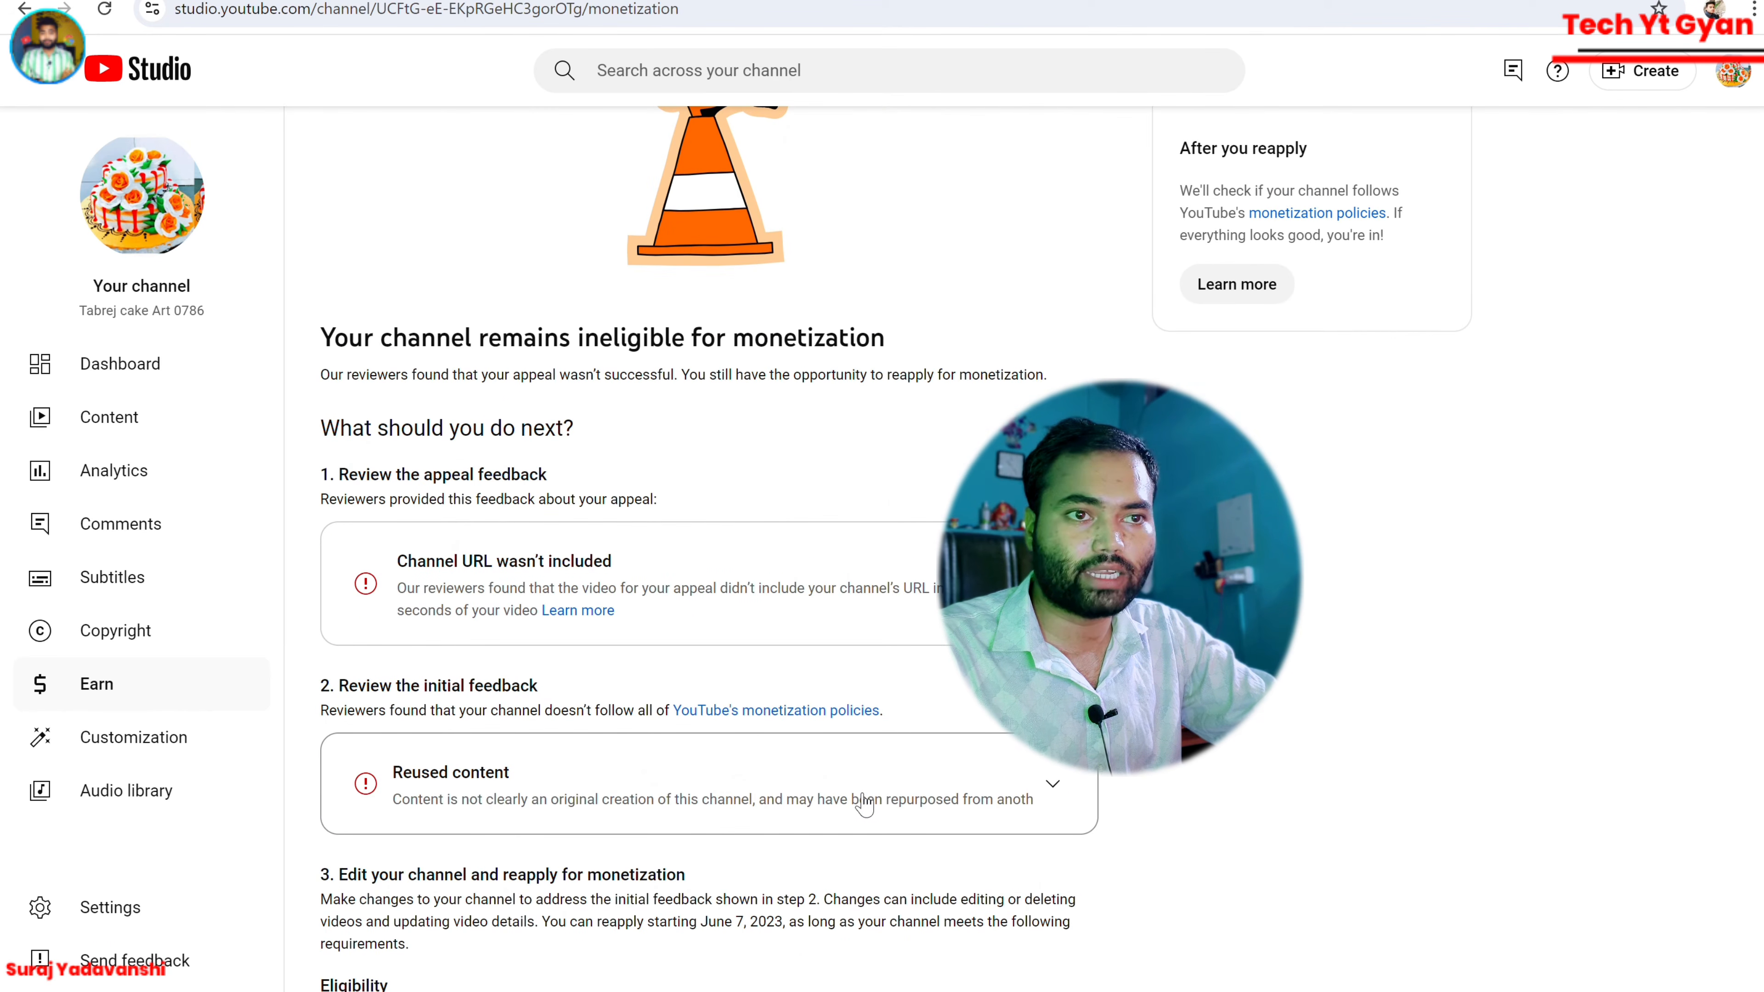
{"action": "scroll", "coordinate": [865, 806], "scroll_direction": "down", "scroll_amount": 5}
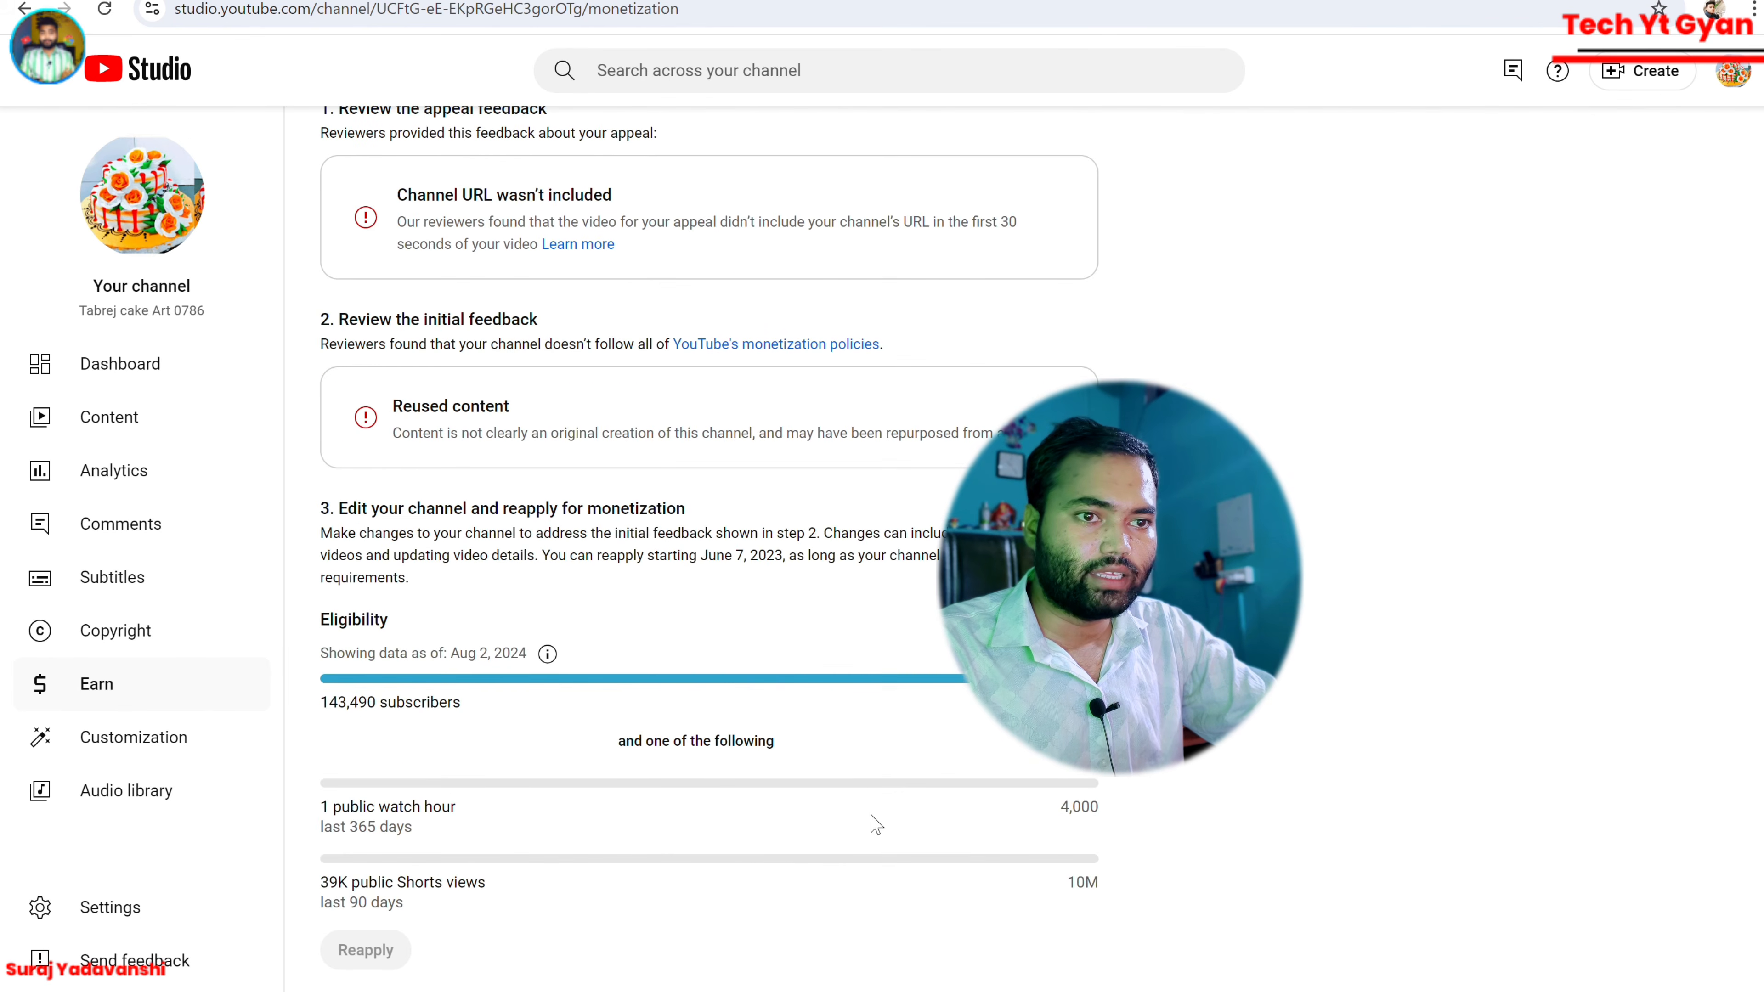
{"action": "scroll", "coordinate": [873, 827], "scroll_direction": "up", "scroll_amount": 3}
{"action": "scroll", "coordinate": [874, 827], "scroll_direction": "up", "scroll_amount": 7}
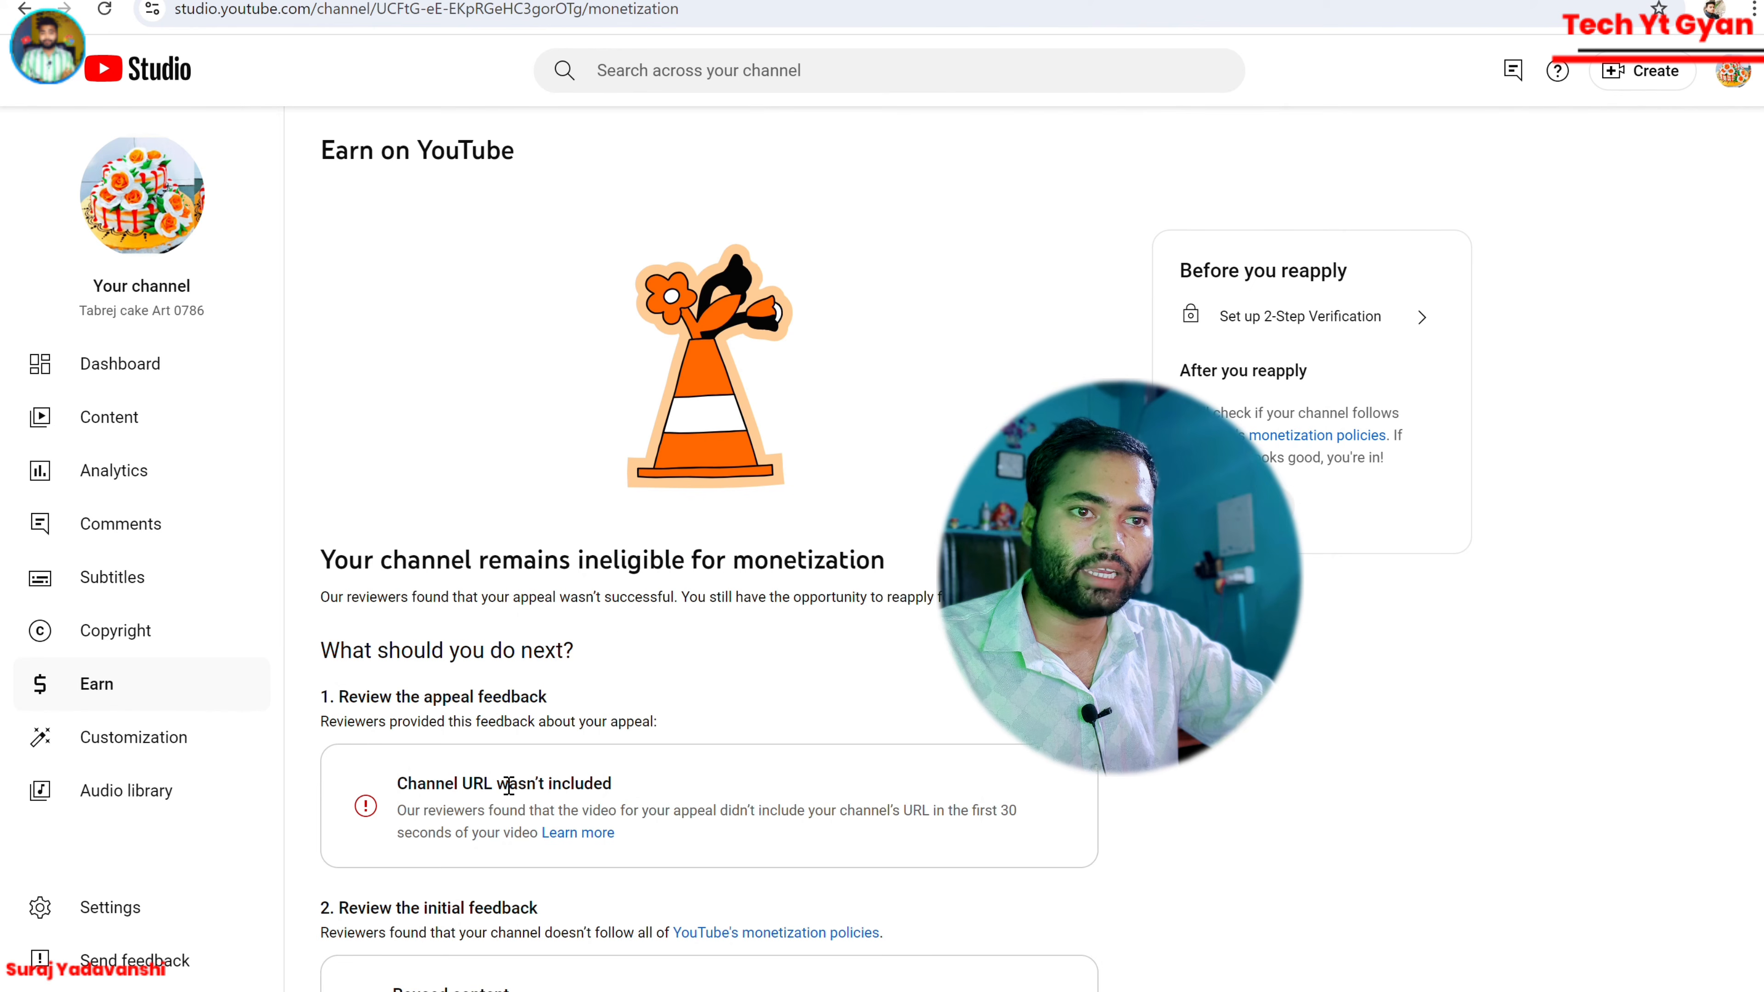
{"action": "scroll", "coordinate": [629, 639], "scroll_direction": "down", "scroll_amount": 3}
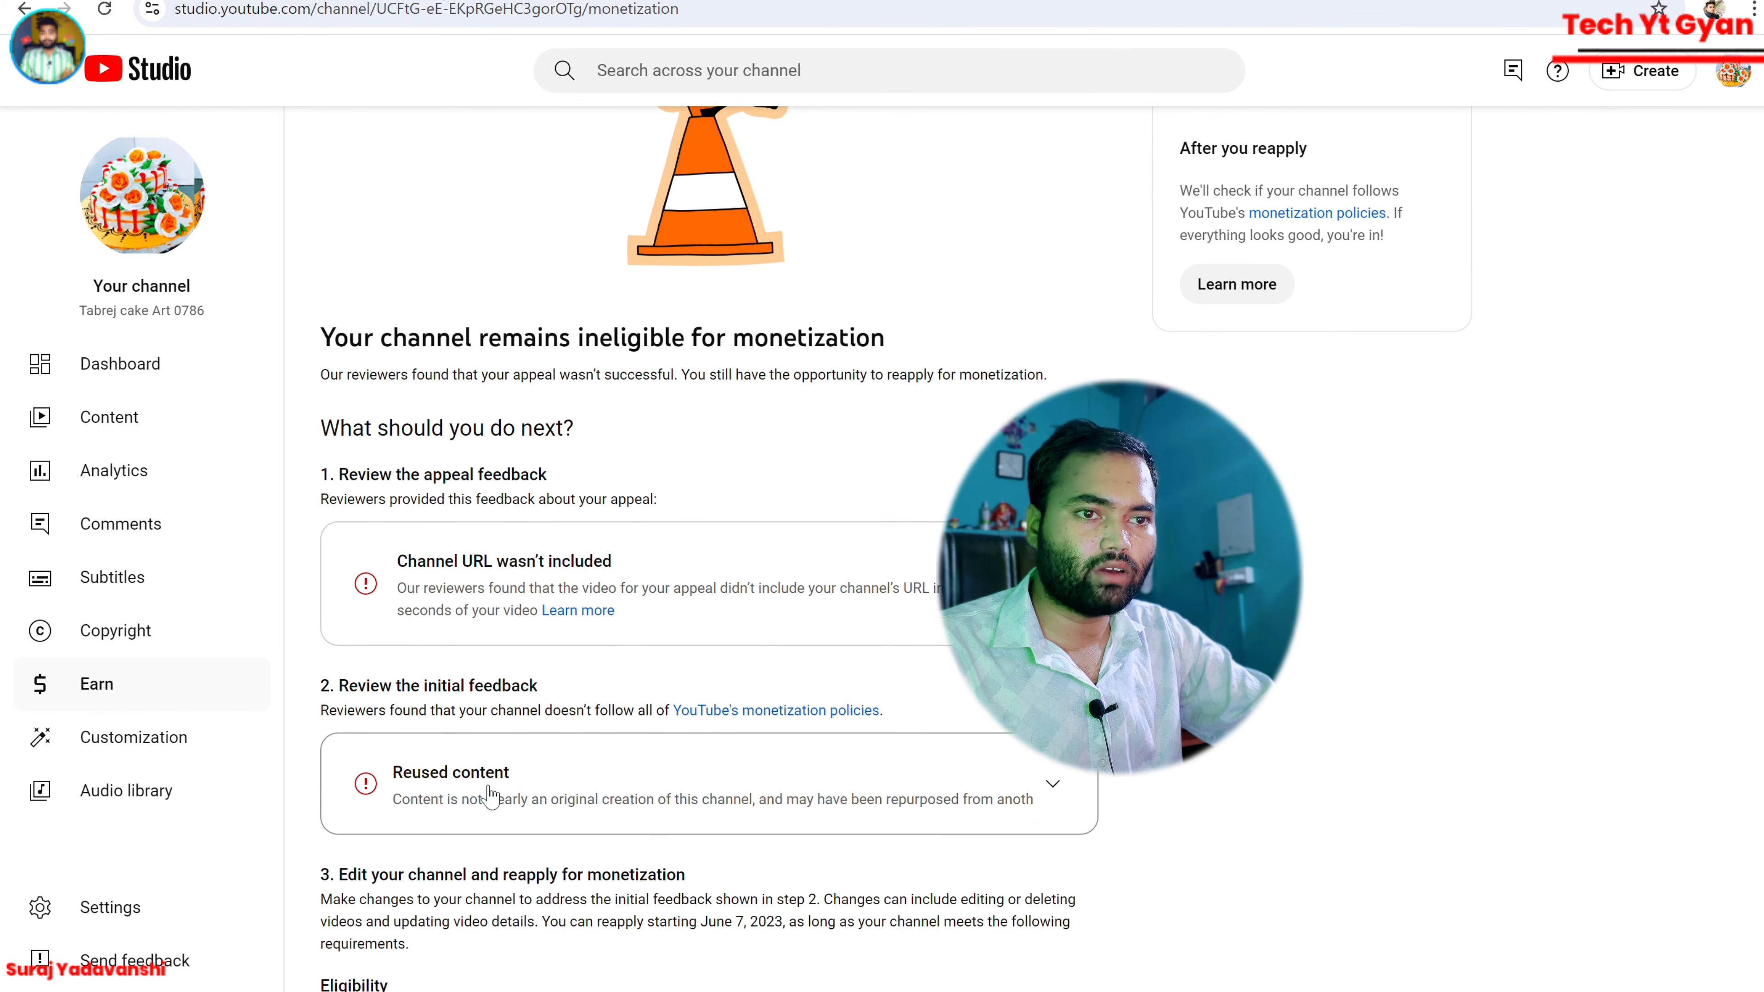
{"action": "scroll", "coordinate": [900, 756], "scroll_direction": "down", "scroll_amount": 3}
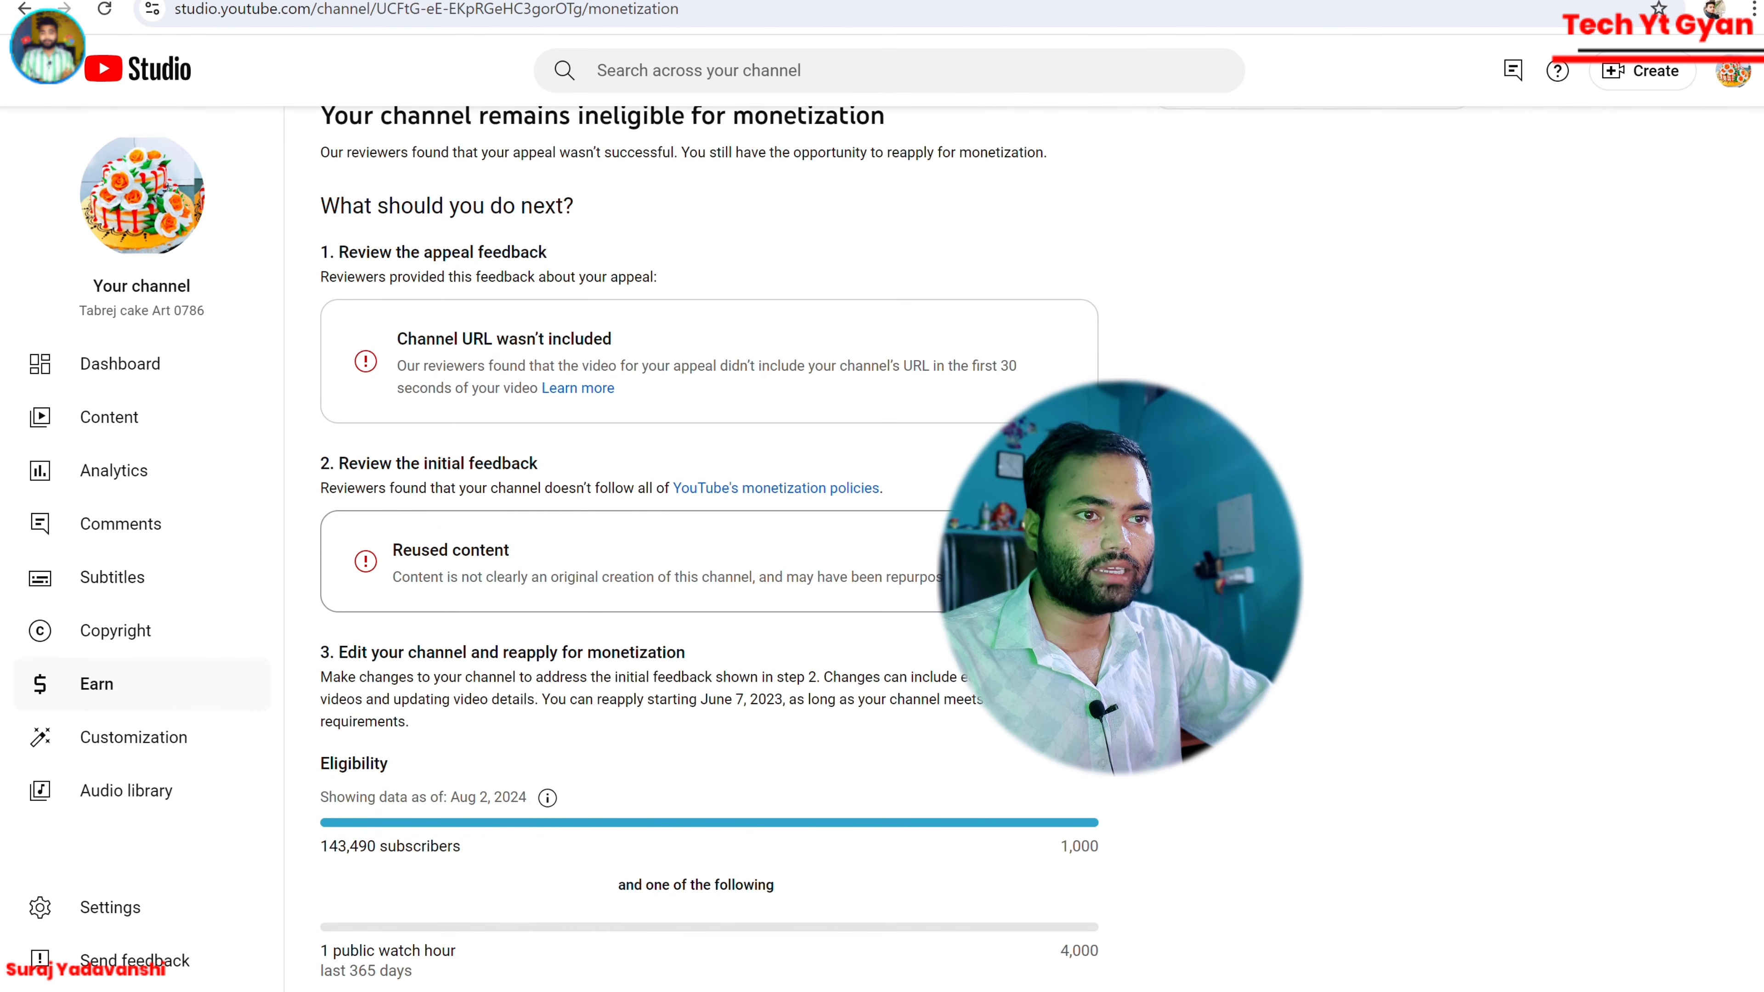
{"action": "scroll", "coordinate": [898, 678], "scroll_direction": "down", "scroll_amount": 2}
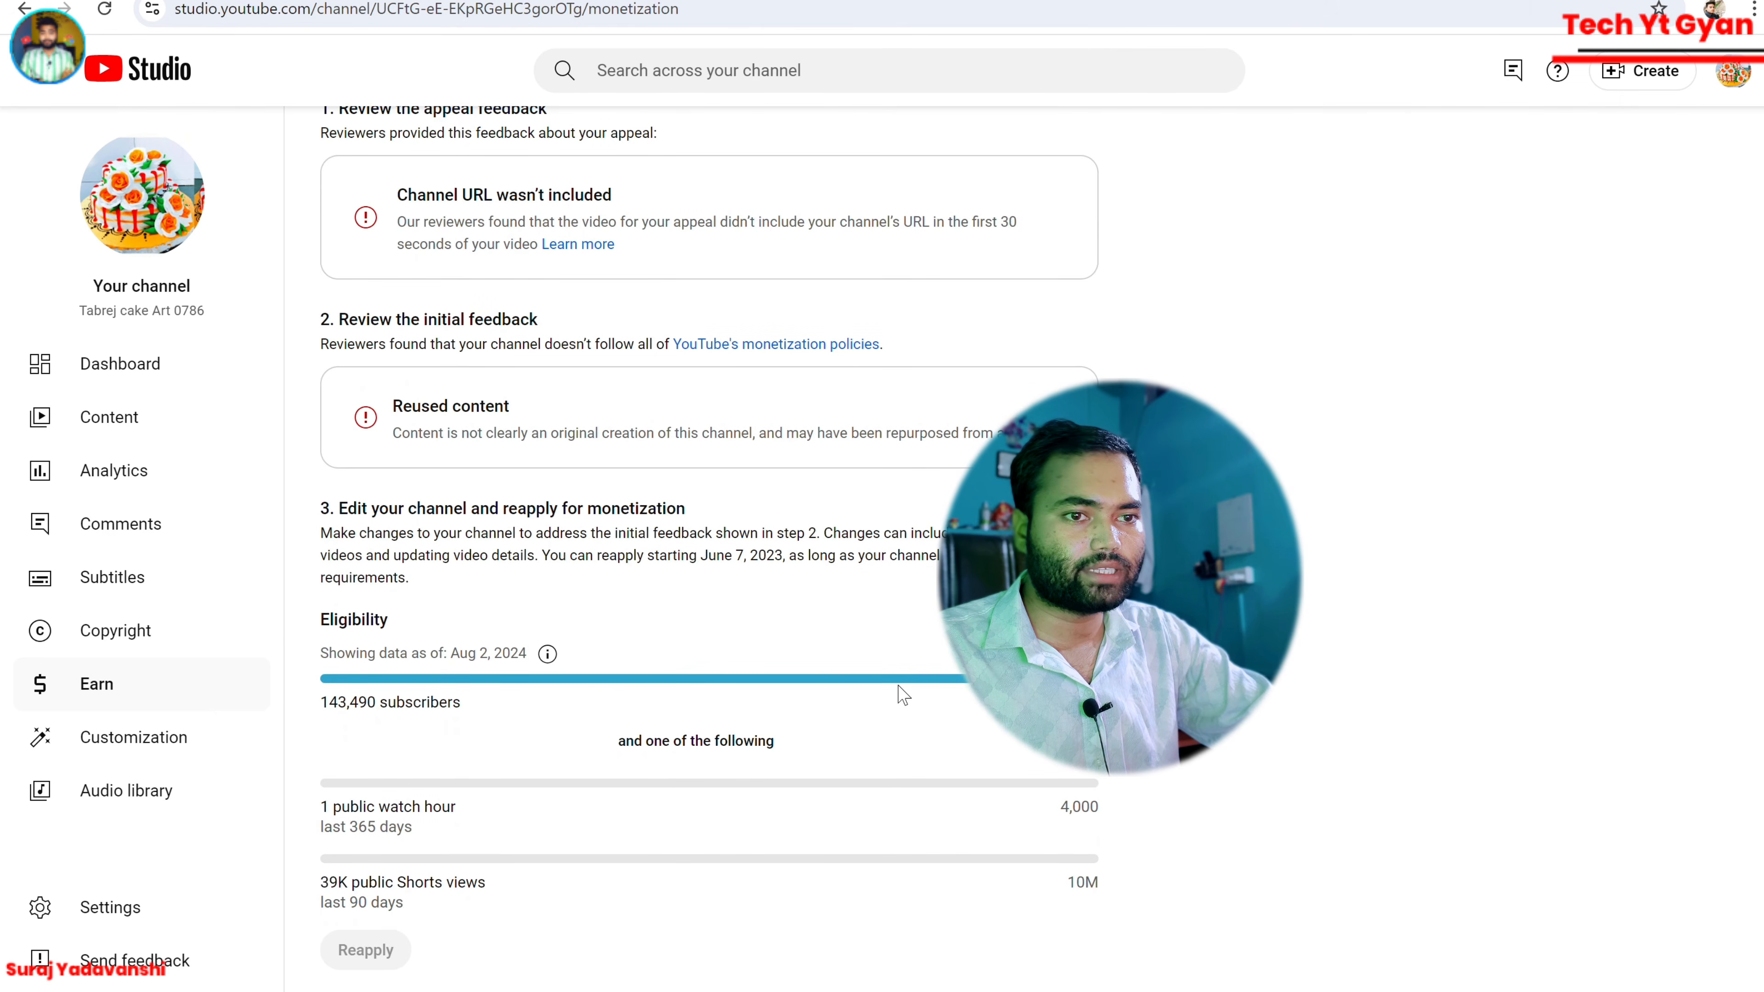
{"action": "scroll", "coordinate": [897, 677], "scroll_direction": "up", "scroll_amount": 3}
{"action": "scroll", "coordinate": [897, 677], "scroll_direction": "up", "scroll_amount": 5}
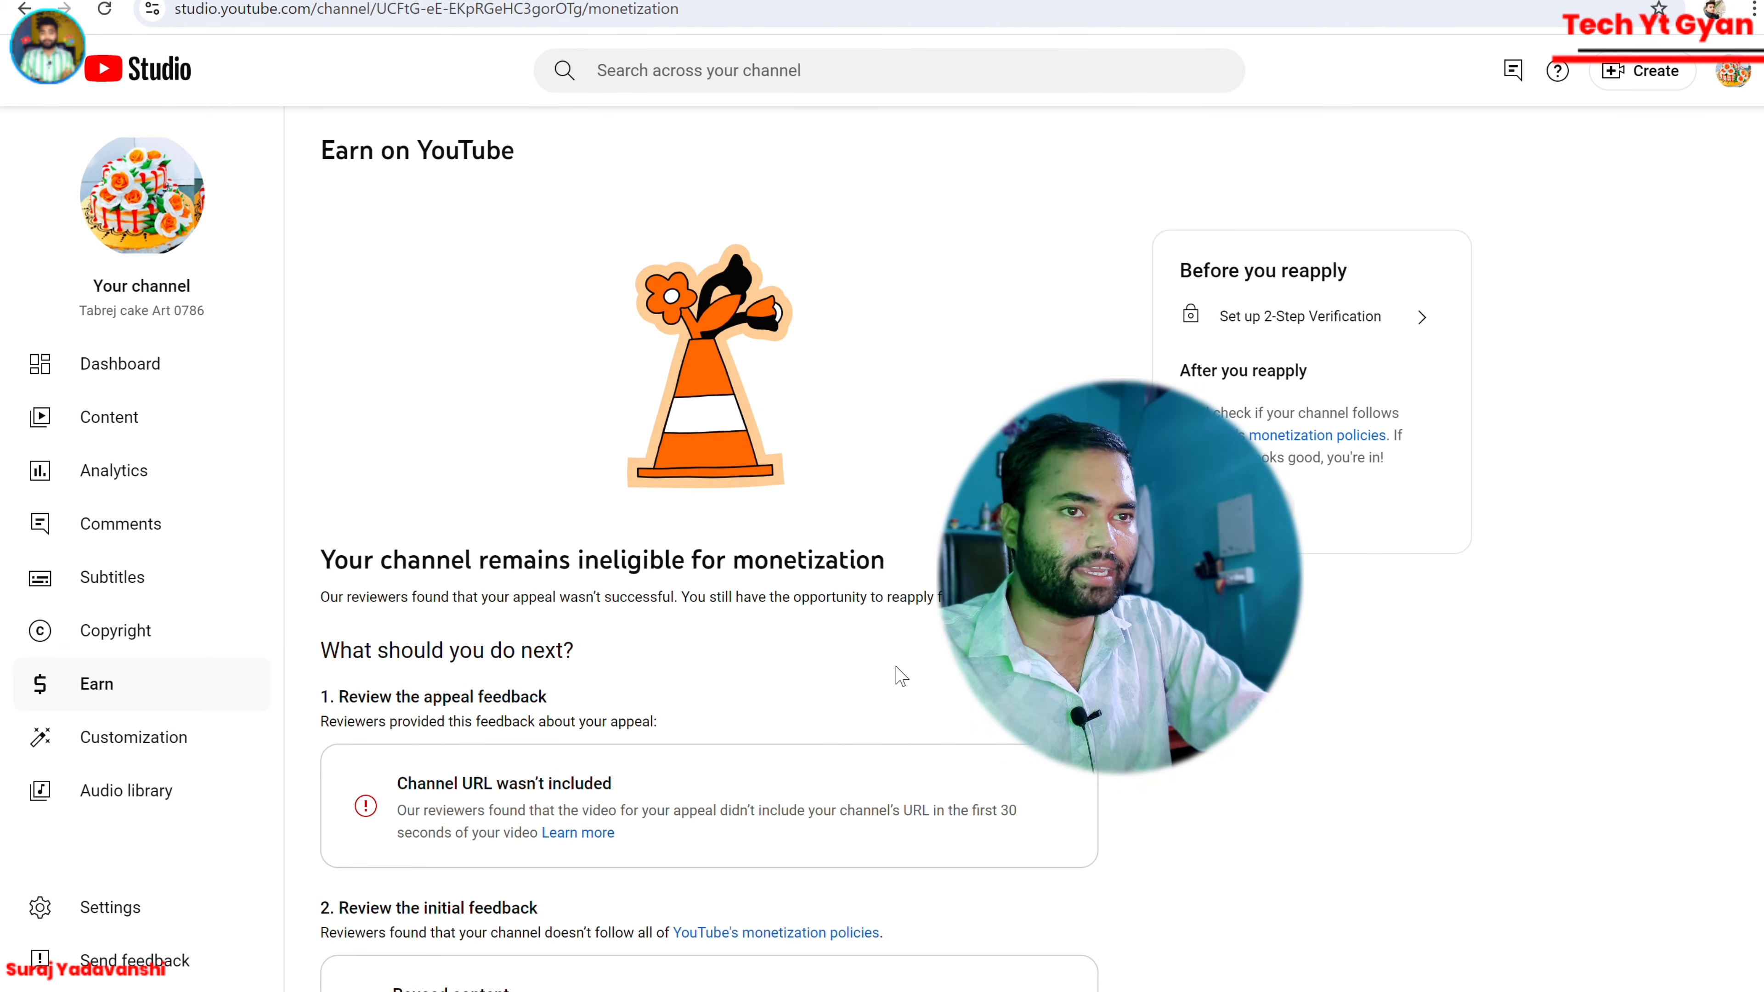
Look over the channel's Videos and Shorts lists and its dashboard.
{"action": "left_click", "coordinate": [131, 425]}
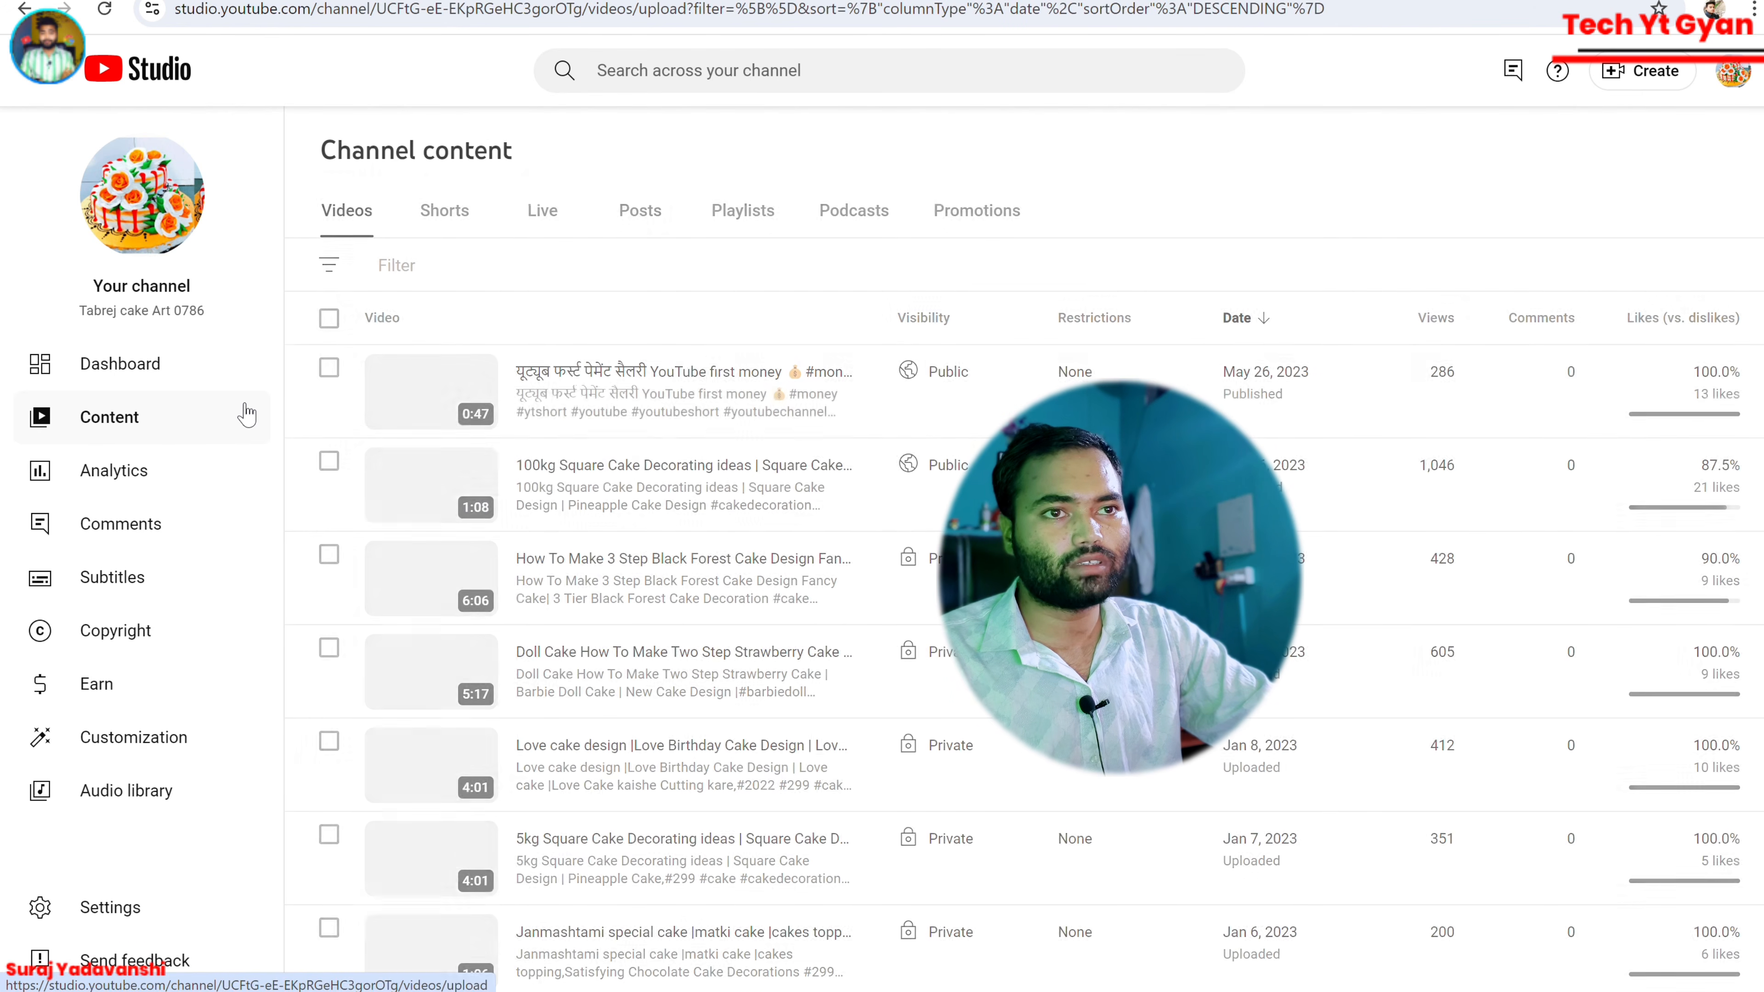
{"action": "left_click", "coordinate": [452, 219]}
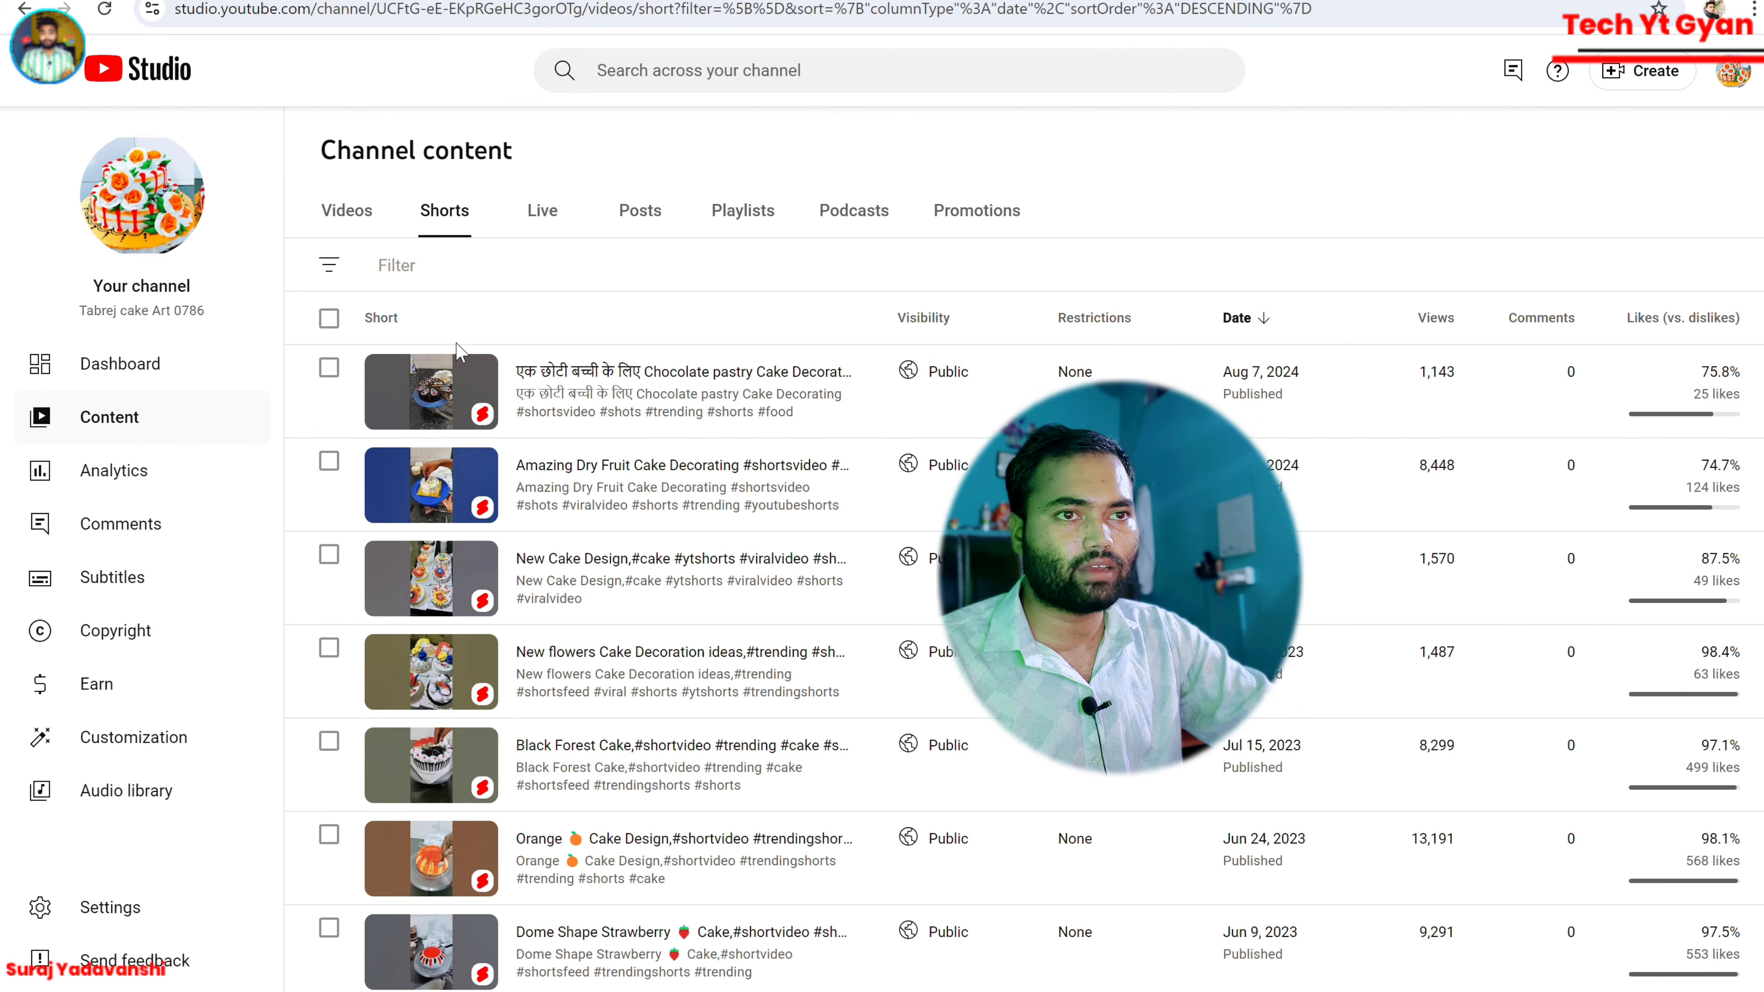
{"action": "left_click", "coordinate": [129, 366]}
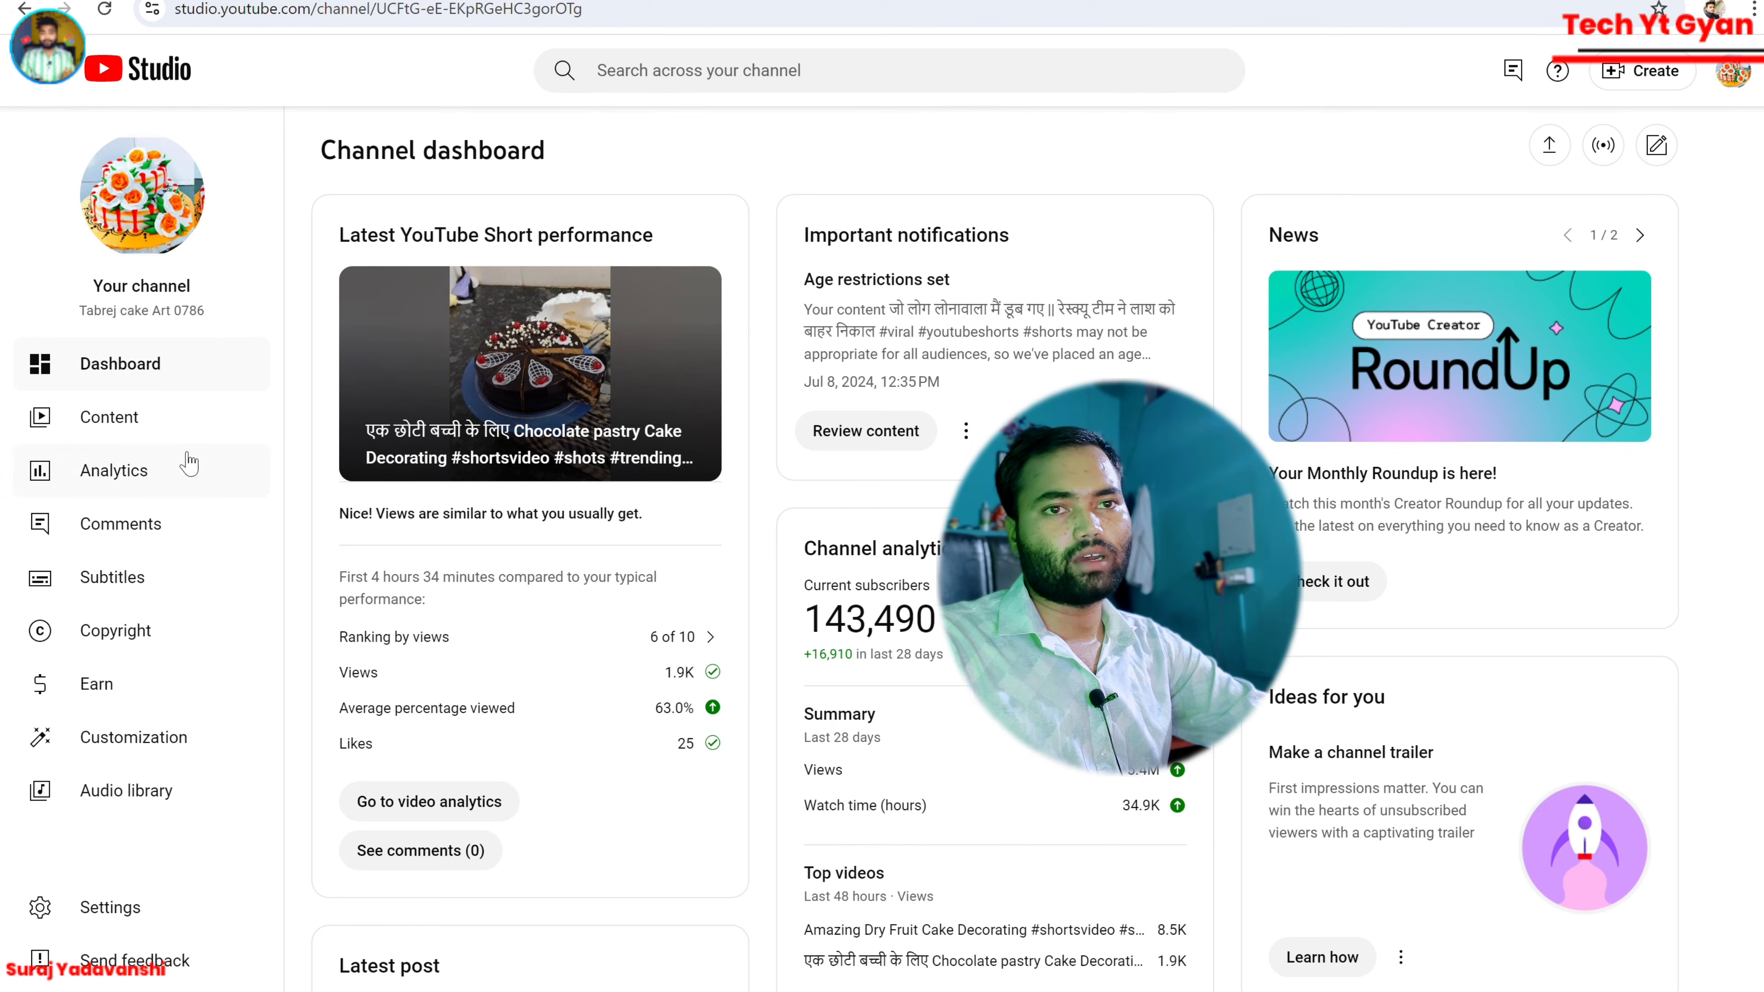
{"action": "left_click", "coordinate": [164, 436]}
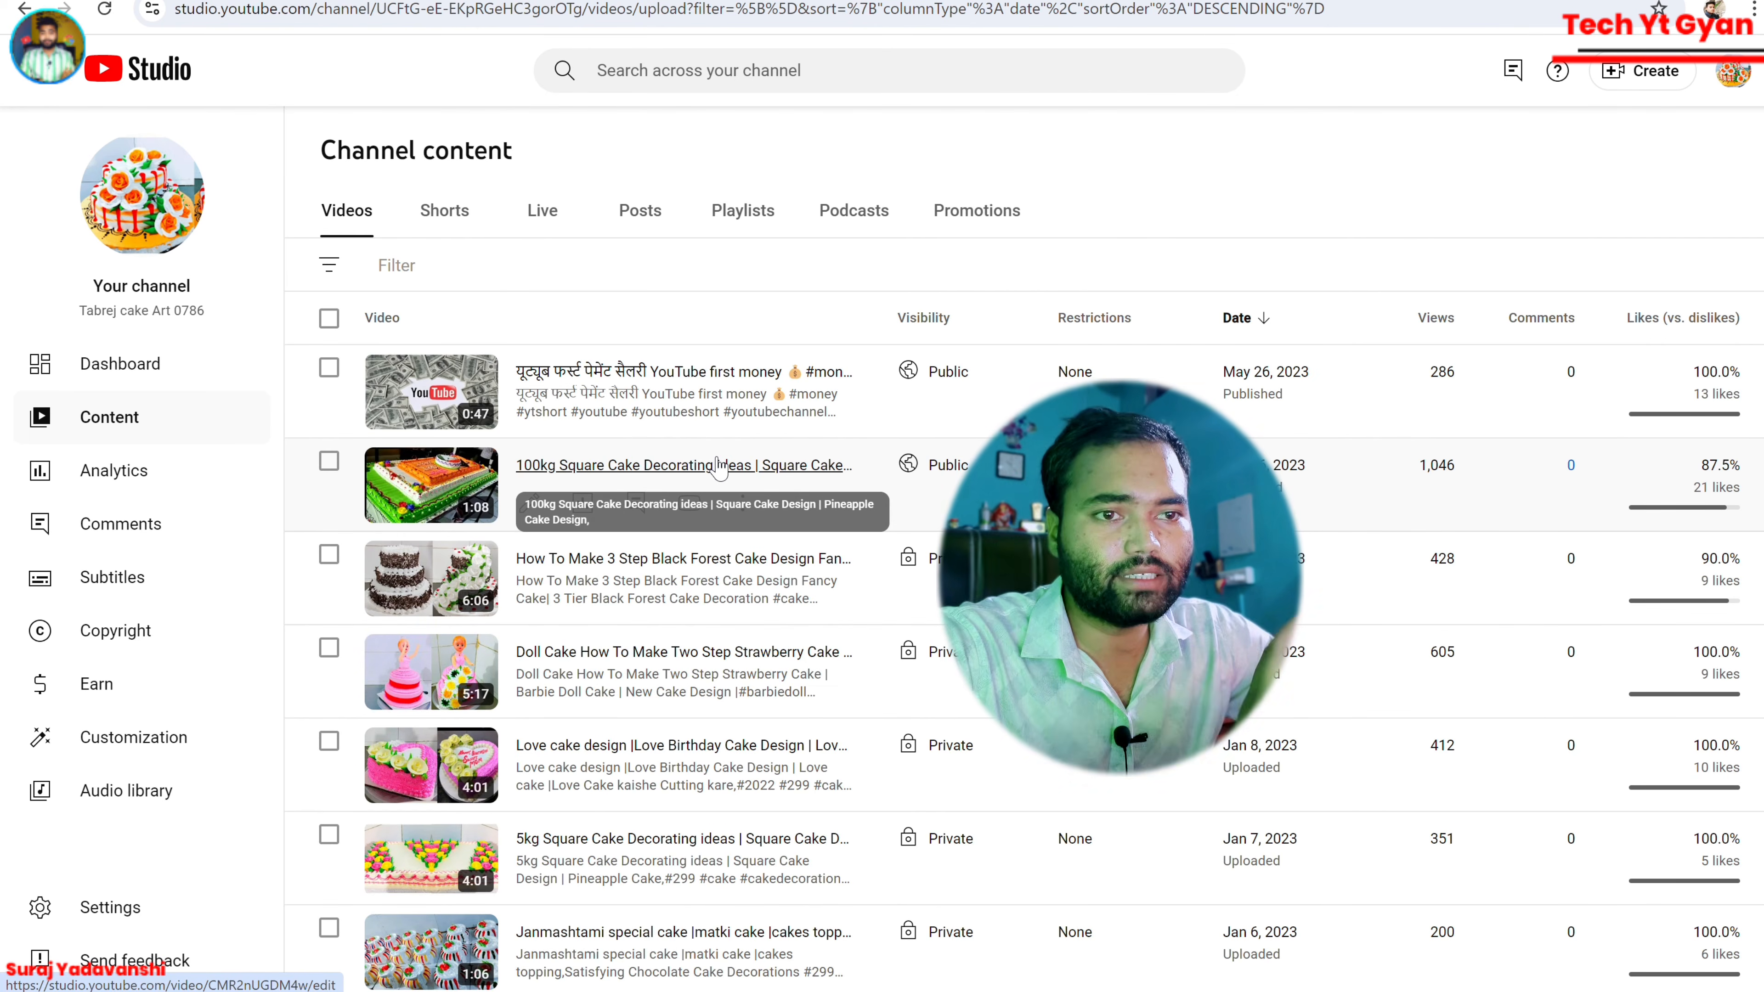
Return to the Earn page and review the reused content feedback and the monetization eligibility criteria.
{"action": "left_click", "coordinate": [128, 680]}
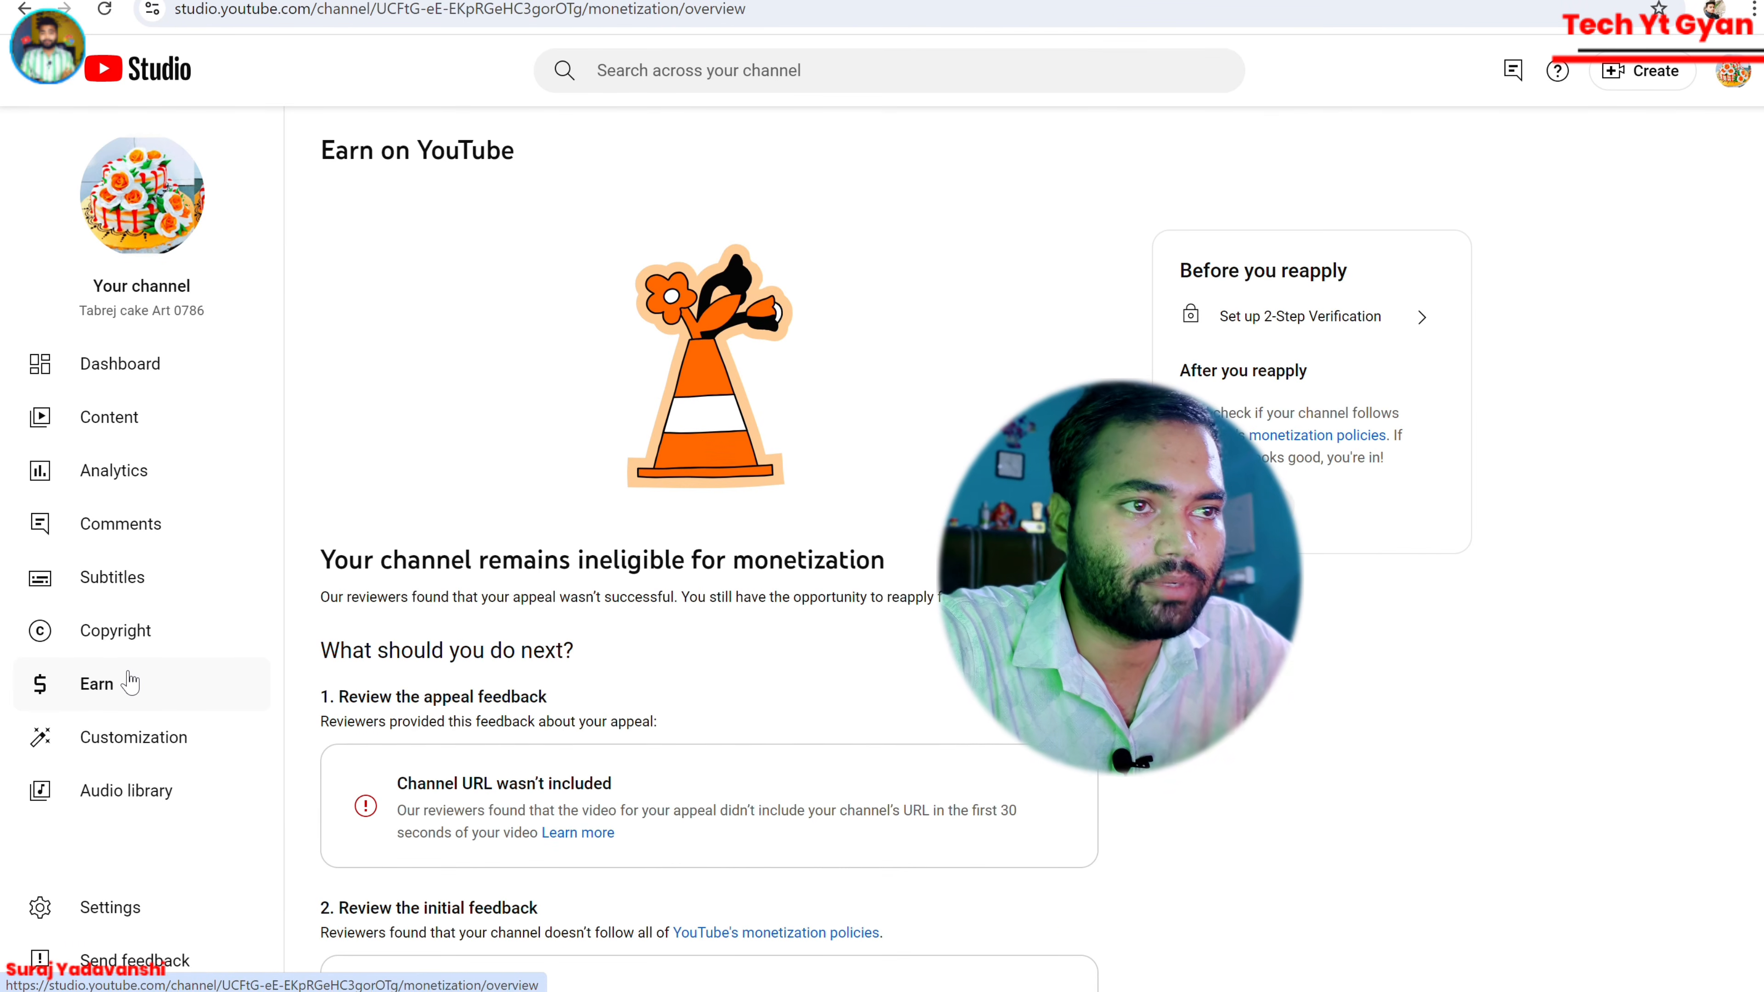
{"action": "scroll", "coordinate": [708, 765], "scroll_direction": "down", "scroll_amount": 7}
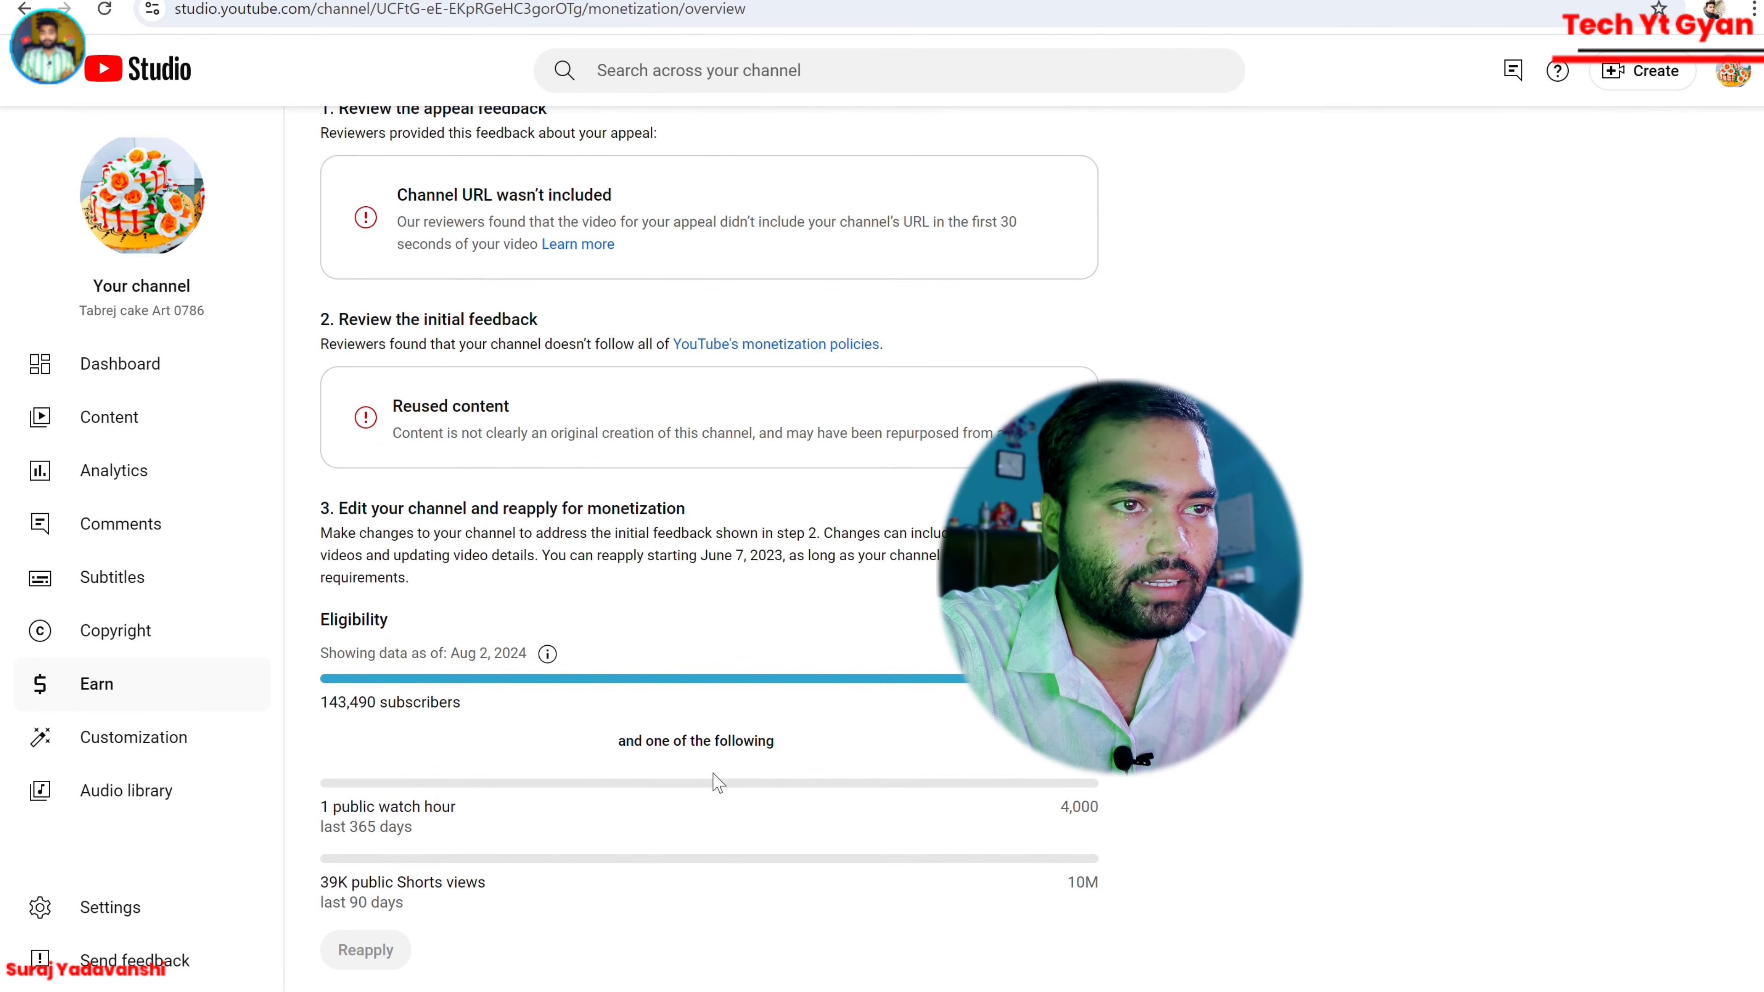
{"action": "scroll", "coordinate": [698, 746], "scroll_direction": "up", "scroll_amount": 5}
{"action": "scroll", "coordinate": [669, 701], "scroll_direction": "down", "scroll_amount": 5}
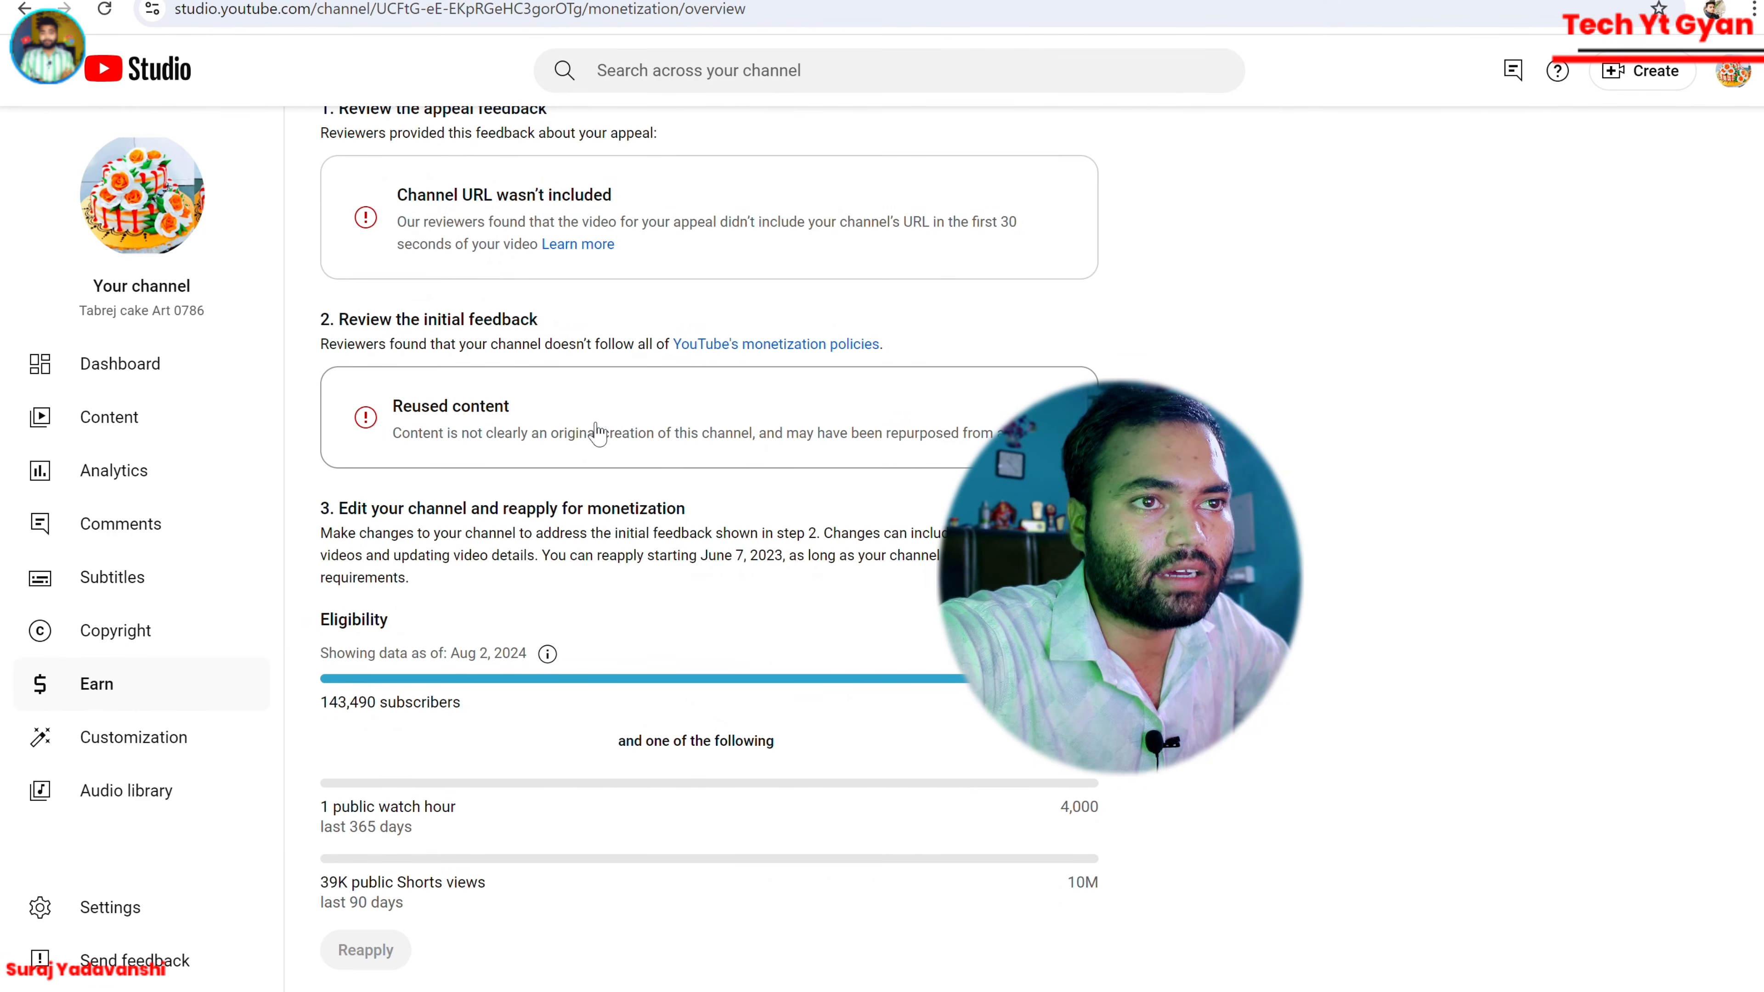